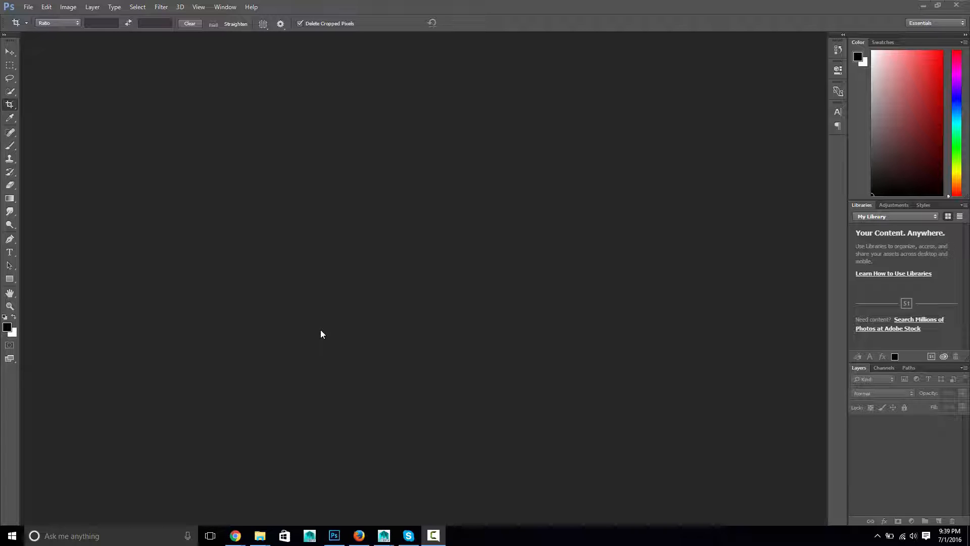
Open char_front.JPG and char_side.jpg together from the Module_01 folder
{"action": "double_click", "coordinate": [305, 191]}
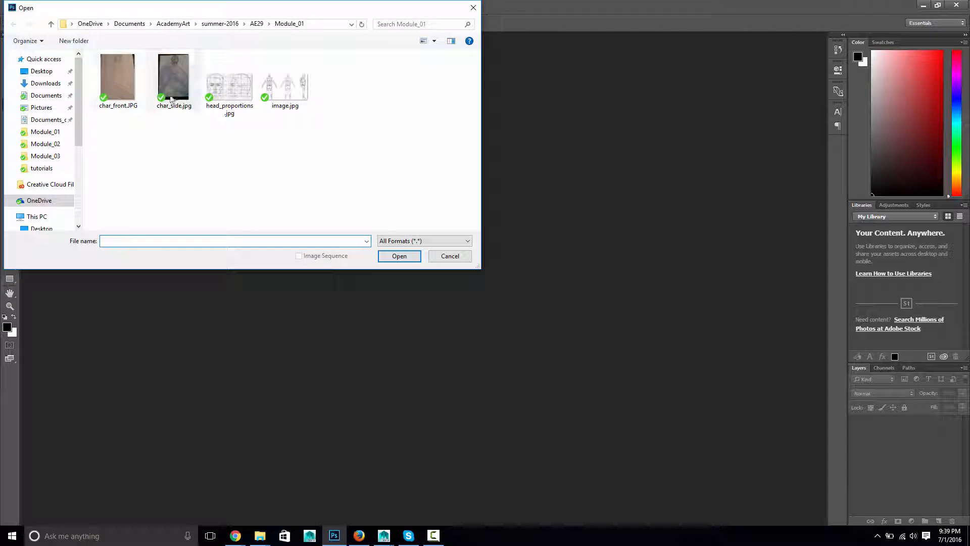
{"action": "left_click", "coordinate": [142, 84]}
{"action": "left_click", "coordinate": [174, 78], "text": "ctrl"}
{"action": "left_click", "coordinate": [389, 256]}
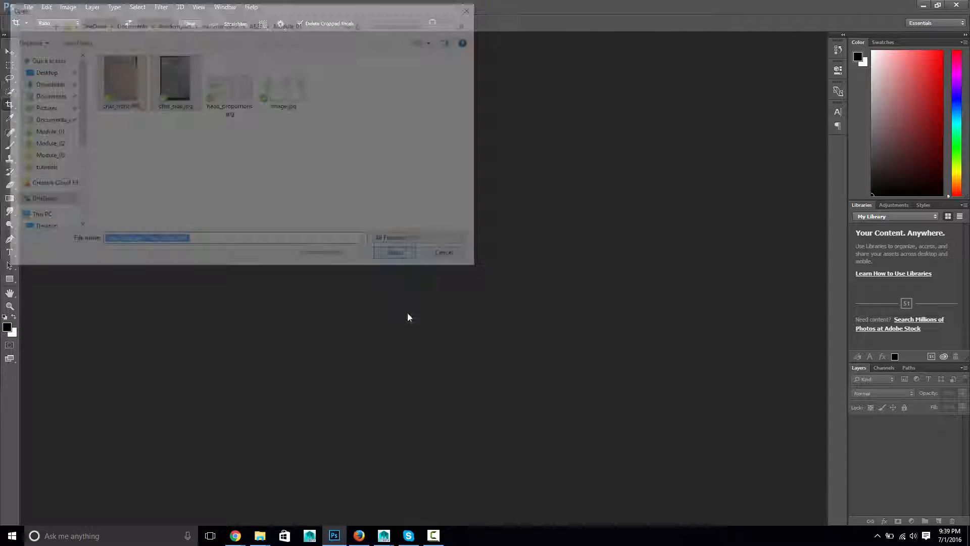
Copy the entire char_side image and paste it as a new layer into the char_front document
{"action": "left_click", "coordinate": [121, 35]}
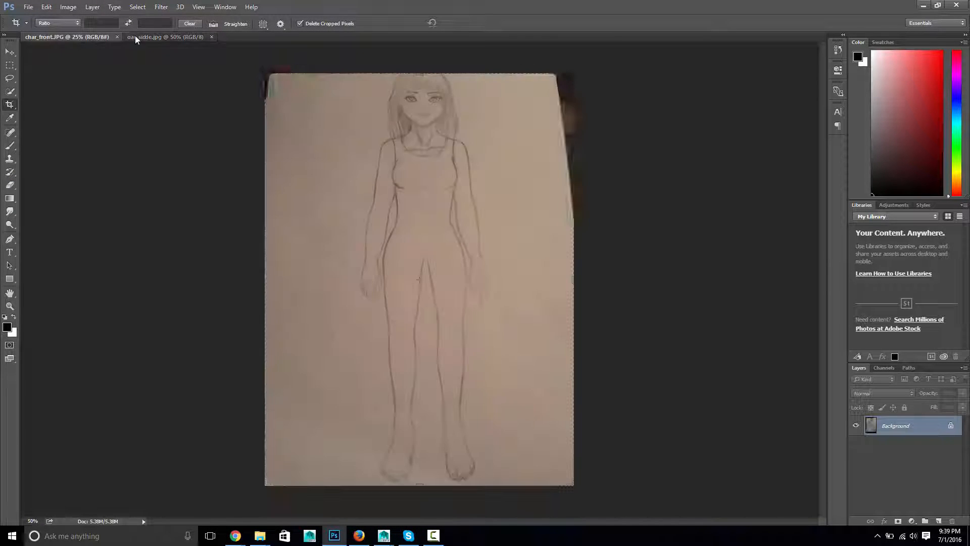
{"action": "left_click", "coordinate": [153, 35]}
{"action": "left_click", "coordinate": [49, 35]}
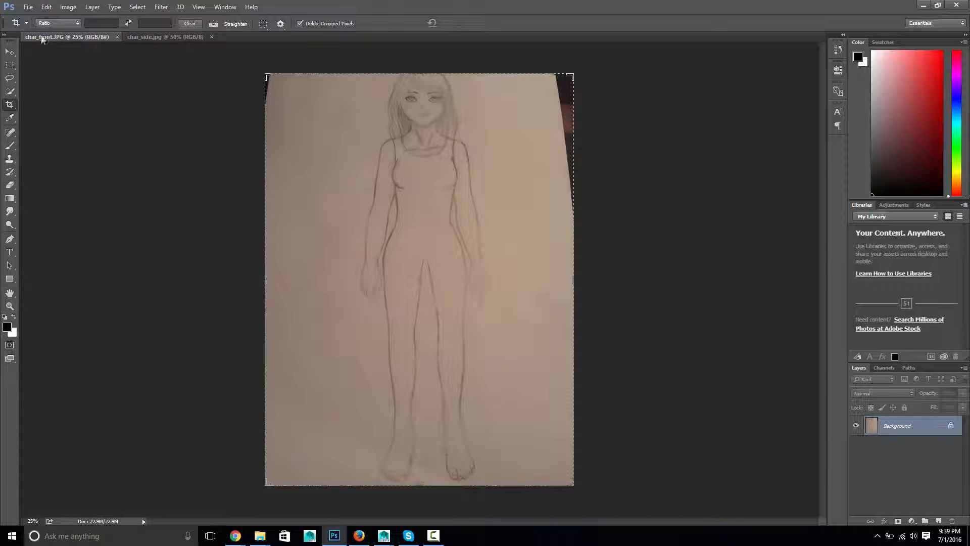
{"action": "left_click", "coordinate": [9, 50]}
{"action": "left_click", "coordinate": [151, 36]}
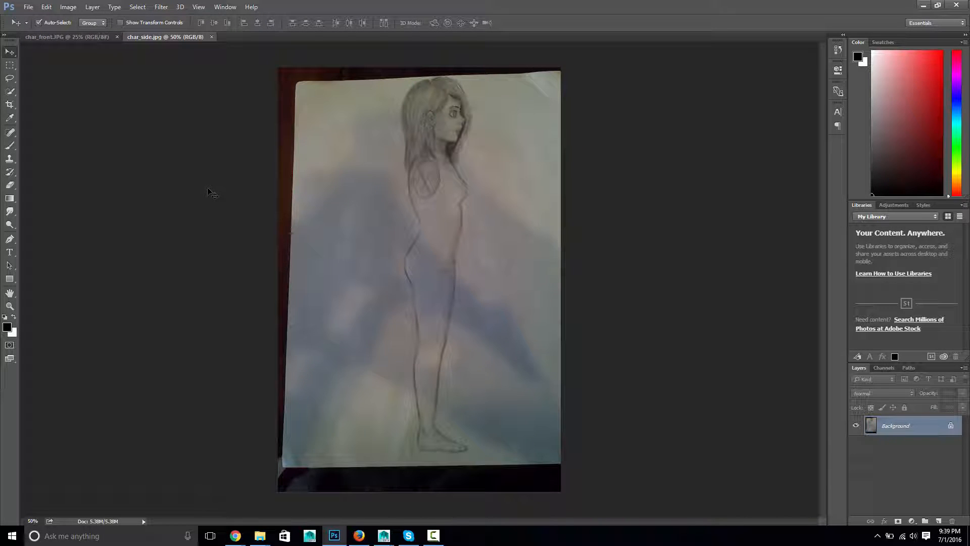
{"action": "key", "text": "ctrl+a"}
{"action": "key", "text": "ctrl+Tab"}
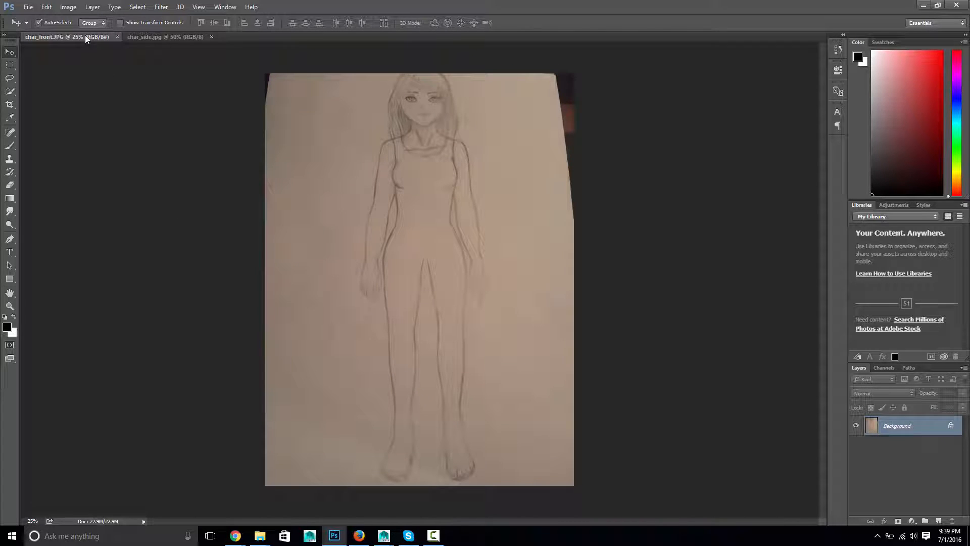
{"action": "key", "text": "ctrl+v"}
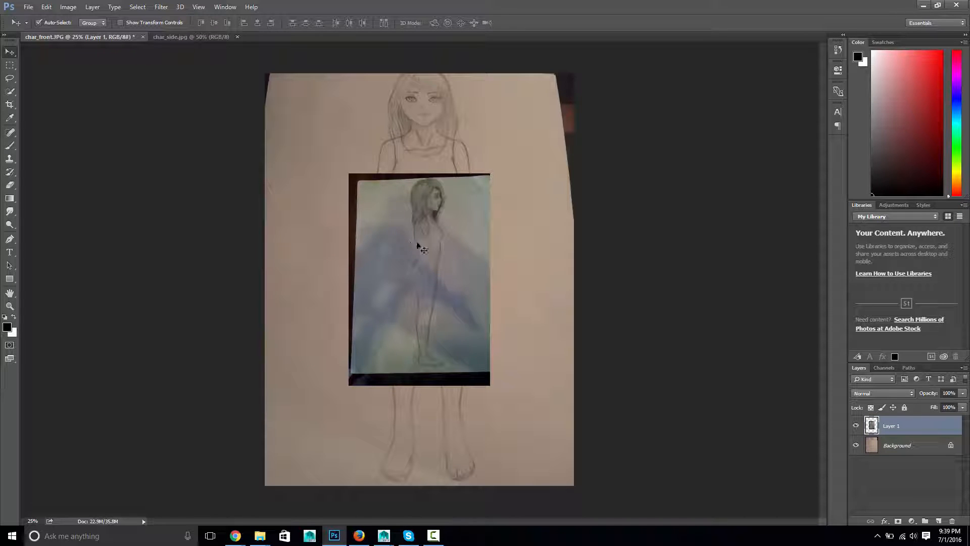
Lower the opacity of the pasted side-view layer to 64%
{"action": "left_click", "coordinate": [963, 396]}
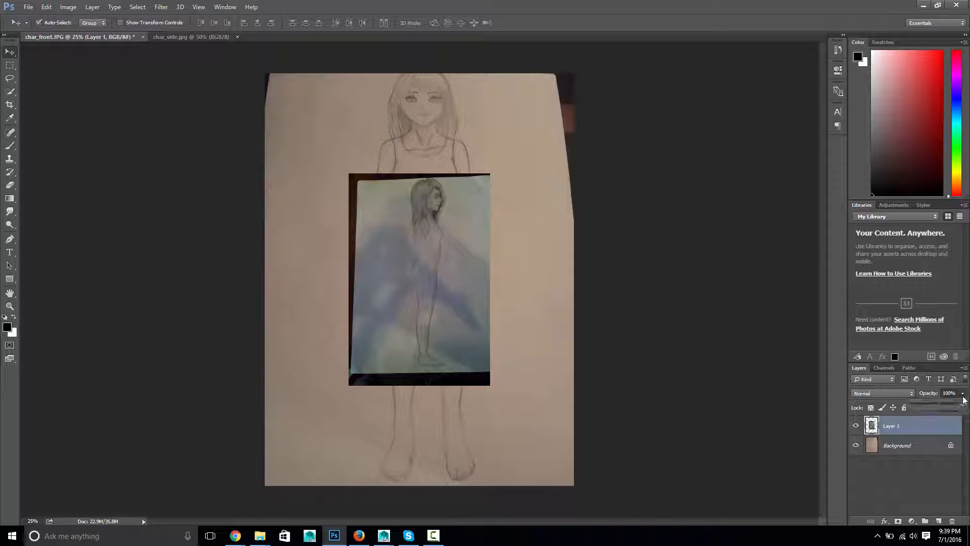
{"action": "left_click_drag", "start_coordinate": [962, 404], "coordinate": [943, 403]}
{"action": "key", "text": "ctrl"}
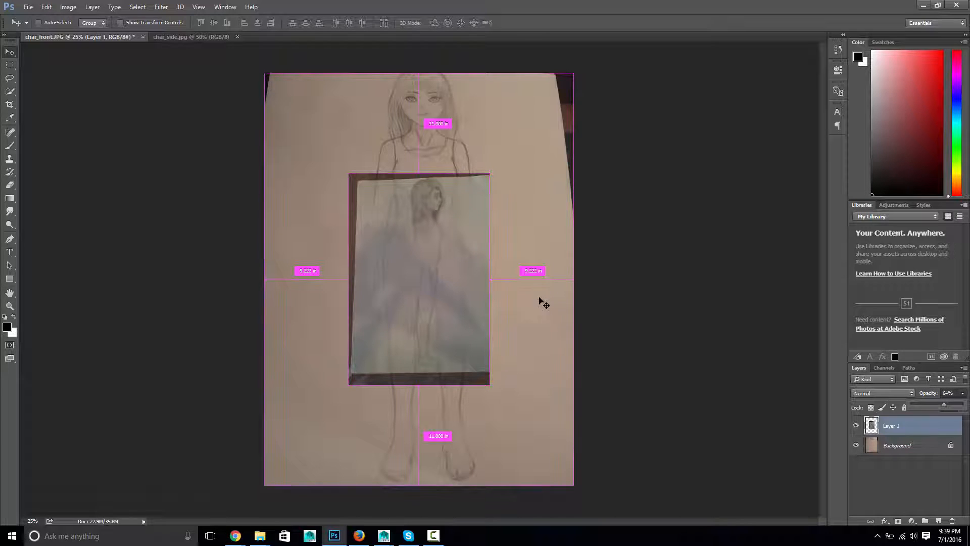
{"action": "key", "text": "ctrl+t"}
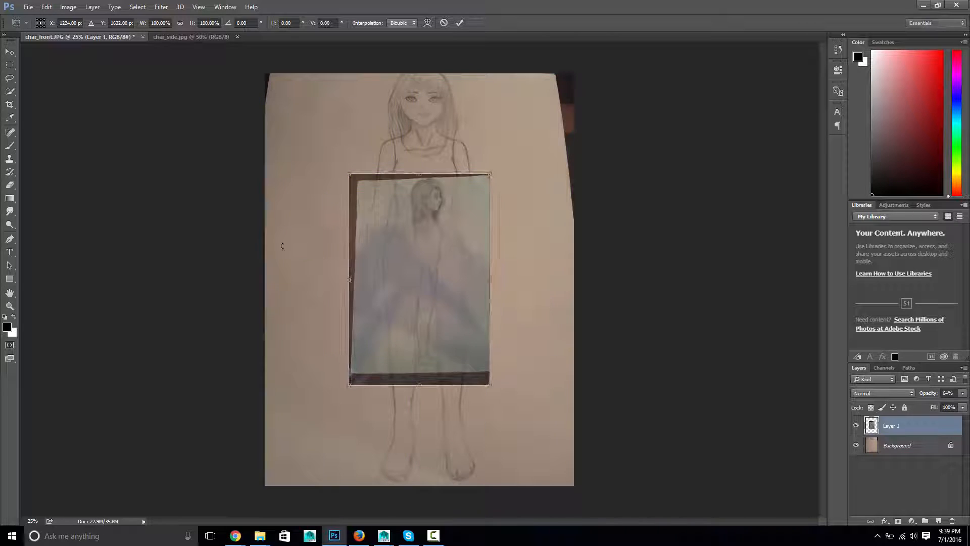
{"action": "left_click_drag", "start_coordinate": [347, 172], "coordinate": [288, 73]}
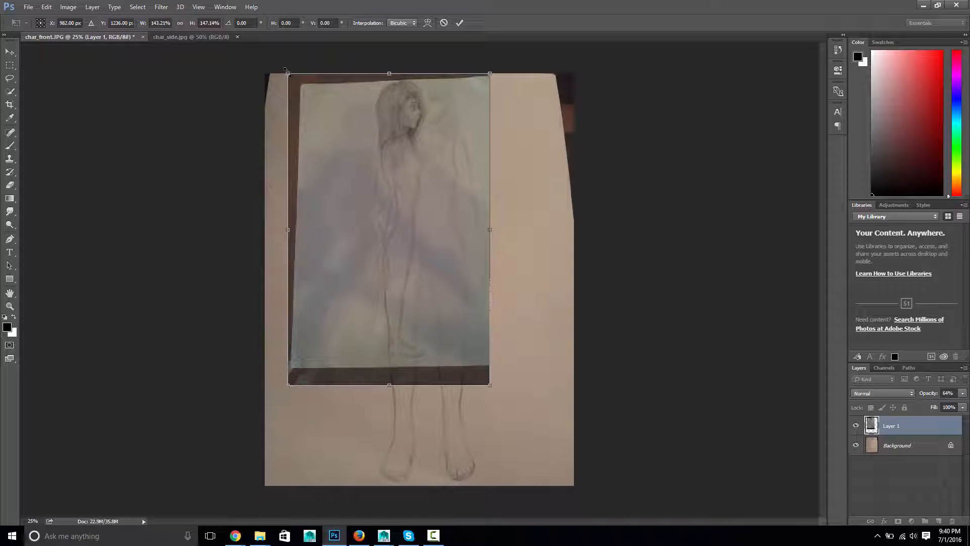
{"action": "key", "text": "Escape"}
Scale the side-view layer to about 209% width and 219% height and position it over the front figure so their proportions align
{"action": "key", "text": "ctrl"}
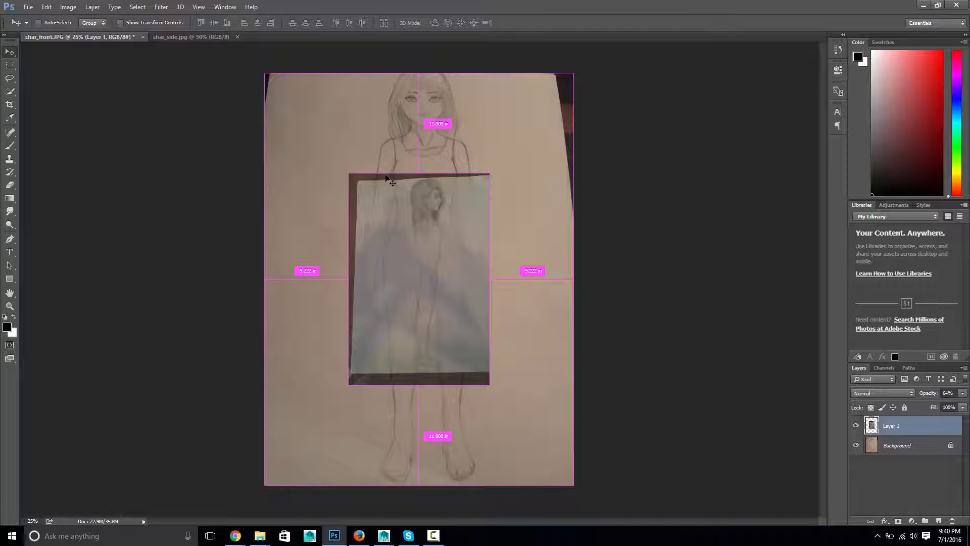
{"action": "key", "text": "ctrl+t"}
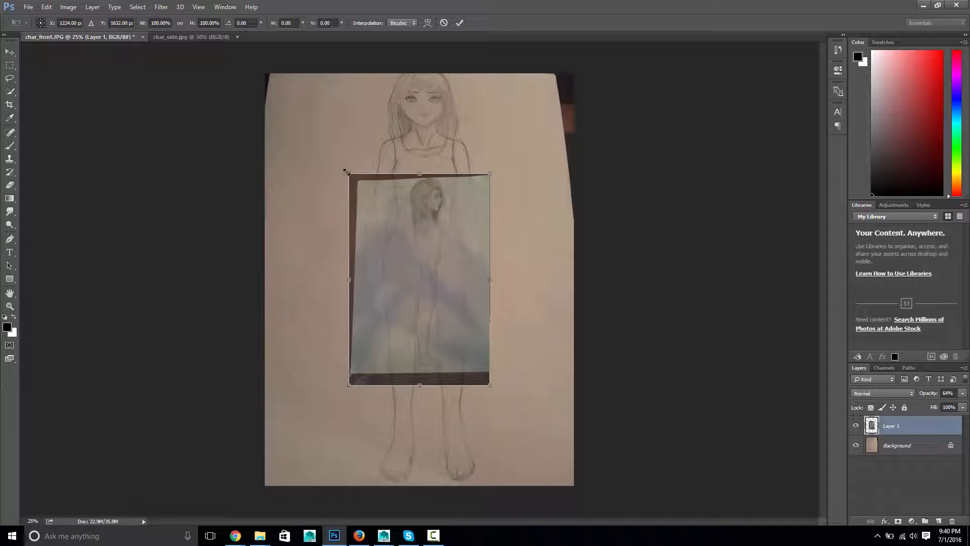
{"action": "left_click_drag", "start_coordinate": [347, 173], "coordinate": [269, 63]}
{"action": "left_click_drag", "start_coordinate": [486, 373], "coordinate": [566, 493]}
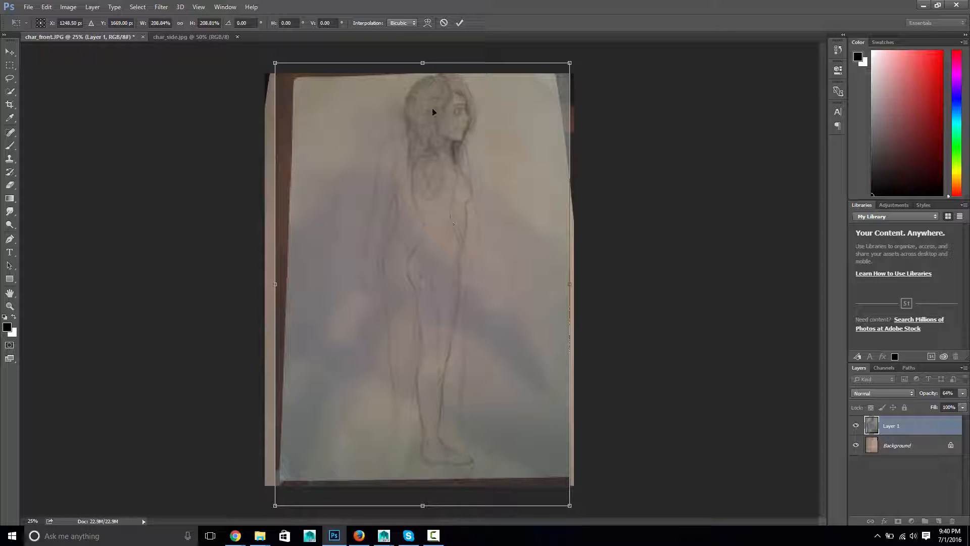
{"action": "left_click_drag", "start_coordinate": [429, 57], "coordinate": [424, 42]}
{"action": "left_click_drag", "start_coordinate": [439, 113], "coordinate": [434, 120]}
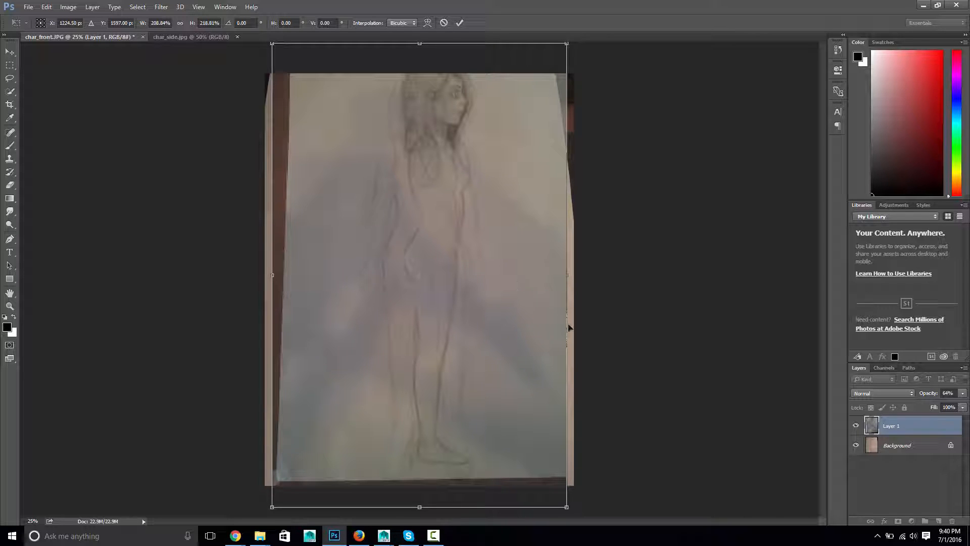
{"action": "key", "text": "Return"}
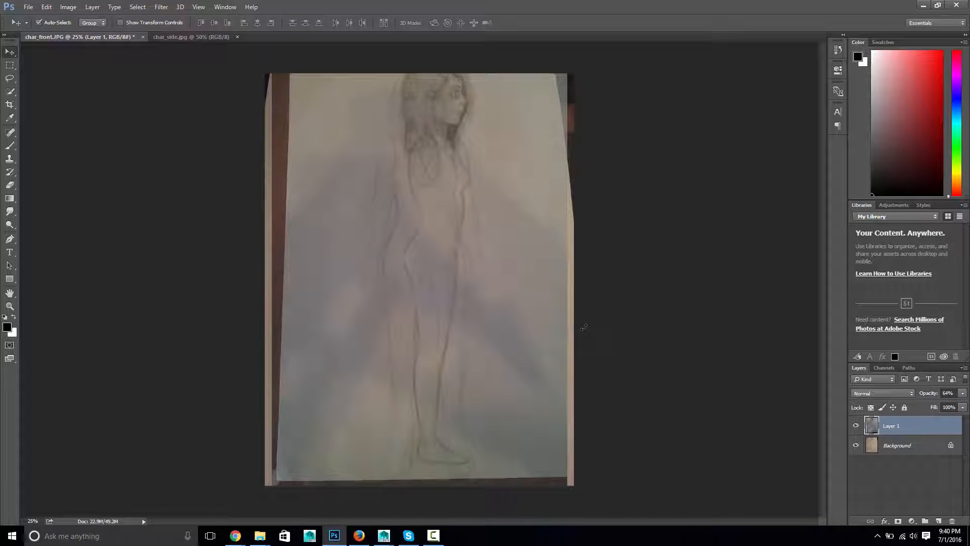
Crop the canvas closely around the figures, extending it slightly above the head and trimming both sides
{"action": "key", "text": "c"}
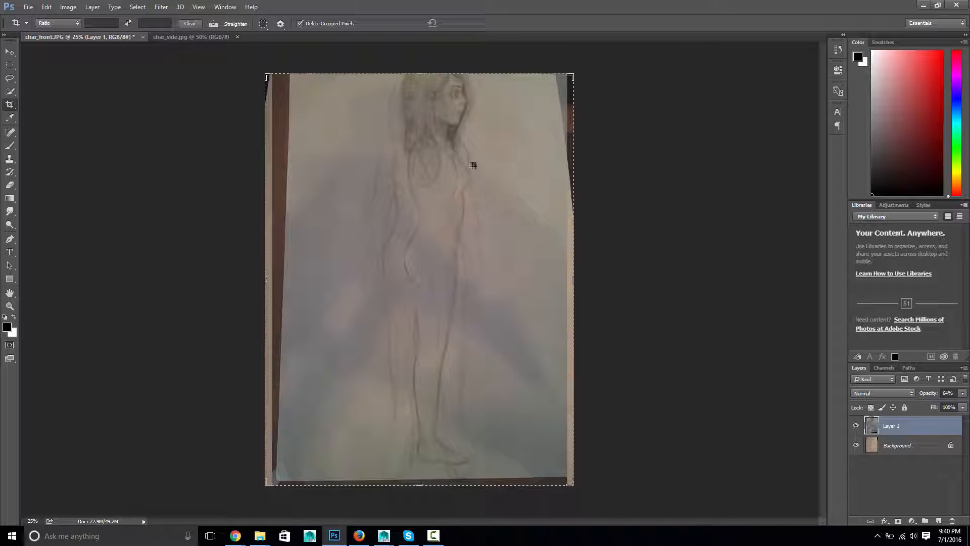
{"action": "mouse_move", "coordinate": [420, 73]}
{"action": "left_mouse_down"}
{"action": "mouse_move", "coordinate": [427, 51]}
{"action": "mouse_move", "coordinate": [426, 65]}
{"action": "left_mouse_up"}
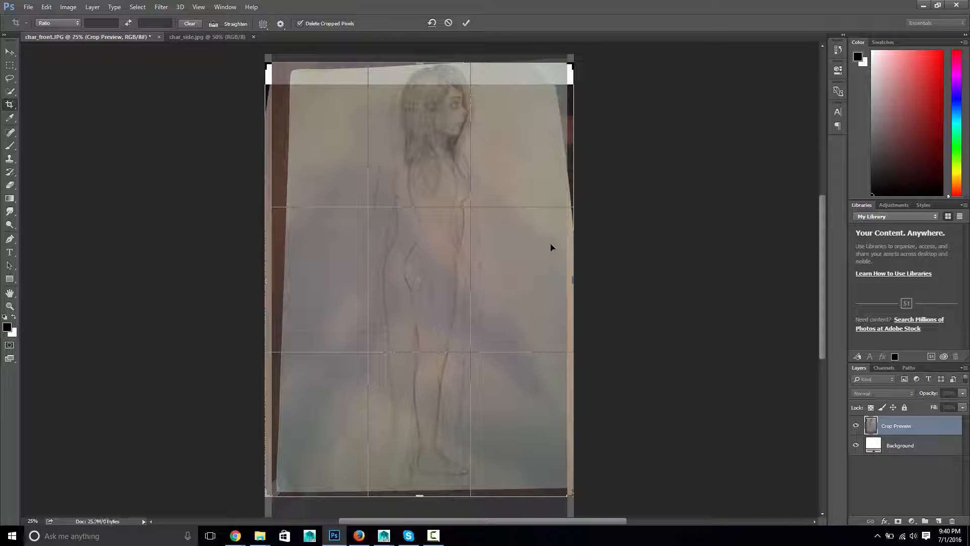
{"action": "left_click_drag", "start_coordinate": [572, 283], "coordinate": [526, 284]}
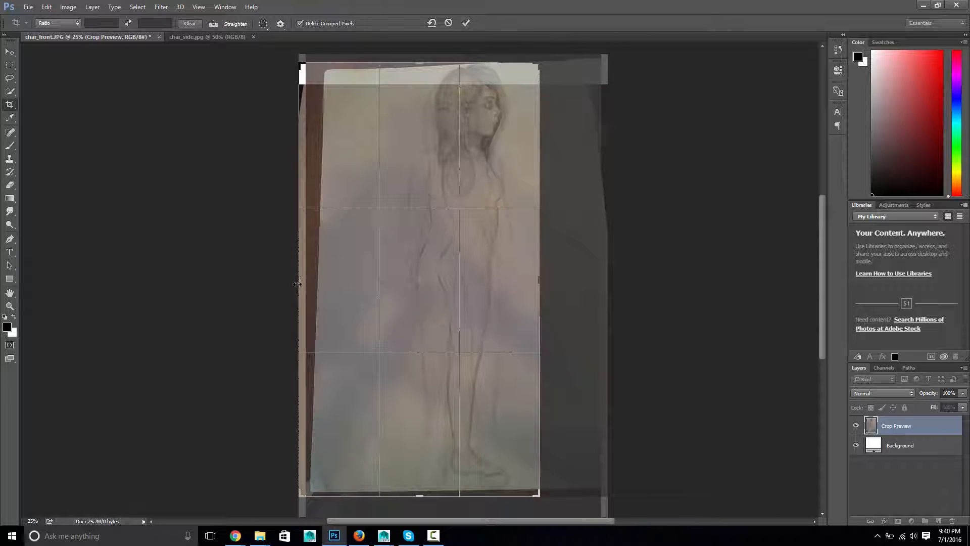
{"action": "left_click_drag", "start_coordinate": [298, 285], "coordinate": [340, 284]}
{"action": "key", "text": "Return"}
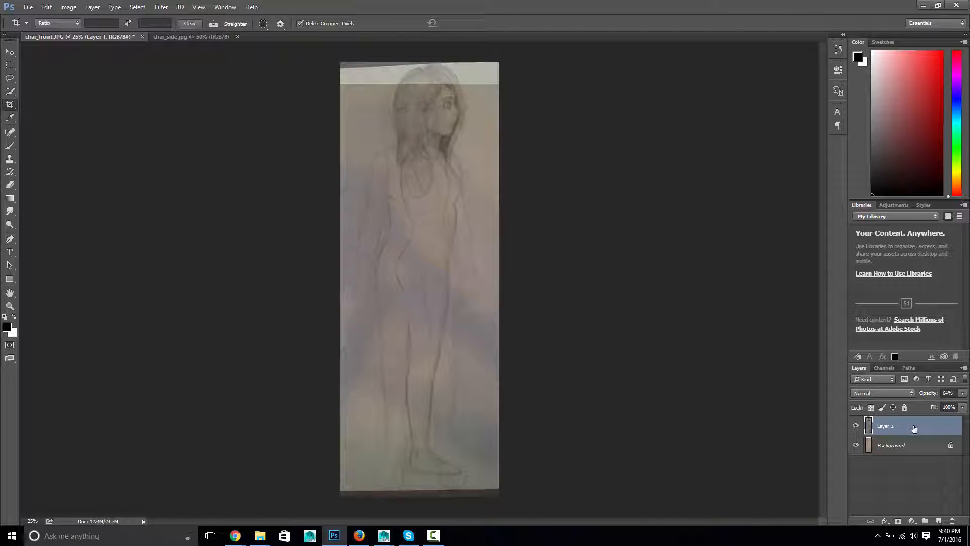
Set the side-view layer's opacity to 100% and toggle its visibility to compare both drawings
{"action": "left_click", "coordinate": [961, 395]}
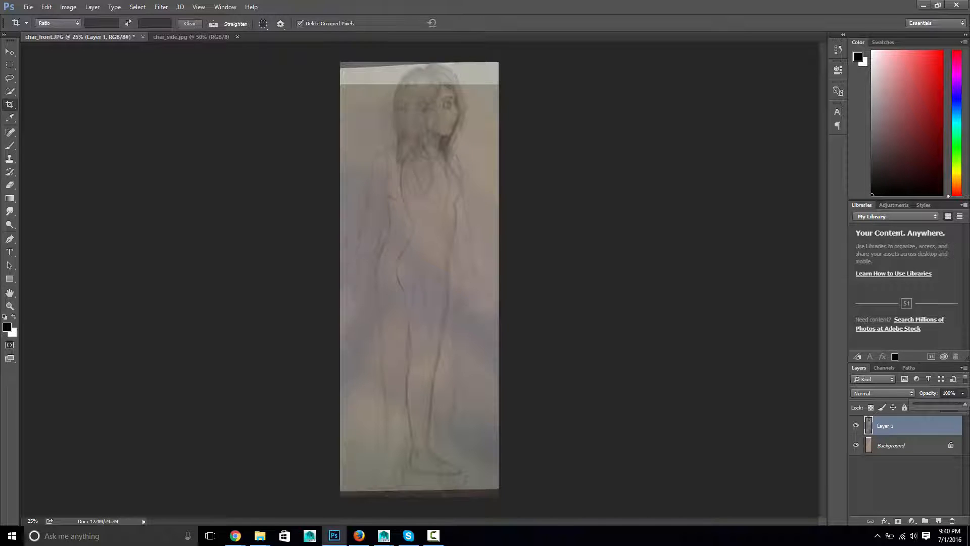
{"action": "left_click_drag", "start_coordinate": [945, 404], "coordinate": [965, 405]}
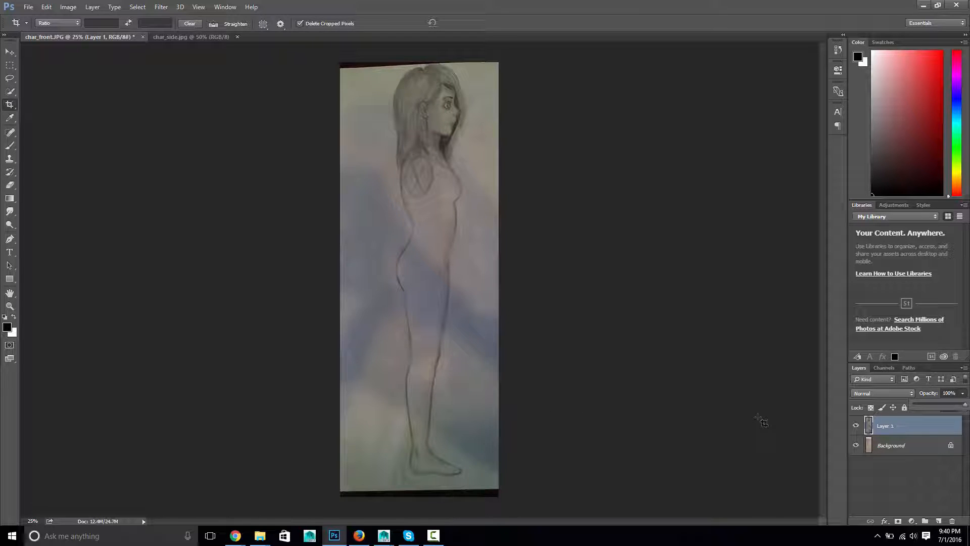
{"action": "left_click", "coordinate": [857, 427]}
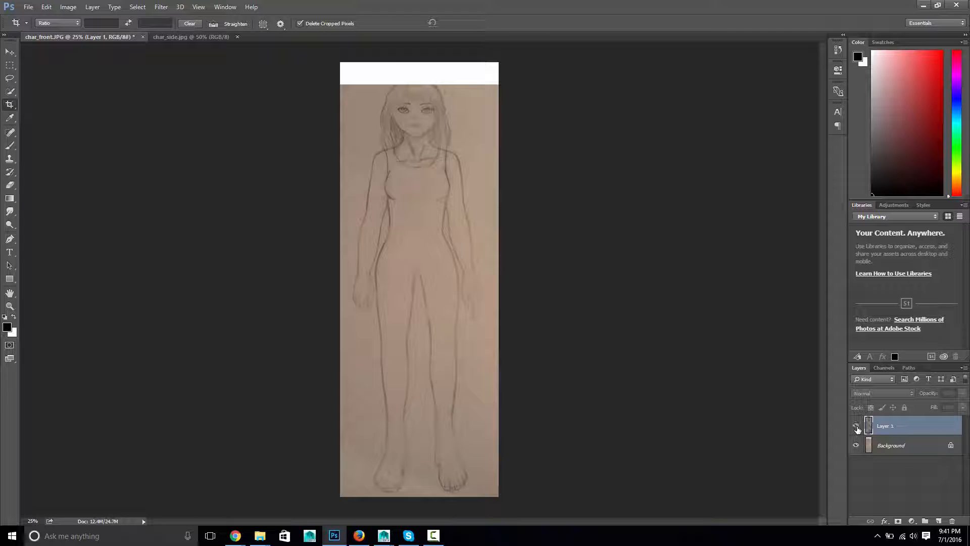
{"action": "left_click", "coordinate": [857, 427]}
{"action": "left_click", "coordinate": [856, 427]}
{"action": "left_click", "coordinate": [856, 425]}
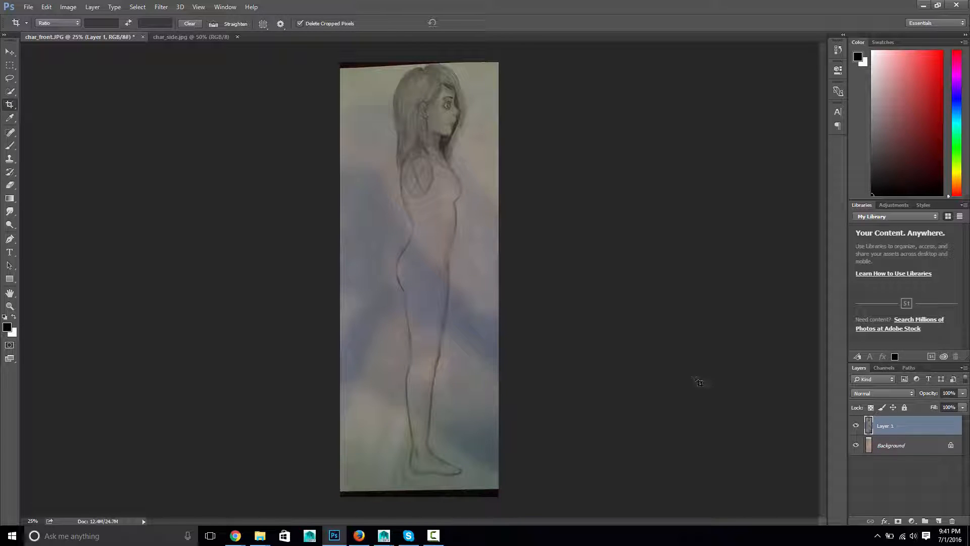
Start saving the side view under a new name and browse to the maya/projects/default/sourceimages folder
{"action": "key", "text": "ctrl"}
{"action": "key", "text": "ctrl+shift+s"}
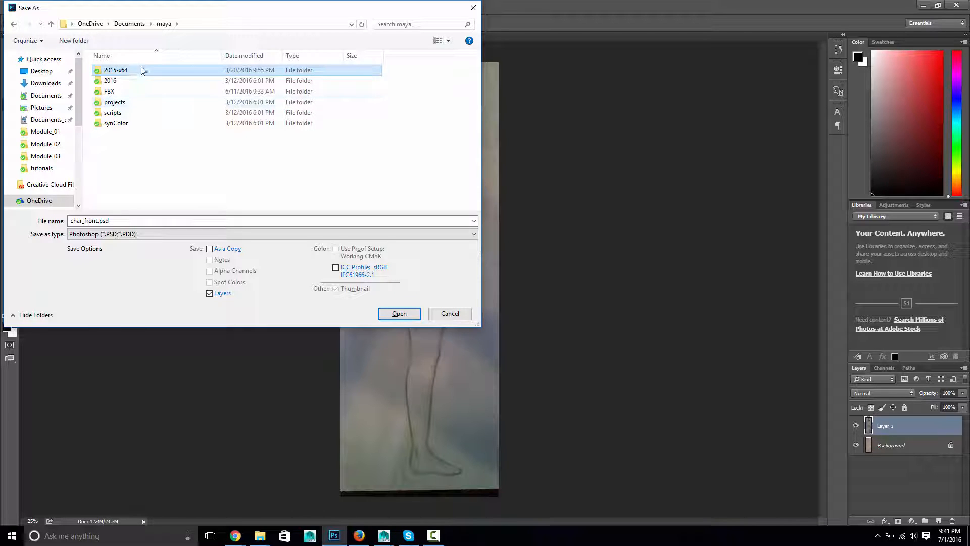
{"action": "double_click", "coordinate": [130, 102]}
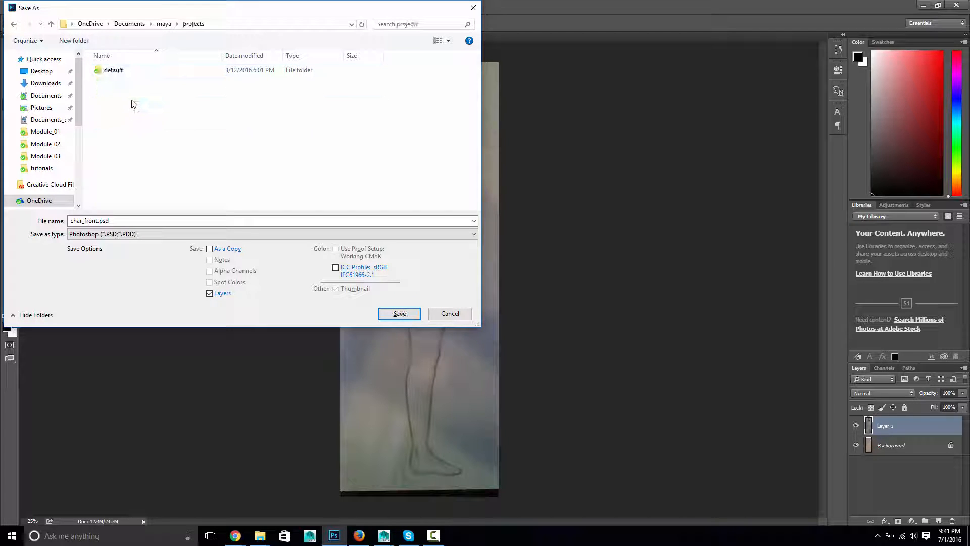
{"action": "double_click", "coordinate": [132, 72]}
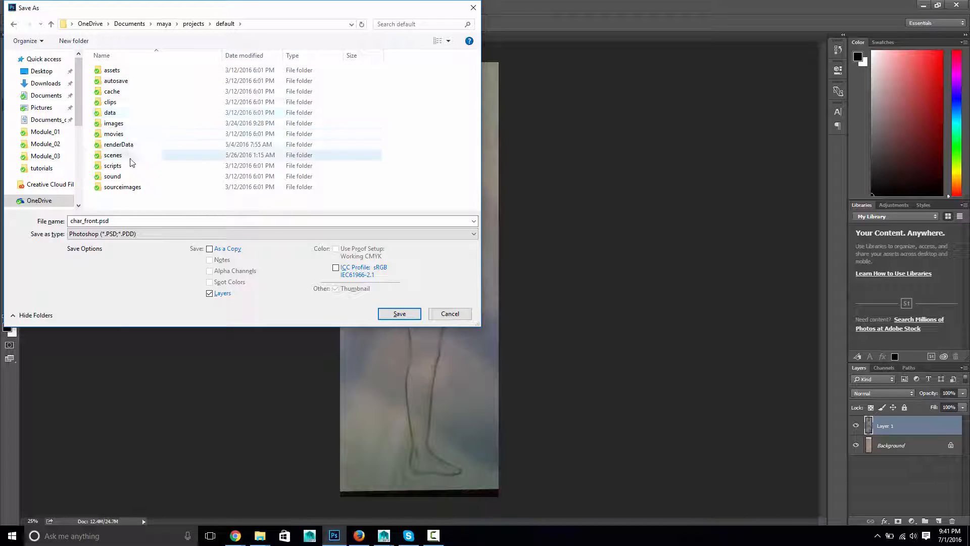
{"action": "double_click", "coordinate": [130, 187]}
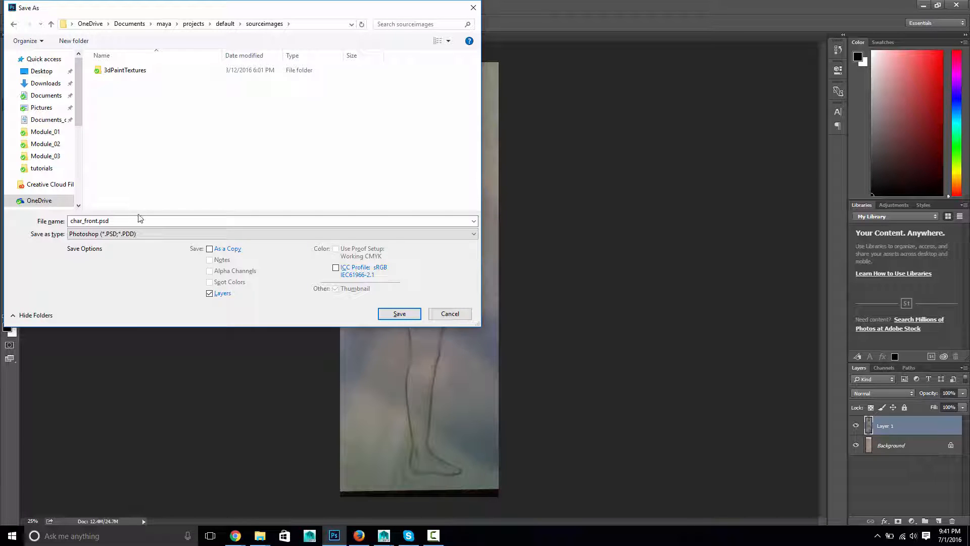
Save the side view as a JPEG named char_side with the default JPEG options
{"action": "left_click", "coordinate": [137, 234]}
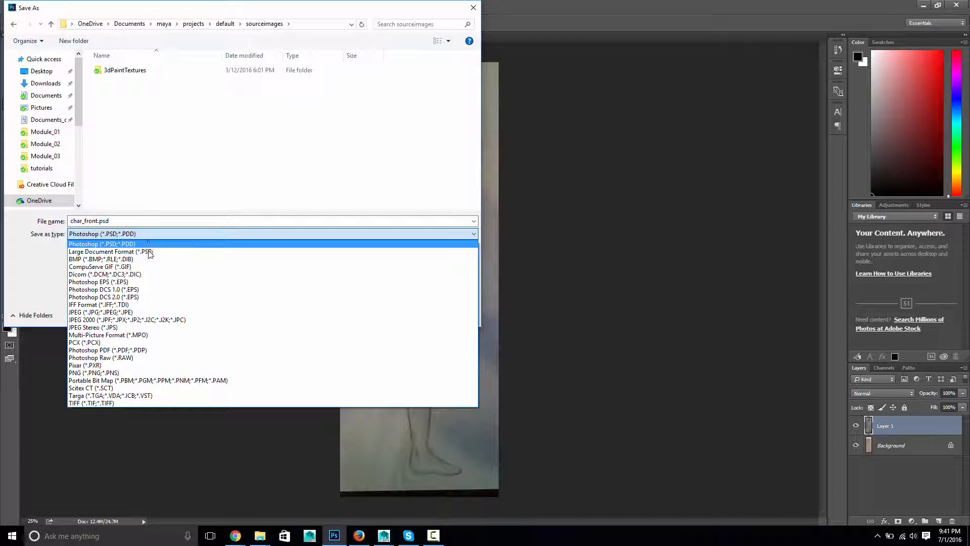
{"action": "left_click", "coordinate": [151, 312]}
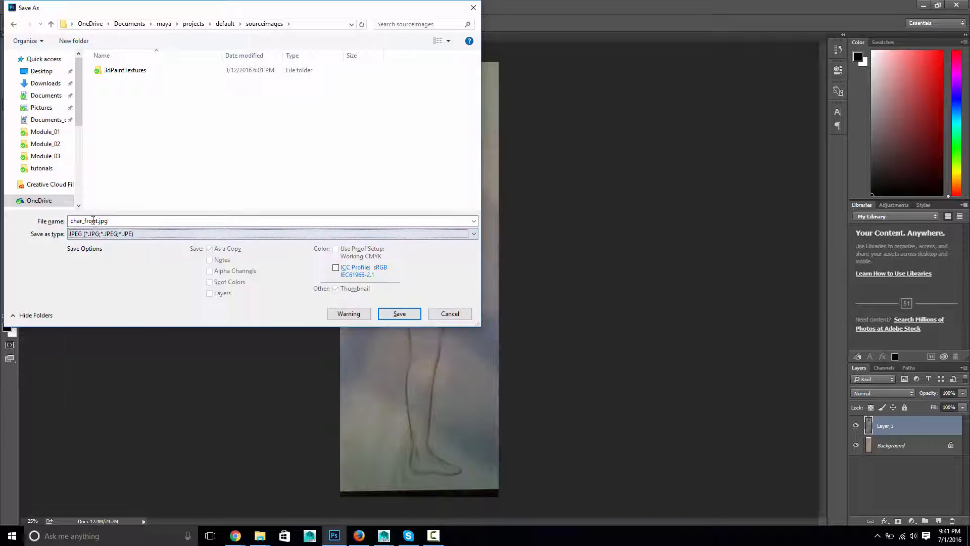
{"action": "double_click", "coordinate": [93, 220]}
{"action": "type", "text": "char_side"}
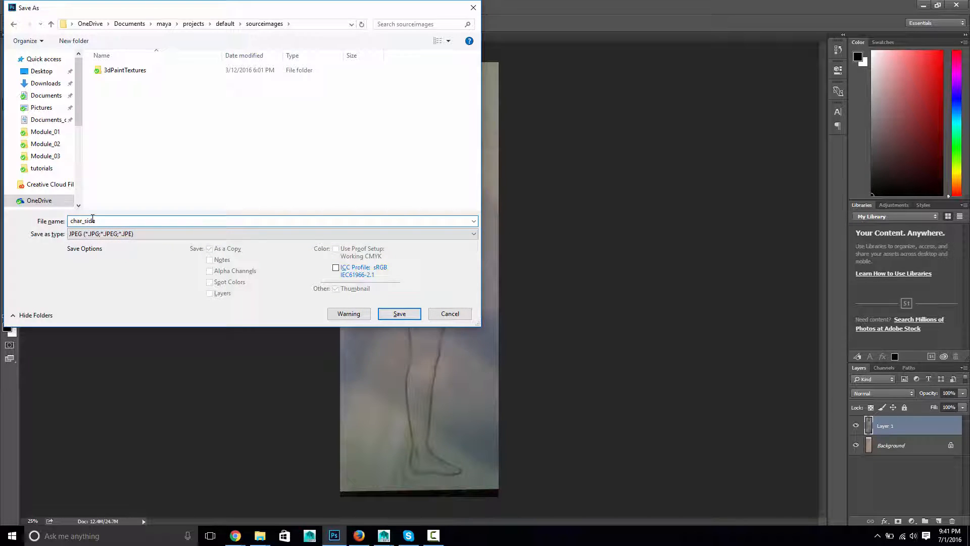
{"action": "key", "text": "Return"}
{"action": "key", "text": "Return"}
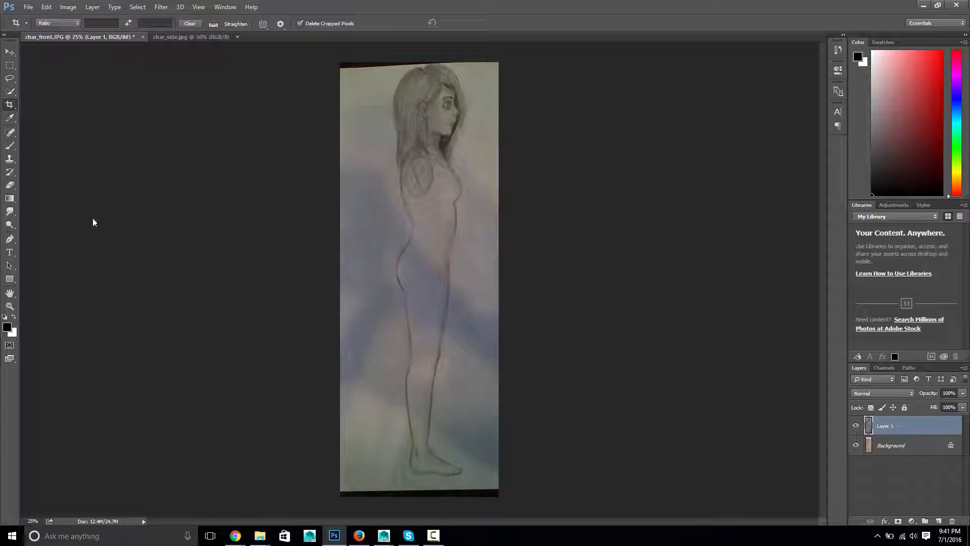
Hide the side-view layer and start saving the front view under the name char_front in JPEG format
{"action": "left_click", "coordinate": [856, 426]}
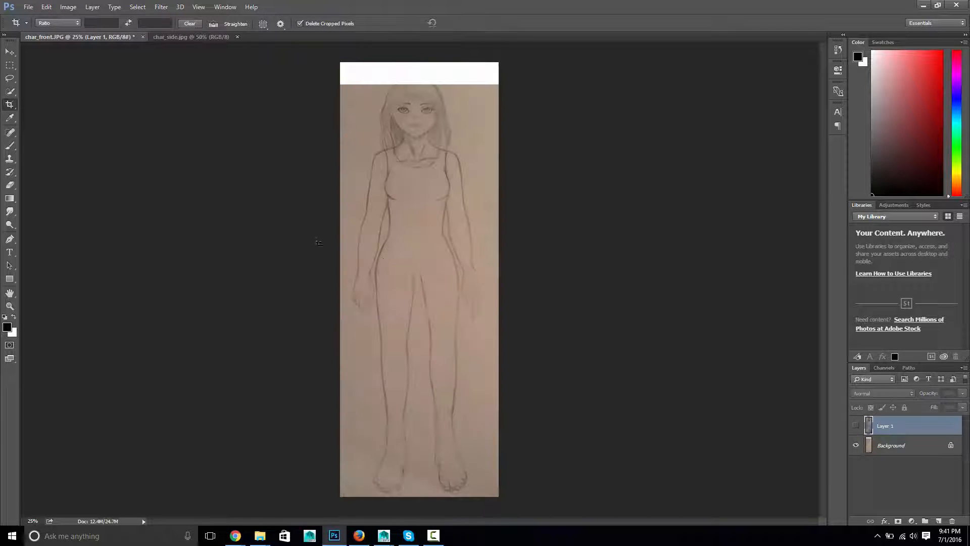
{"action": "key", "text": "ctrl+shift+s"}
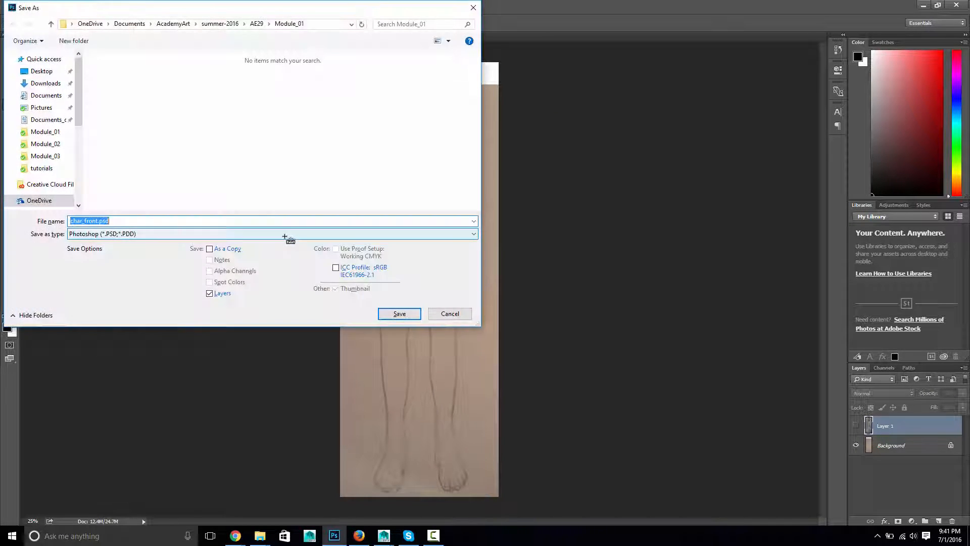
{"action": "left_click", "coordinate": [150, 232]}
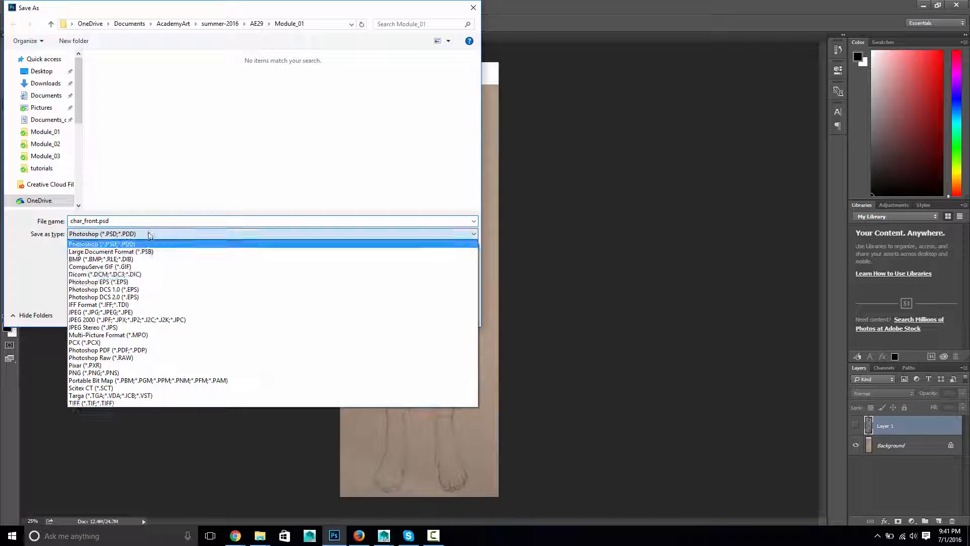
{"action": "left_click", "coordinate": [139, 314]}
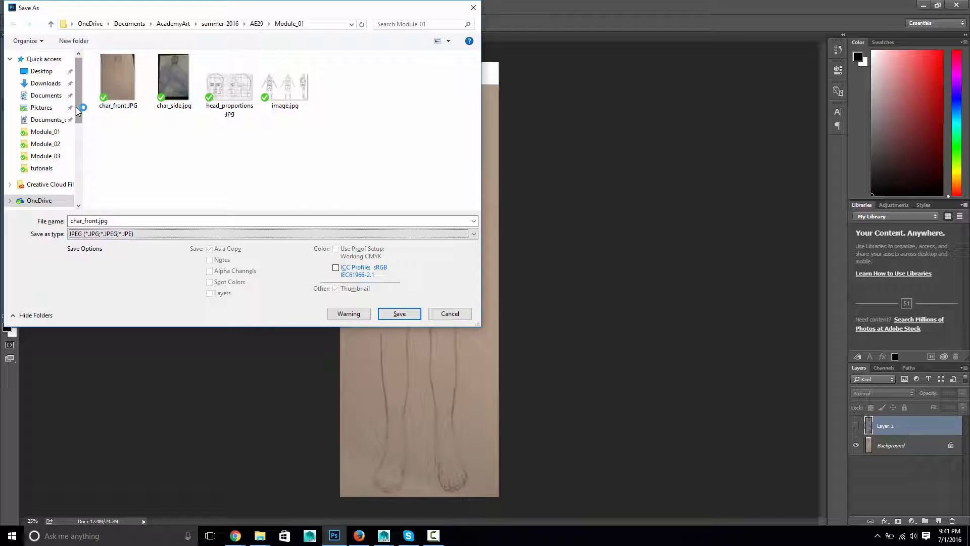
Save char_front.jpg in the maya/projects/default/sourceimages folder with the default JPEG options
{"action": "left_click", "coordinate": [53, 95]}
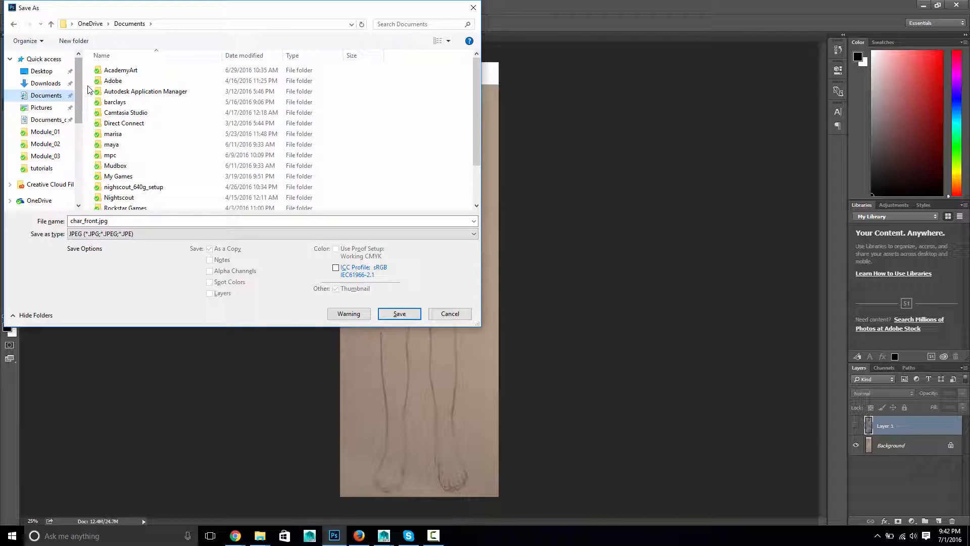
{"action": "double_click", "coordinate": [112, 144]}
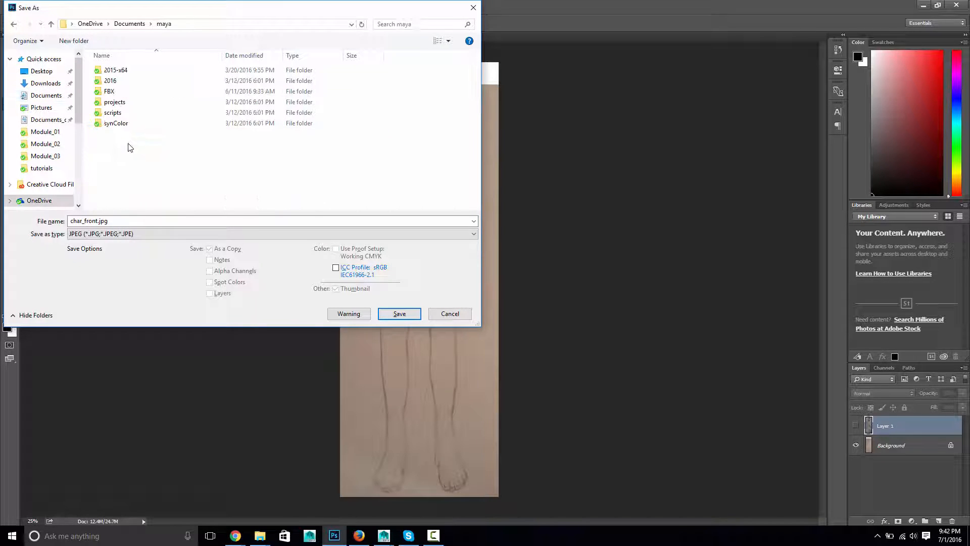
{"action": "double_click", "coordinate": [121, 101]}
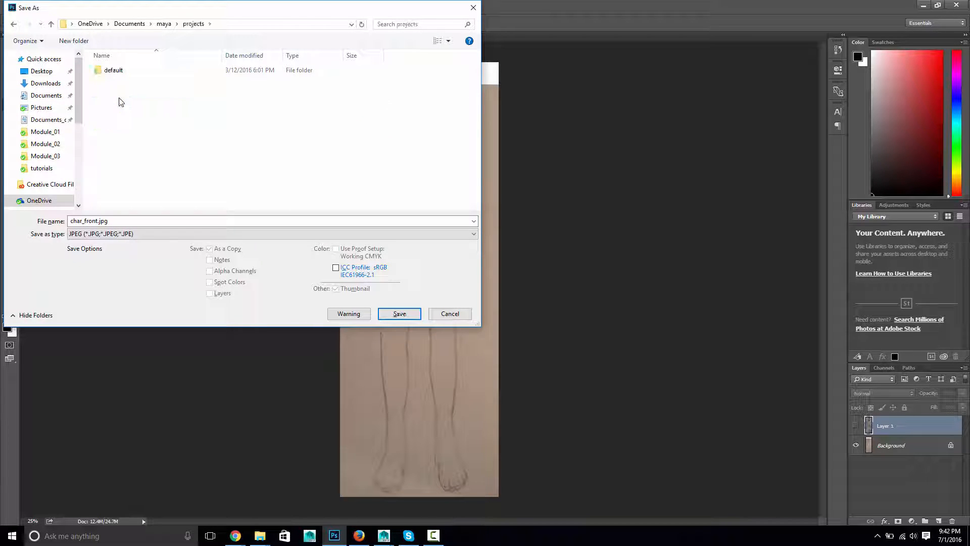
{"action": "double_click", "coordinate": [113, 70]}
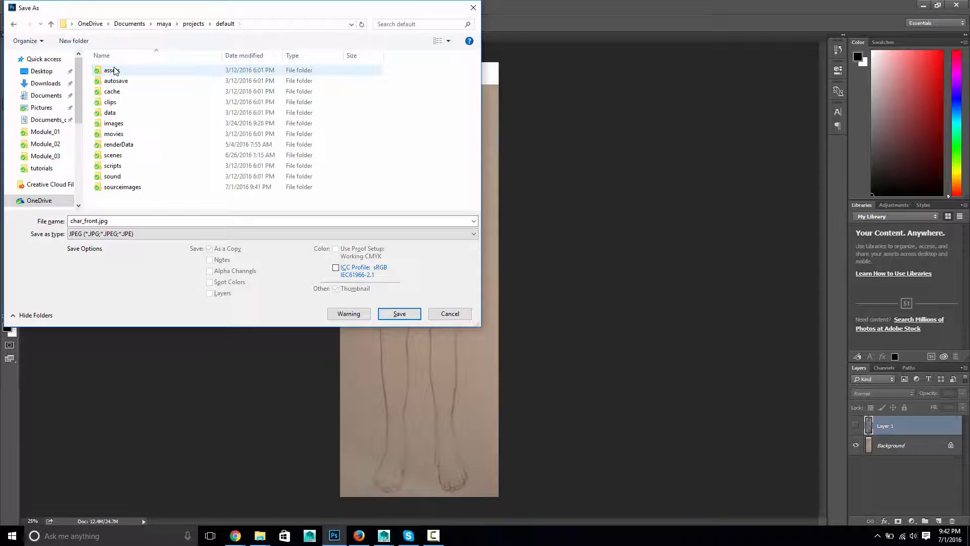
{"action": "double_click", "coordinate": [123, 187]}
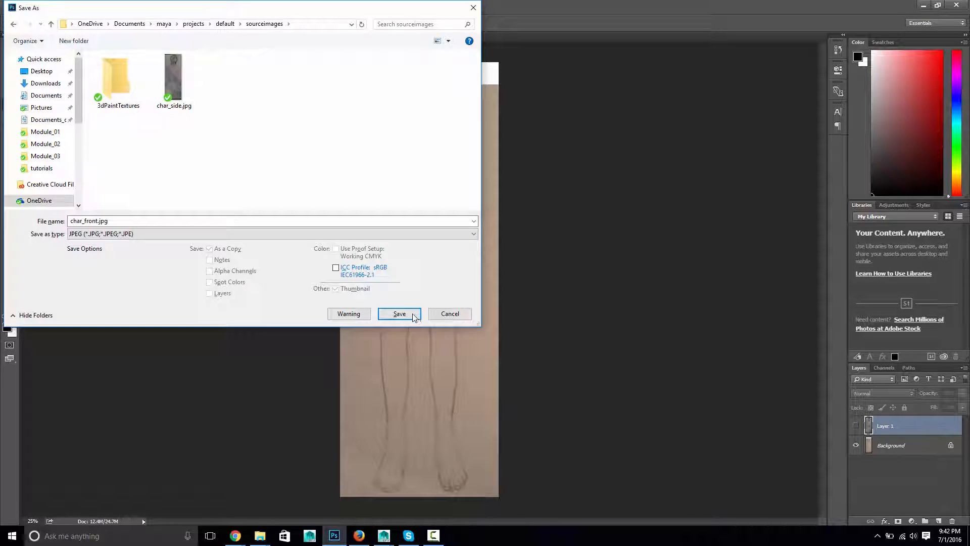
{"action": "left_click", "coordinate": [400, 314]}
{"action": "left_click", "coordinate": [543, 147]}
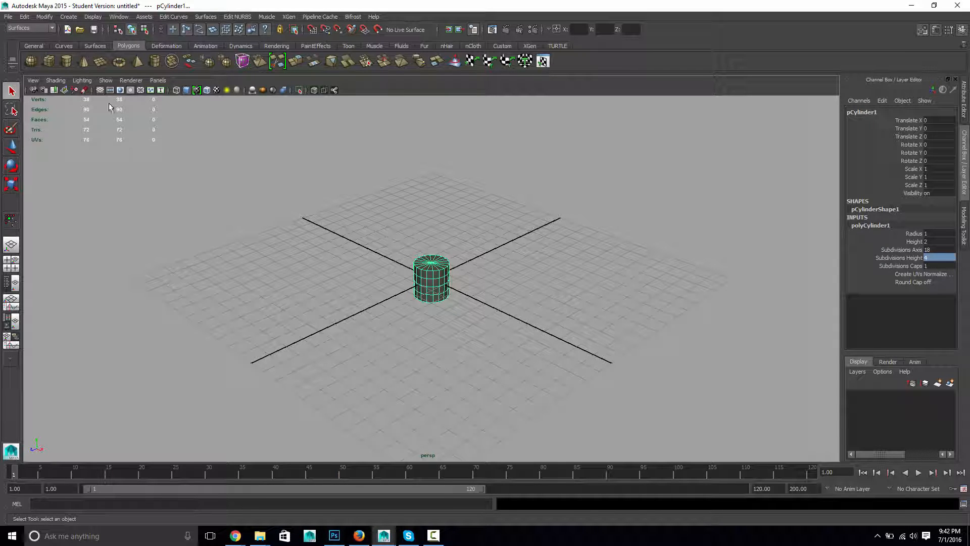
Switch to Maya, turn off the polygon count display and delete the cylinder from the scene
{"action": "left_click", "coordinate": [93, 17]}
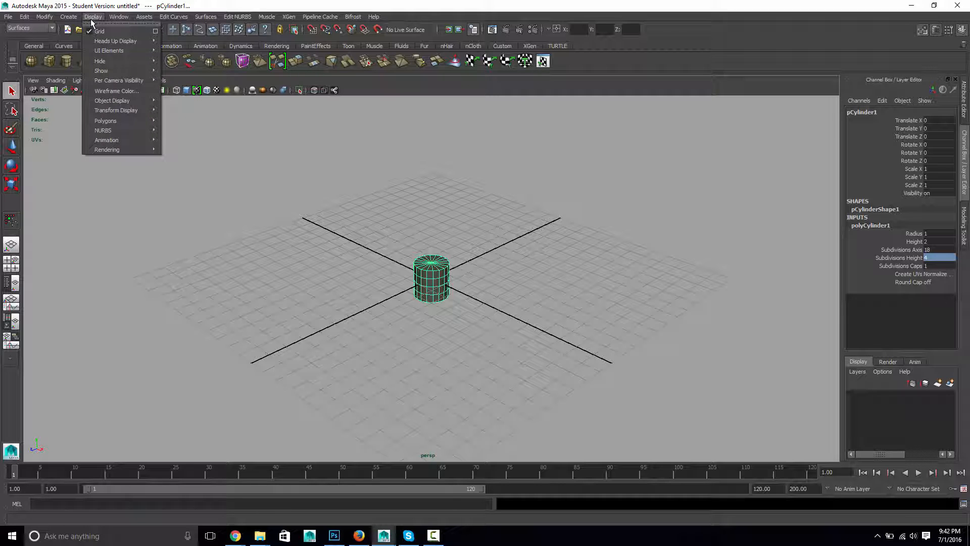
{"action": "left_click", "coordinate": [195, 75]}
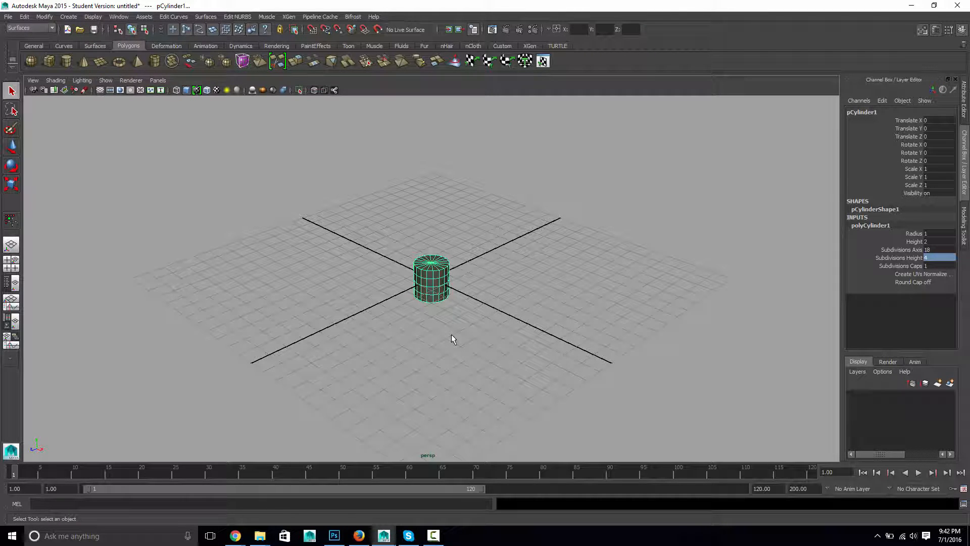
{"action": "key", "text": "Delete"}
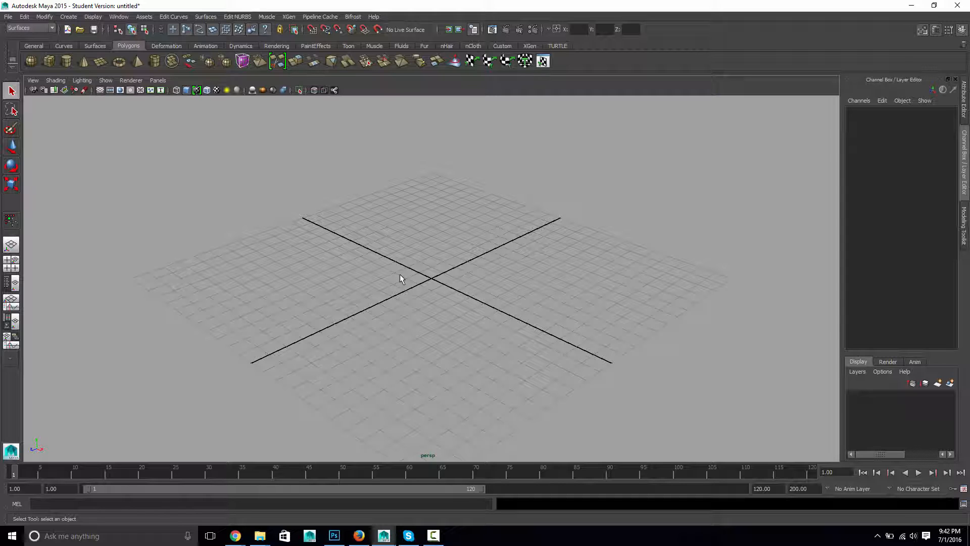
Import char_front.jpg from the sourceimages folder as an image plane in the front view
{"action": "key", "text": "space"}
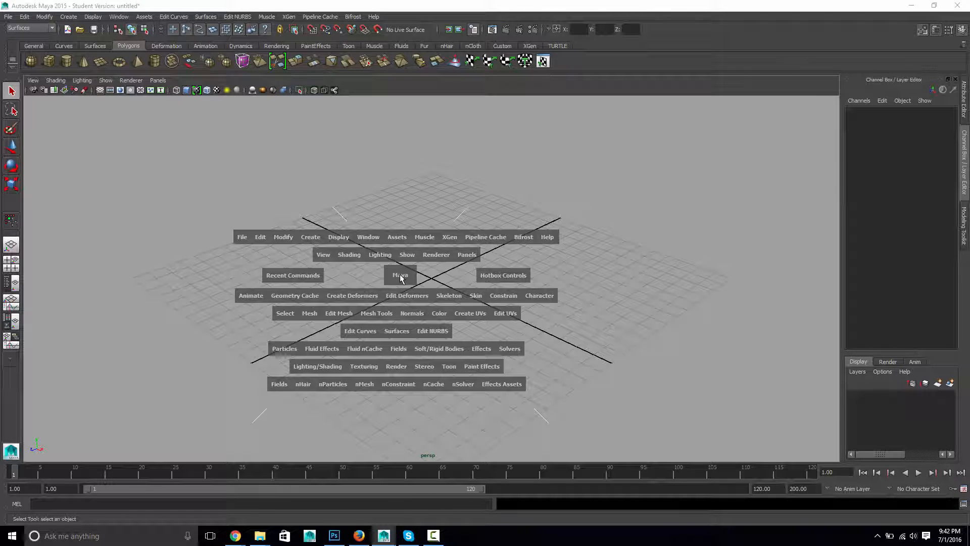
{"action": "left_click", "coordinate": [402, 279]}
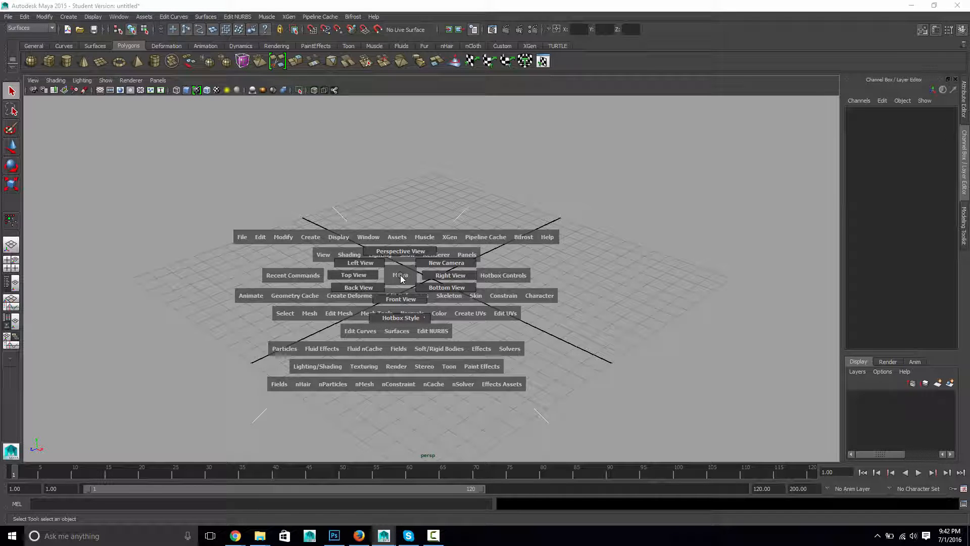
{"action": "left_click_drag", "start_coordinate": [401, 276], "coordinate": [402, 297]}
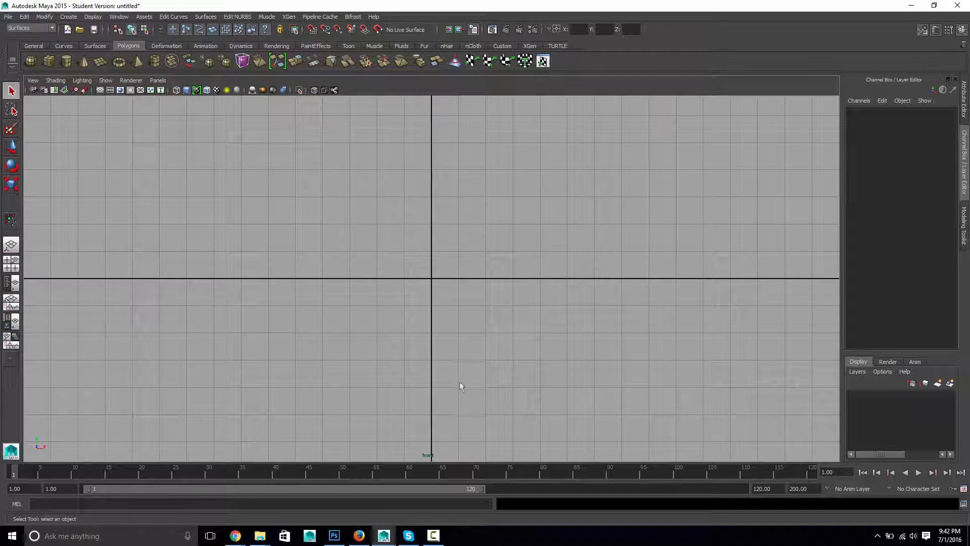
{"action": "left_click", "coordinate": [32, 81]}
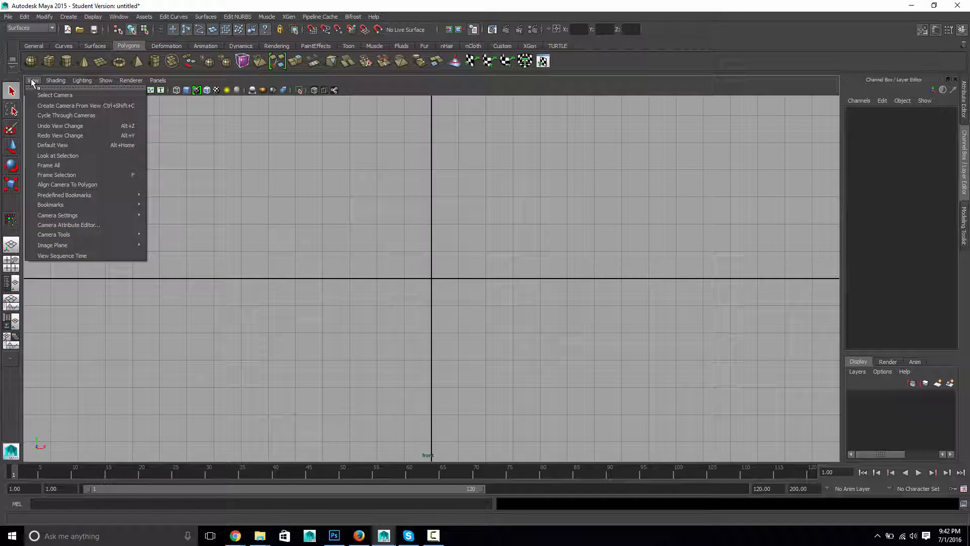
{"action": "mouse_move", "coordinate": [81, 245]}
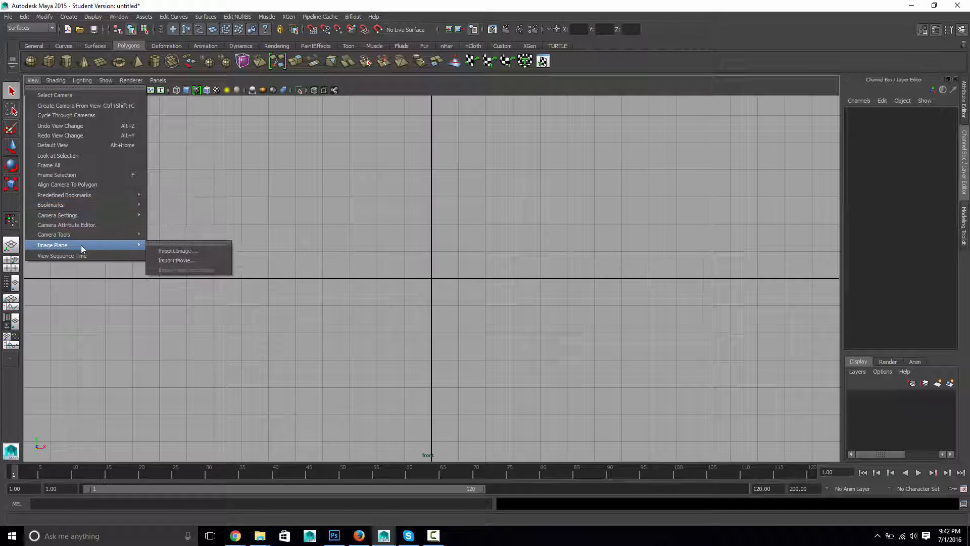
{"action": "left_click", "coordinate": [167, 250]}
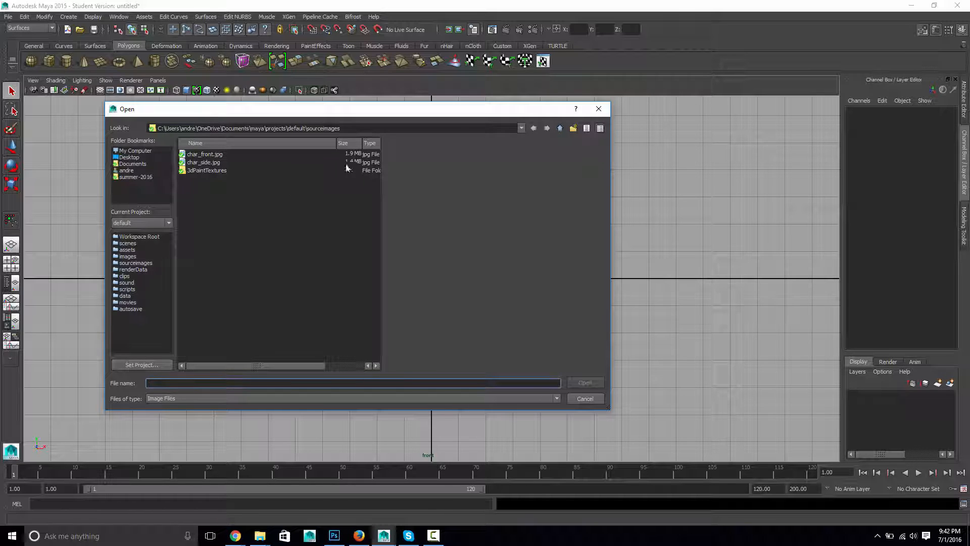
{"action": "left_click_drag", "start_coordinate": [344, 129], "coordinate": [258, 129]}
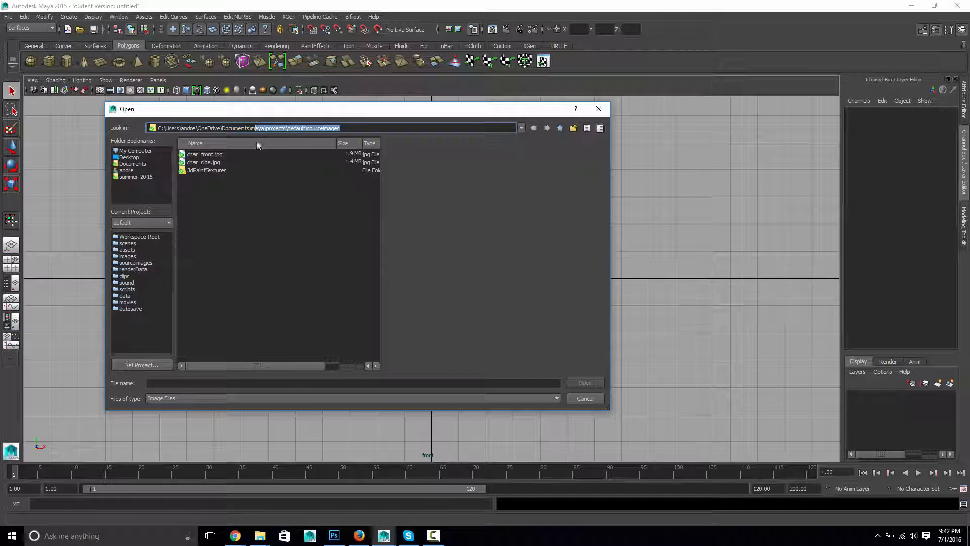
{"action": "left_click", "coordinate": [258, 220]}
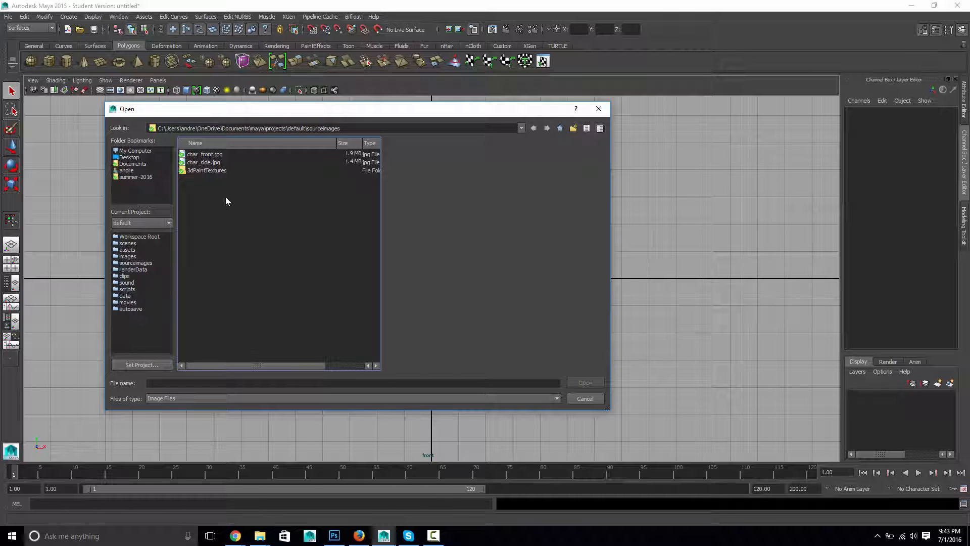
{"action": "double_click", "coordinate": [213, 155]}
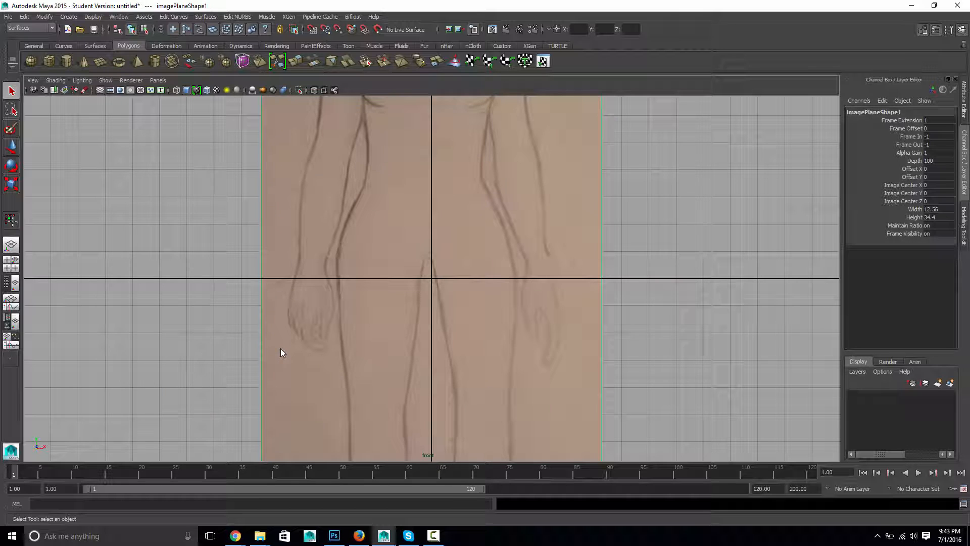
{"action": "scroll", "coordinate": [280, 347], "scroll_direction": "down", "scroll_amount": 6}
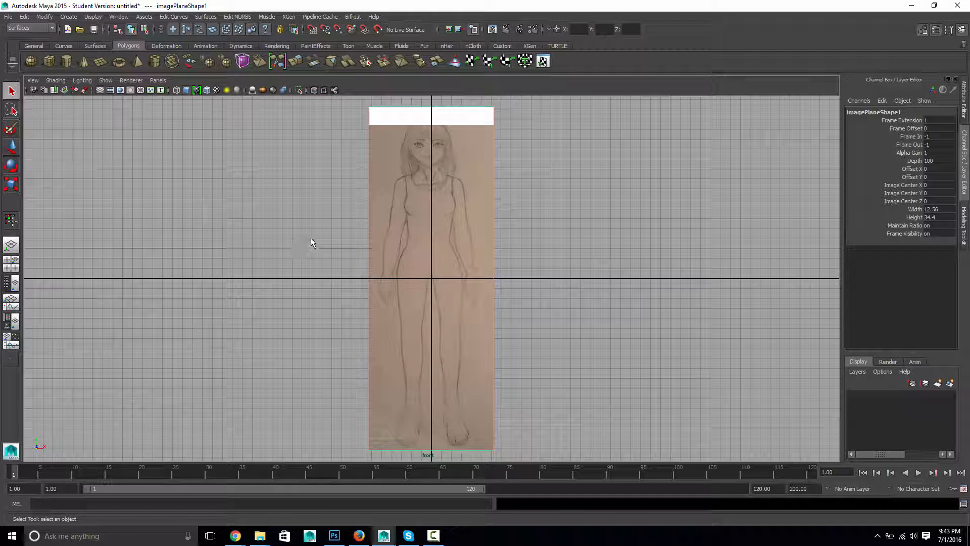
Import char_side.jpg from the sourceimages folder as an image plane in the side view
{"action": "key", "text": "space"}
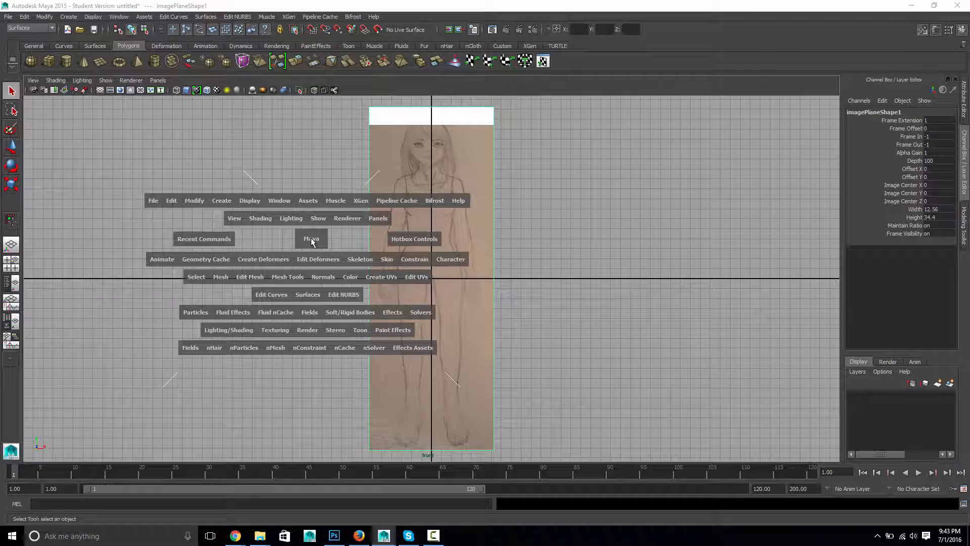
{"action": "left_click", "coordinate": [312, 242]}
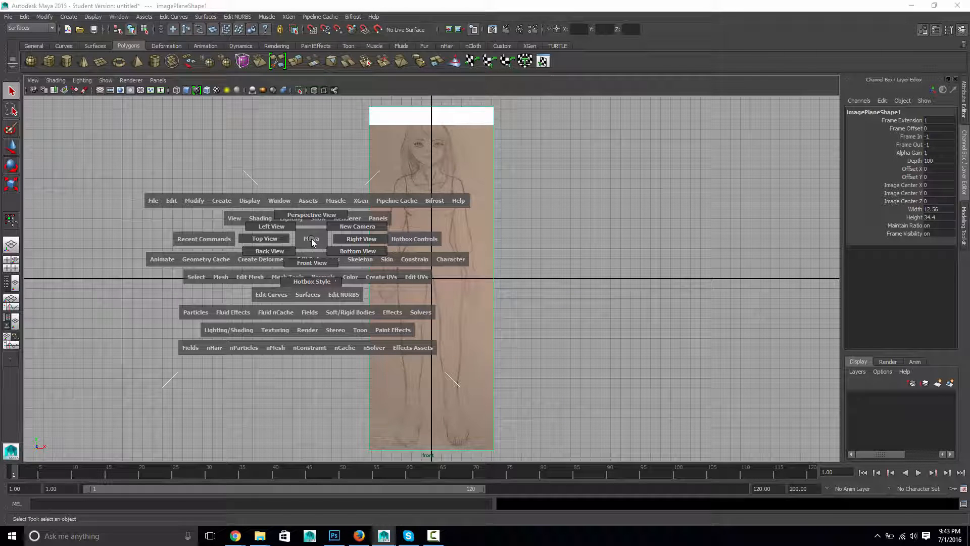
{"action": "left_click_drag", "start_coordinate": [312, 240], "coordinate": [335, 238]}
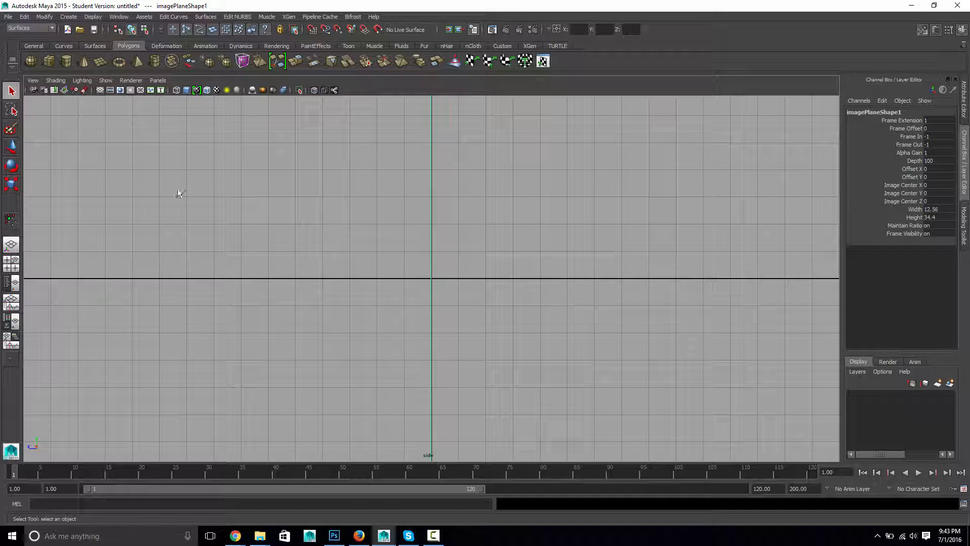
{"action": "left_click", "coordinate": [33, 79]}
{"action": "mouse_move", "coordinate": [105, 244]}
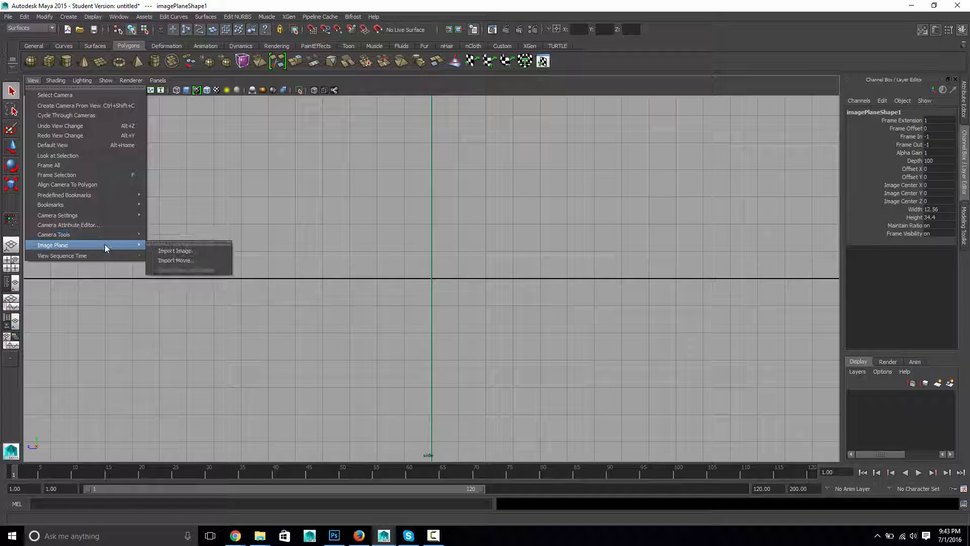
{"action": "left_click", "coordinate": [166, 252]}
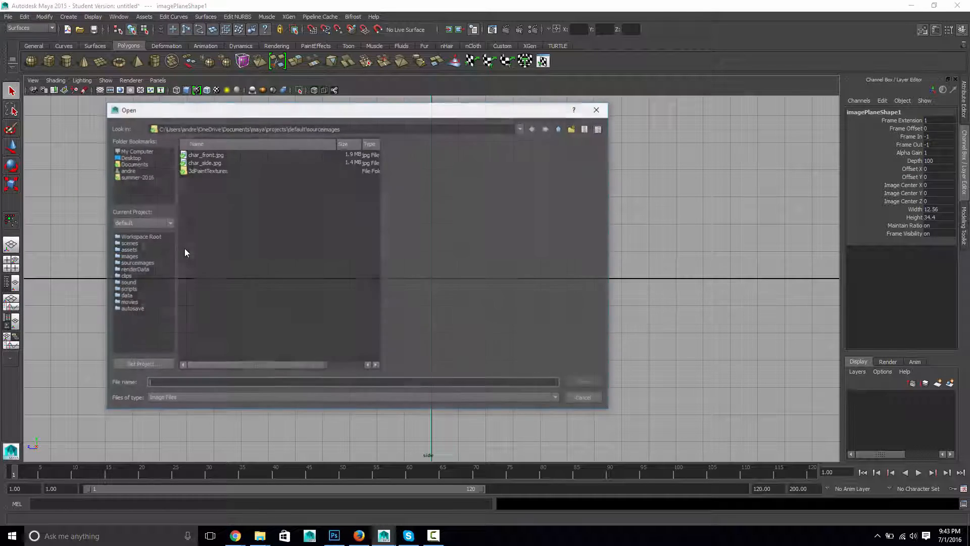
{"action": "double_click", "coordinate": [209, 162]}
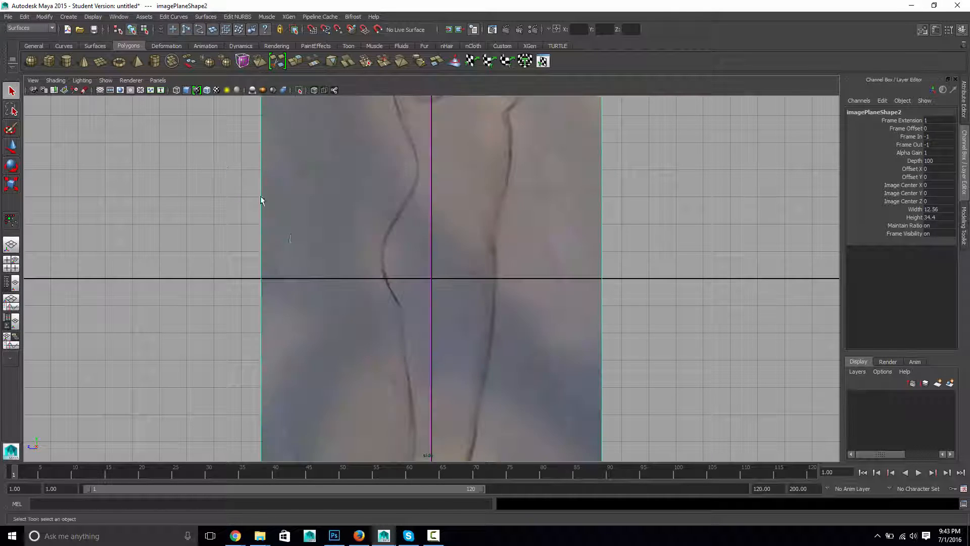
Examine how the front and side image planes line up in the perspective view, including at the feet, and return to the side view
{"action": "key", "text": "space"}
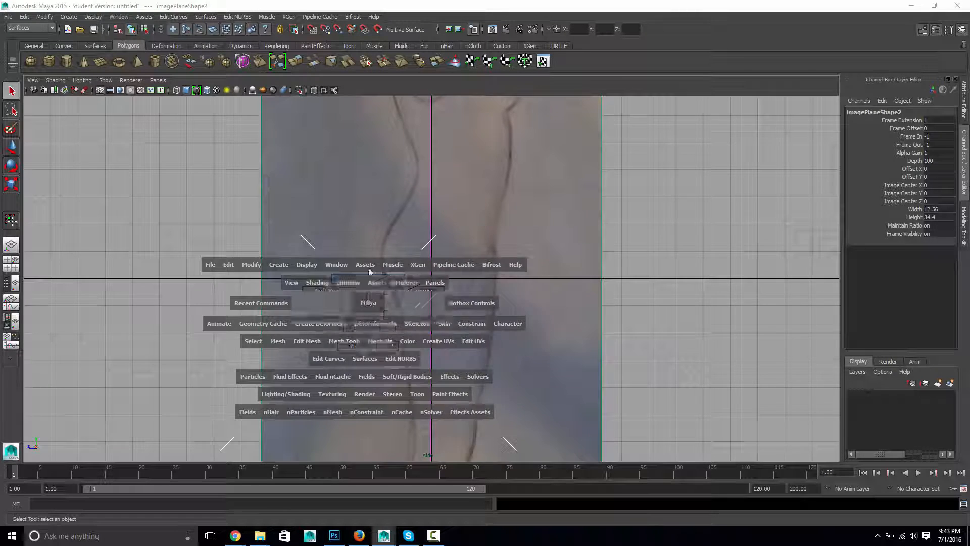
{"action": "left_click_drag", "start_coordinate": [368, 302], "coordinate": [271, 261]}
{"action": "scroll", "coordinate": [369, 276], "scroll_direction": "down", "scroll_amount": 5}
{"action": "scroll", "coordinate": [372, 249], "scroll_direction": "up", "scroll_amount": 2}
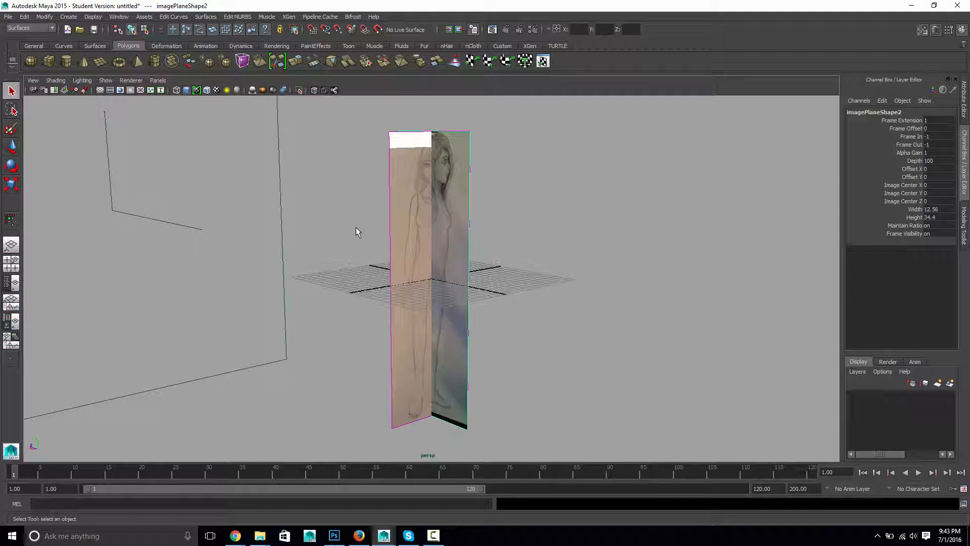
{"action": "scroll", "coordinate": [420, 417], "scroll_direction": "up", "scroll_amount": 3}
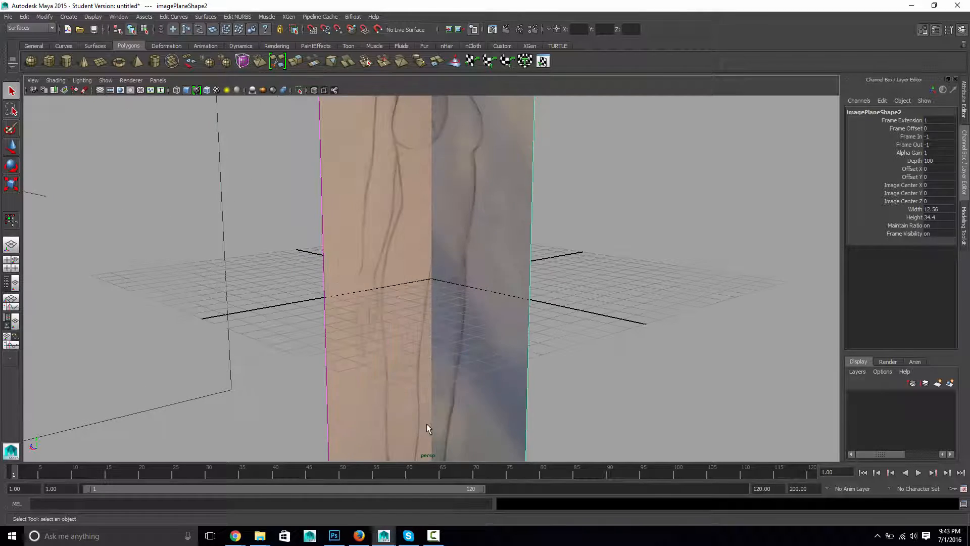
{"action": "left_click_drag", "start_coordinate": [426, 370], "coordinate": [413, 402], "text": "alt"}
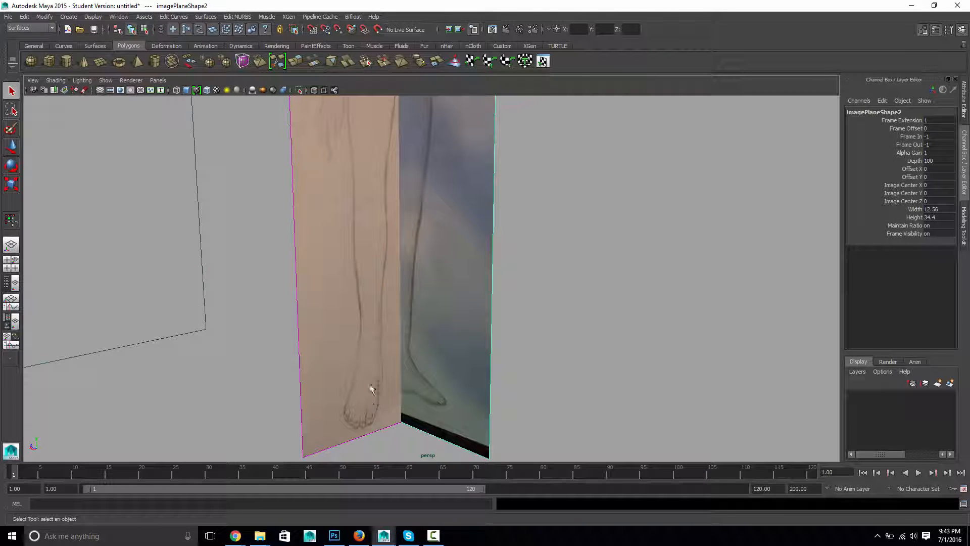
{"action": "scroll", "coordinate": [349, 350], "scroll_direction": "down", "scroll_amount": 3}
{"action": "mouse_move", "coordinate": [349, 351]}
{"action": "left_mouse_down", "text": "alt"}
{"action": "mouse_move", "coordinate": [340, 293]}
{"action": "mouse_move", "coordinate": [349, 336]}
{"action": "mouse_move", "coordinate": [453, 332]}
{"action": "mouse_move", "coordinate": [364, 329]}
{"action": "mouse_move", "coordinate": [379, 329]}
{"action": "left_mouse_up", "text": "alt"}
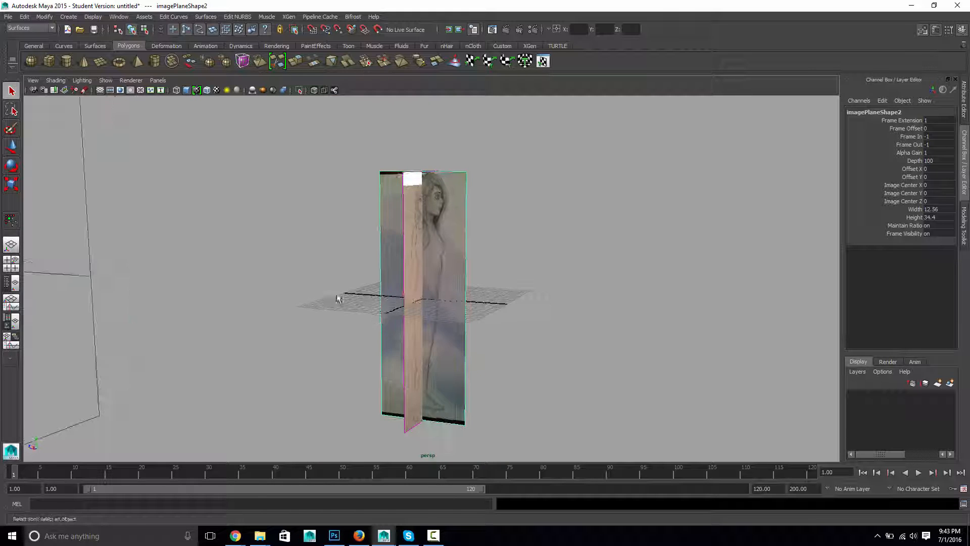
{"action": "mouse_move", "coordinate": [353, 279]}
{"action": "left_mouse_down", "text": "alt"}
{"action": "mouse_move", "coordinate": [354, 258]}
{"action": "mouse_move", "coordinate": [308, 243]}
{"action": "mouse_move", "coordinate": [392, 246]}
{"action": "mouse_move", "coordinate": [376, 246]}
{"action": "mouse_move", "coordinate": [425, 268]}
{"action": "mouse_move", "coordinate": [407, 266]}
{"action": "left_mouse_up", "text": "alt"}
{"action": "key", "text": "space"}
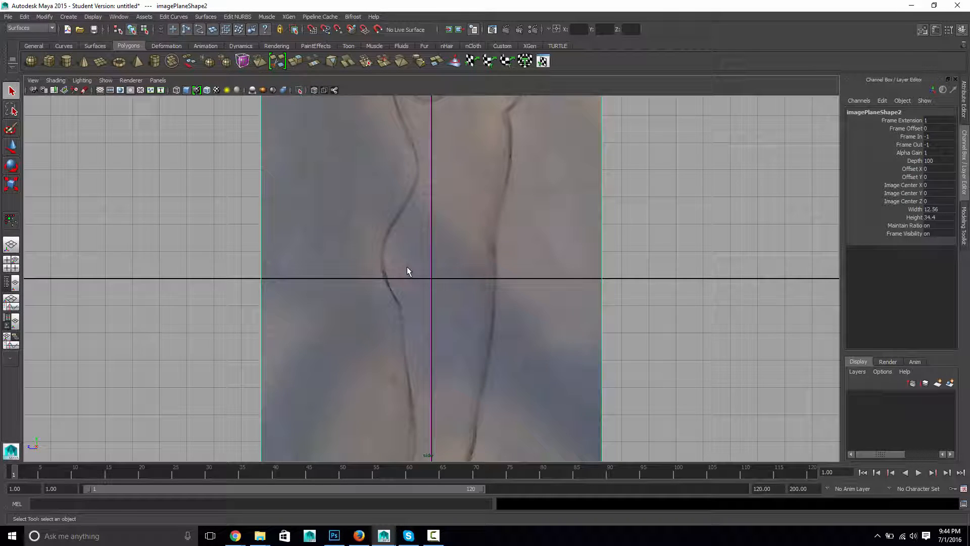
Create a polygon cylinder with radius 1, height 2, 18 axis divisions and 4 height divisions
{"action": "scroll", "coordinate": [402, 267], "scroll_direction": "down", "scroll_amount": 3}
{"action": "middle_click_drag", "start_coordinate": [396, 268], "coordinate": [301, 348], "text": "alt"}
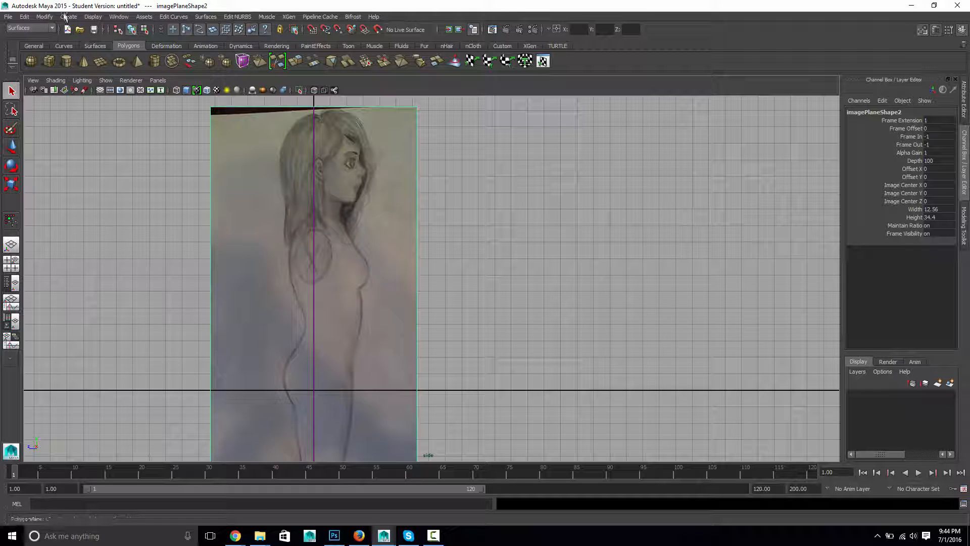
{"action": "left_click", "coordinate": [68, 16]}
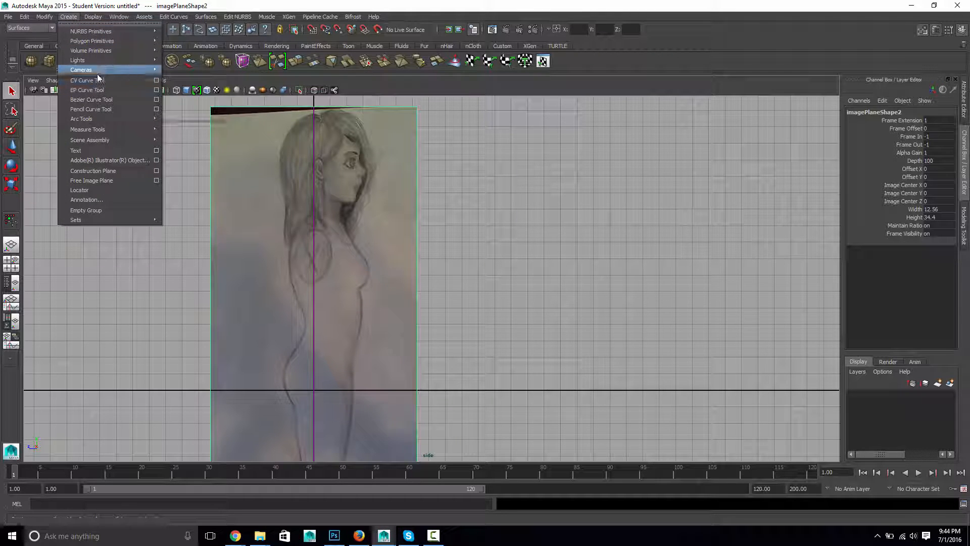
{"action": "mouse_move", "coordinate": [105, 42]}
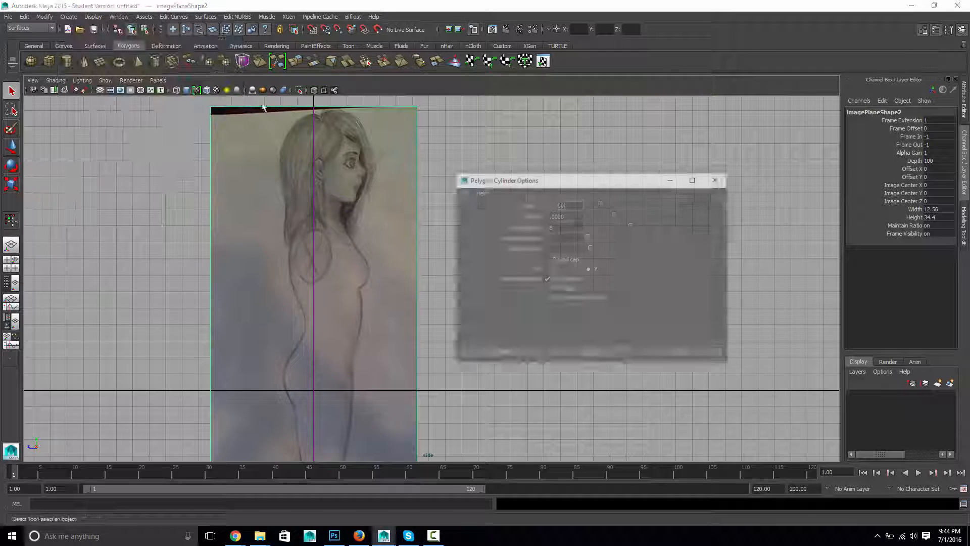
{"action": "left_click", "coordinate": [237, 66]}
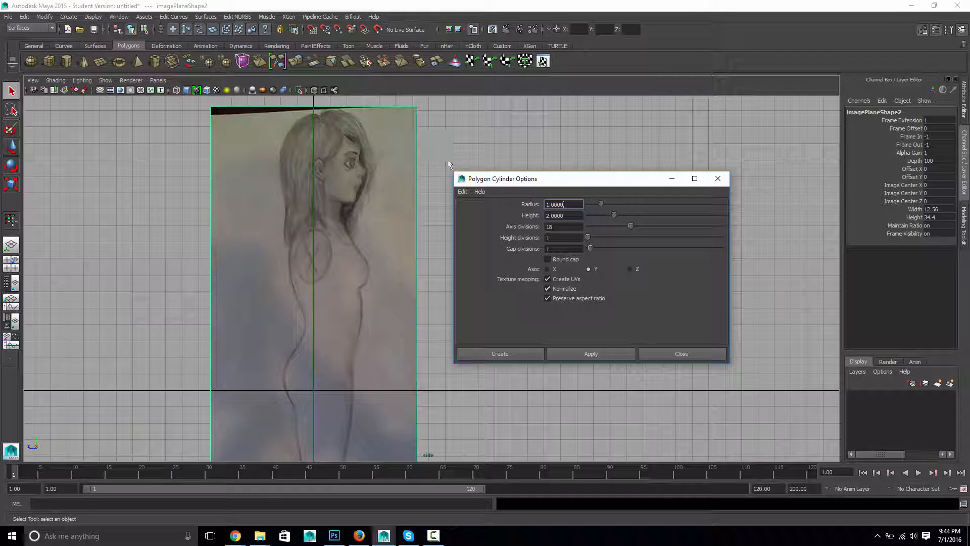
{"action": "double_click", "coordinate": [564, 238]}
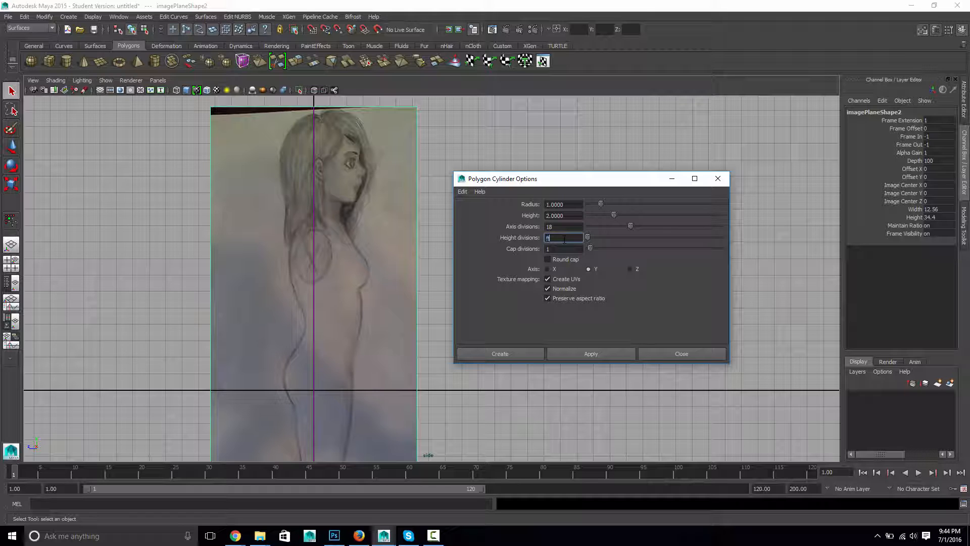
{"action": "left_click", "coordinate": [510, 356]}
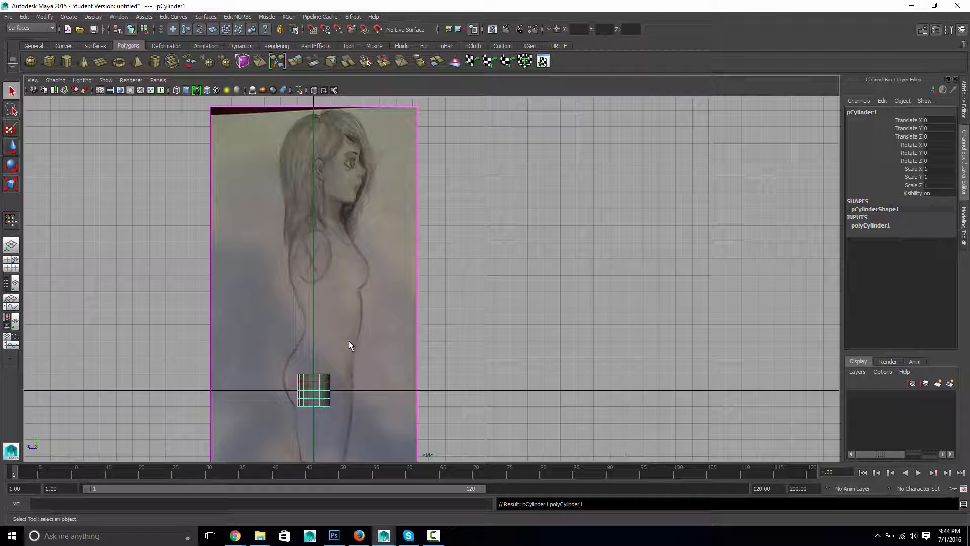
Move and scale the cylinder over the torso in the side view, to about Y 6.14, Z -0.95, with scale 2.39 in X and Z and 4.38 in Y
{"action": "key", "text": "w"}
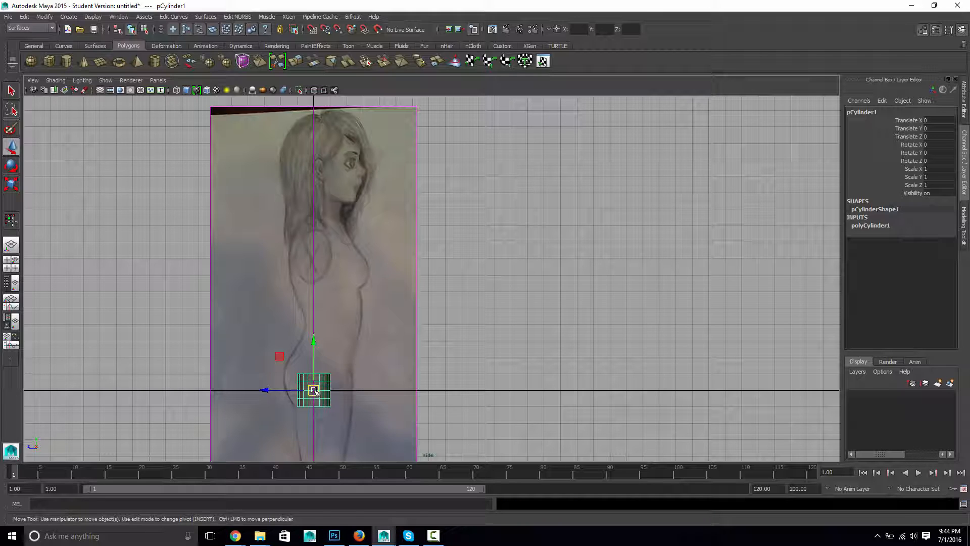
{"action": "left_click_drag", "start_coordinate": [315, 390], "coordinate": [331, 310]}
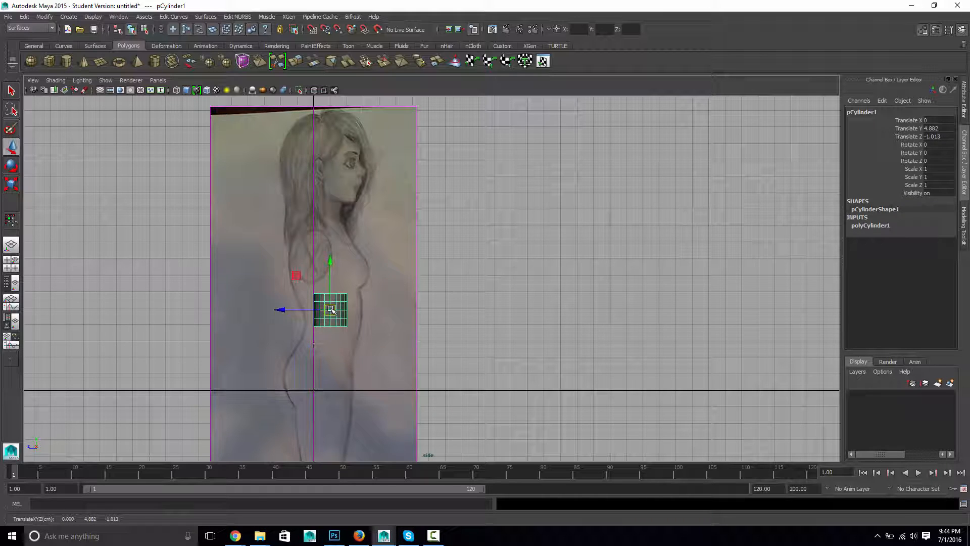
{"action": "key", "text": "r"}
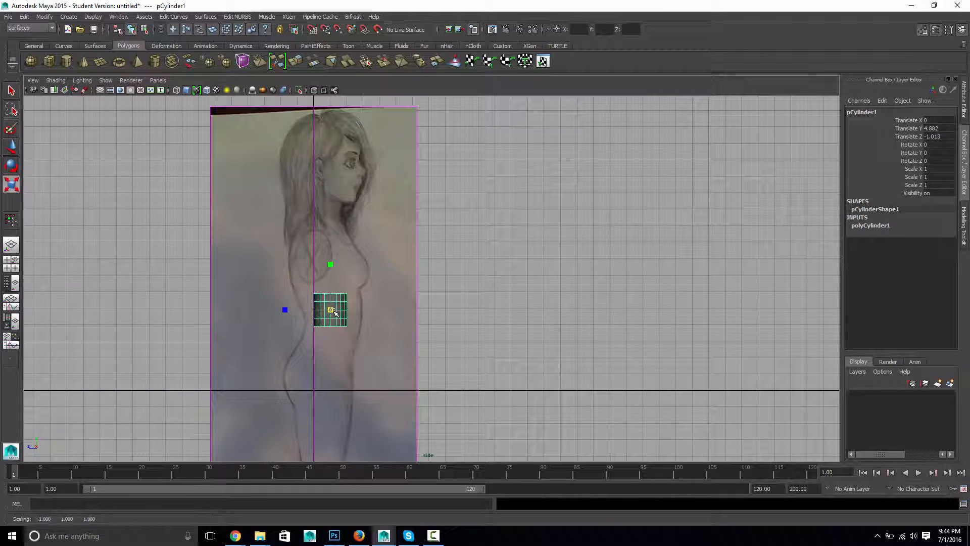
{"action": "left_click_drag", "start_coordinate": [332, 310], "coordinate": [365, 310]}
{"action": "left_click_drag", "start_coordinate": [330, 266], "coordinate": [346, 228]}
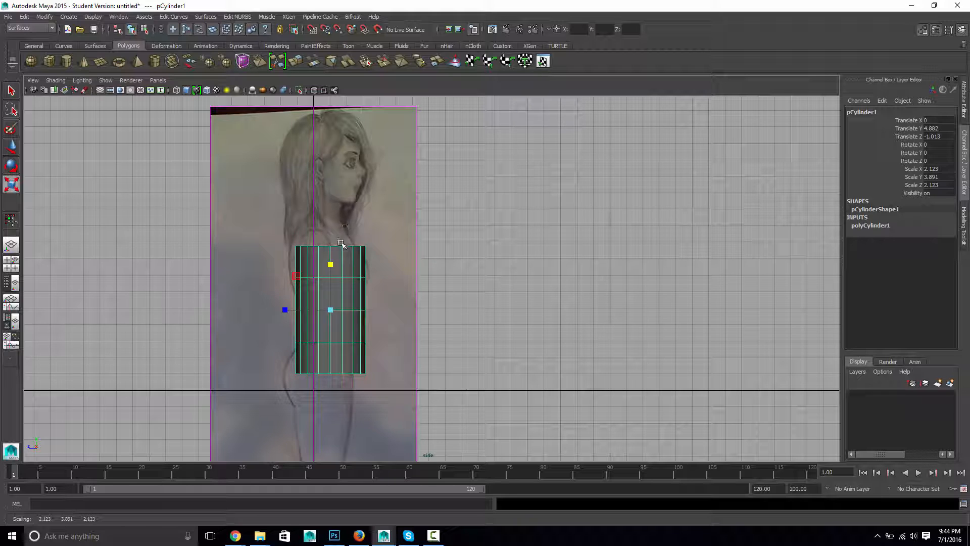
{"action": "key", "text": "w"}
{"action": "left_click_drag", "start_coordinate": [331, 310], "coordinate": [343, 289]}
{"action": "key", "text": "r"}
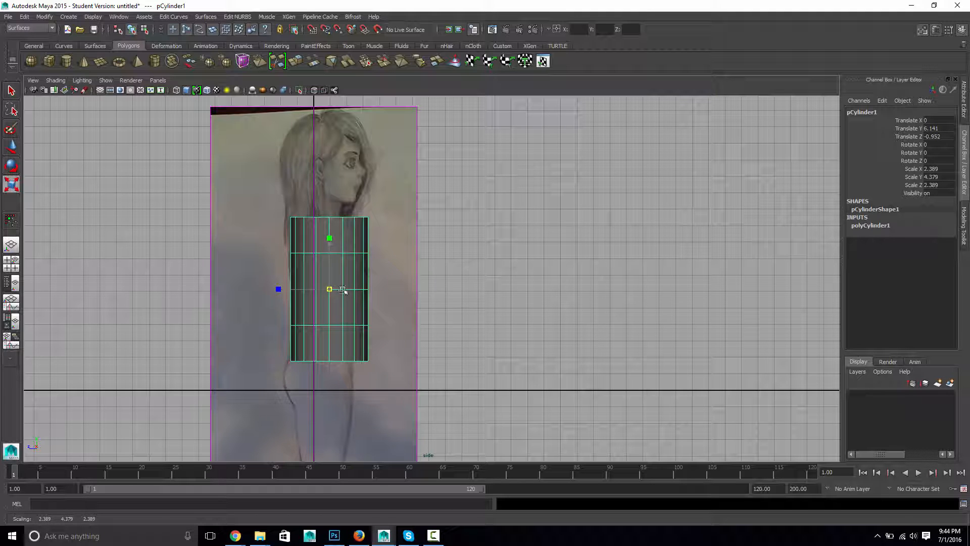
{"action": "left_click", "coordinate": [452, 289]}
{"action": "left_click", "coordinate": [342, 289]}
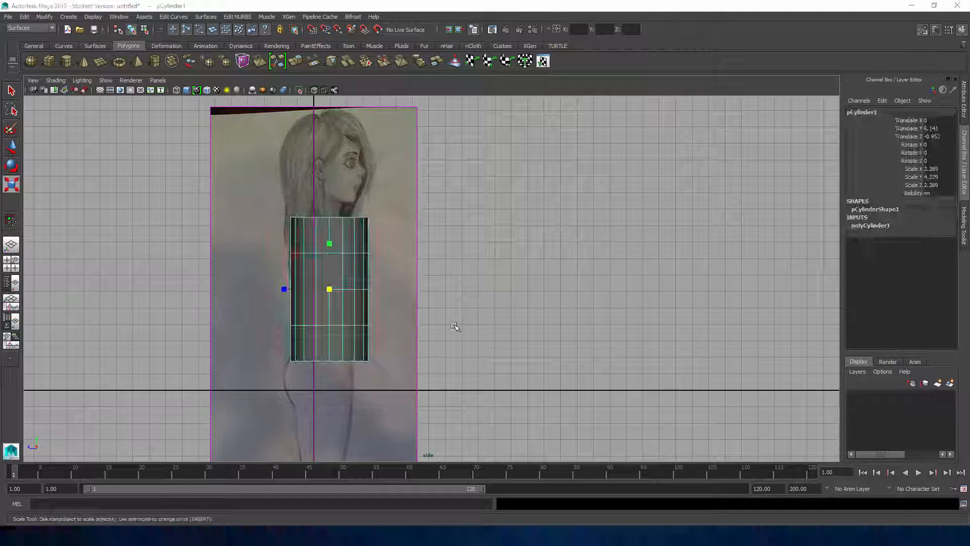
In the top view, set the cylinder's Y rotation to 90 degrees
{"action": "key", "text": "space"}
{"action": "left_click_drag", "start_coordinate": [457, 326], "coordinate": [342, 311]}
{"action": "left_click_drag", "start_coordinate": [343, 311], "coordinate": [366, 314], "text": "alt"}
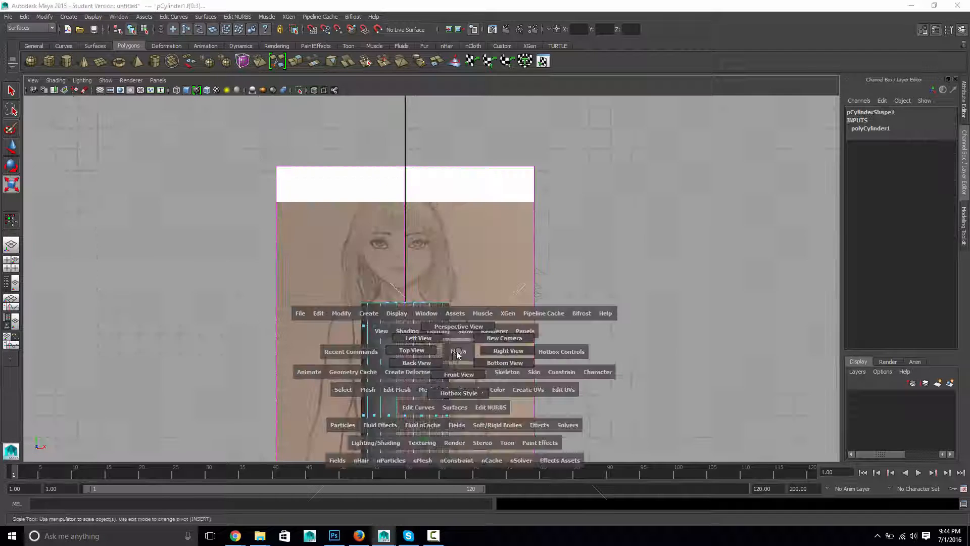
{"action": "left_click_drag", "start_coordinate": [458, 354], "coordinate": [412, 350]}
{"action": "left_click", "coordinate": [473, 331]}
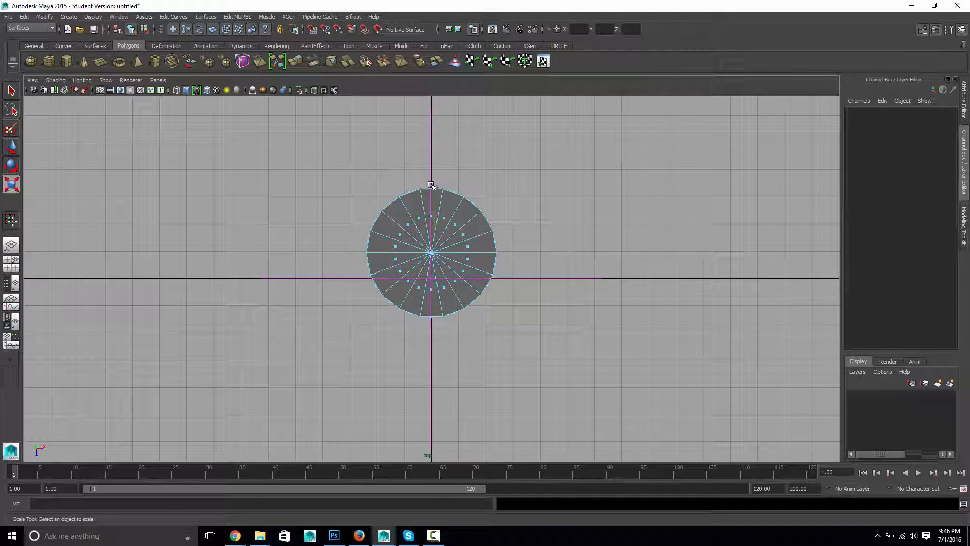
{"action": "right_click_drag", "start_coordinate": [479, 242], "coordinate": [498, 222]}
{"action": "left_click", "coordinate": [490, 243]}
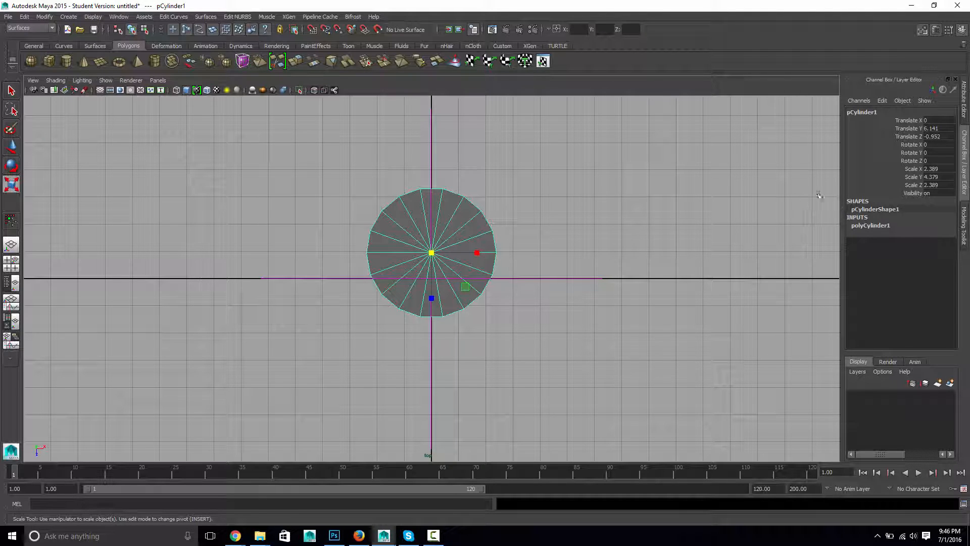
{"action": "key", "text": "e"}
{"action": "left_click", "coordinate": [898, 144]}
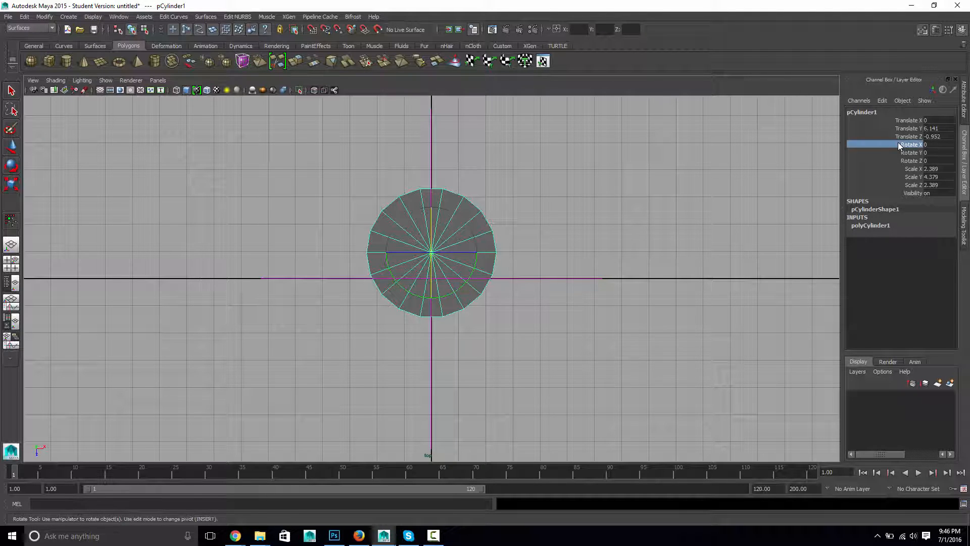
{"action": "left_click", "coordinate": [901, 152]}
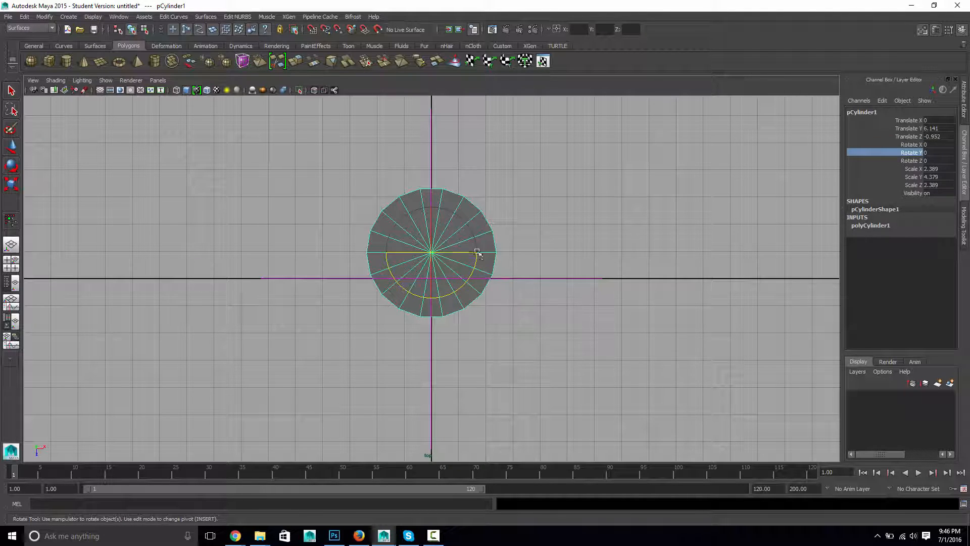
{"action": "left_click_drag", "start_coordinate": [476, 263], "coordinate": [459, 284]}
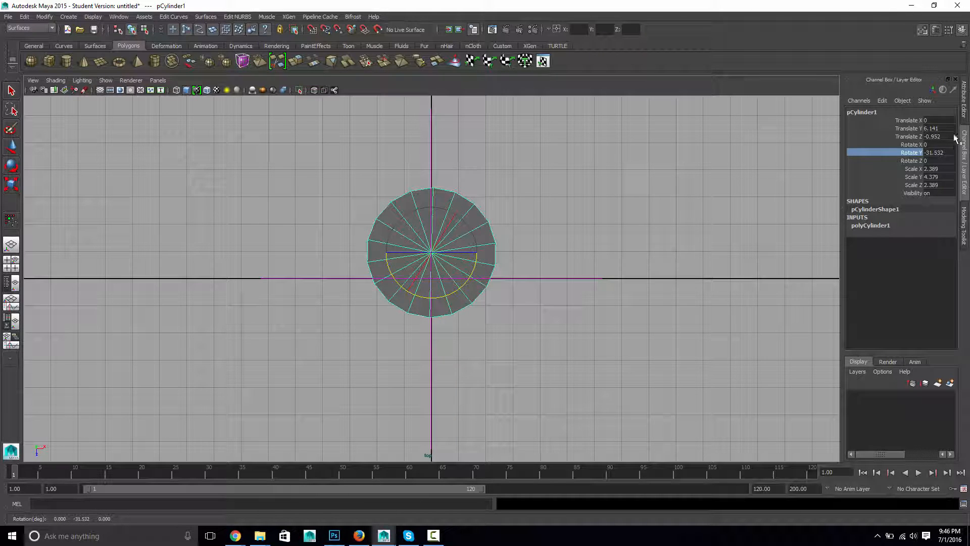
{"action": "double_click", "coordinate": [935, 152]}
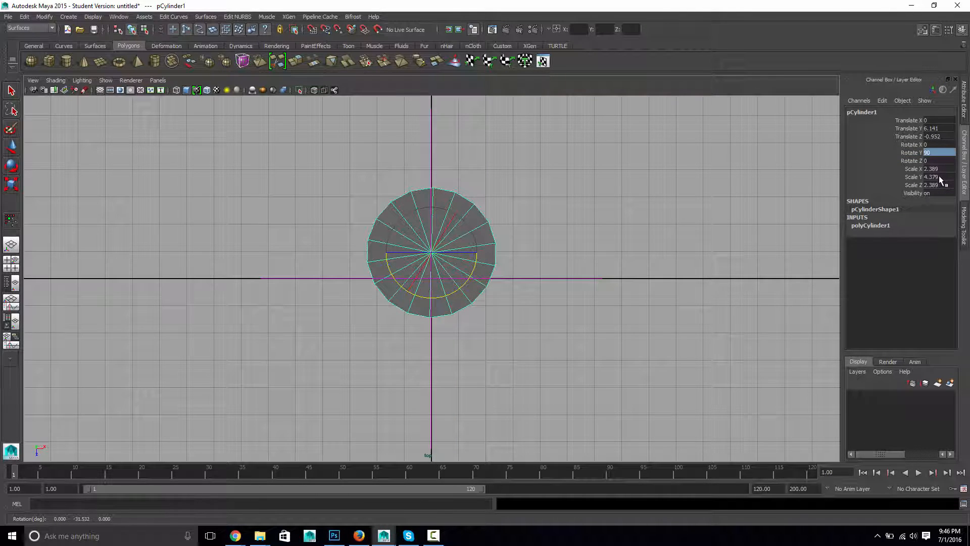
Delete all the cylinder faces on the positive X side of the centre line
{"action": "key", "text": "r"}
{"action": "left_click", "coordinate": [574, 218]}
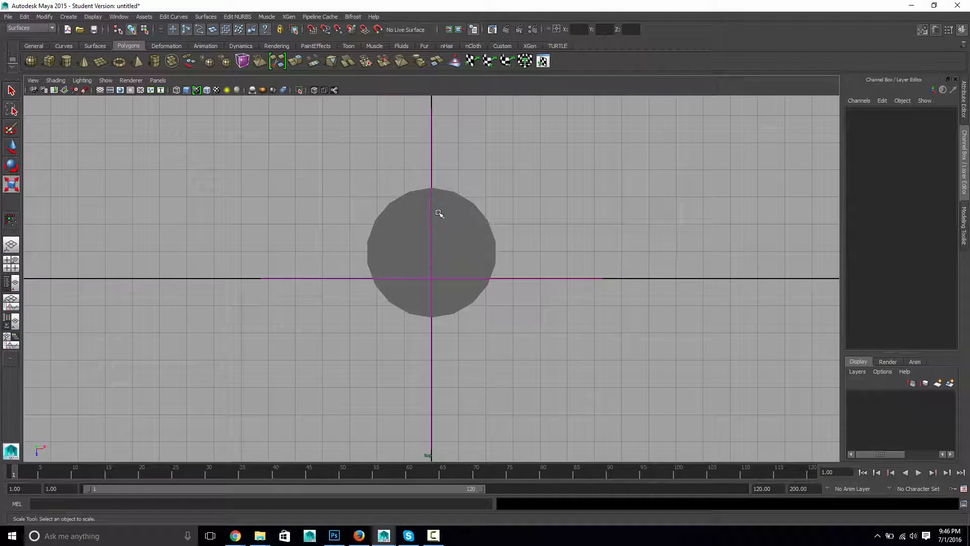
{"action": "left_click", "coordinate": [439, 213]}
{"action": "right_click_drag", "start_coordinate": [500, 336], "coordinate": [505, 336]}
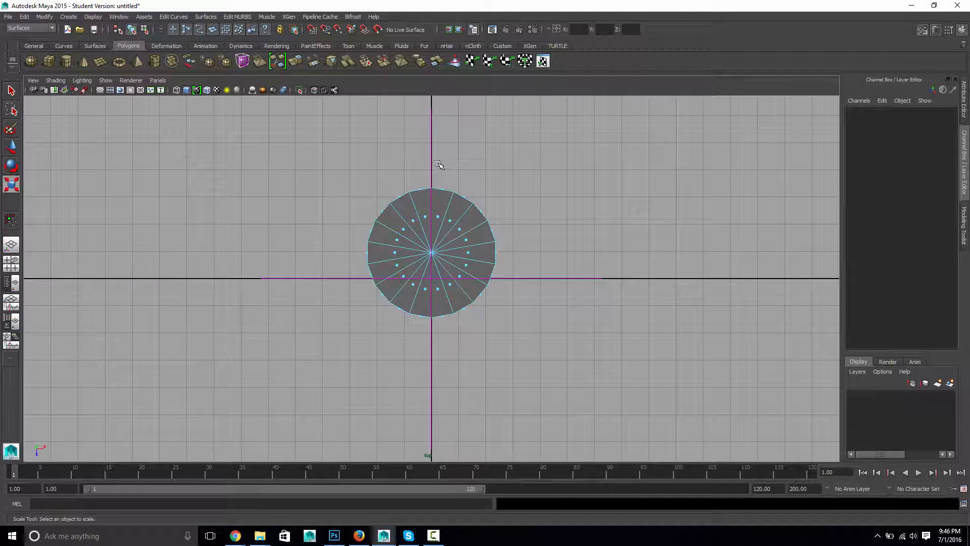
{"action": "left_click_drag", "start_coordinate": [434, 164], "coordinate": [528, 371]}
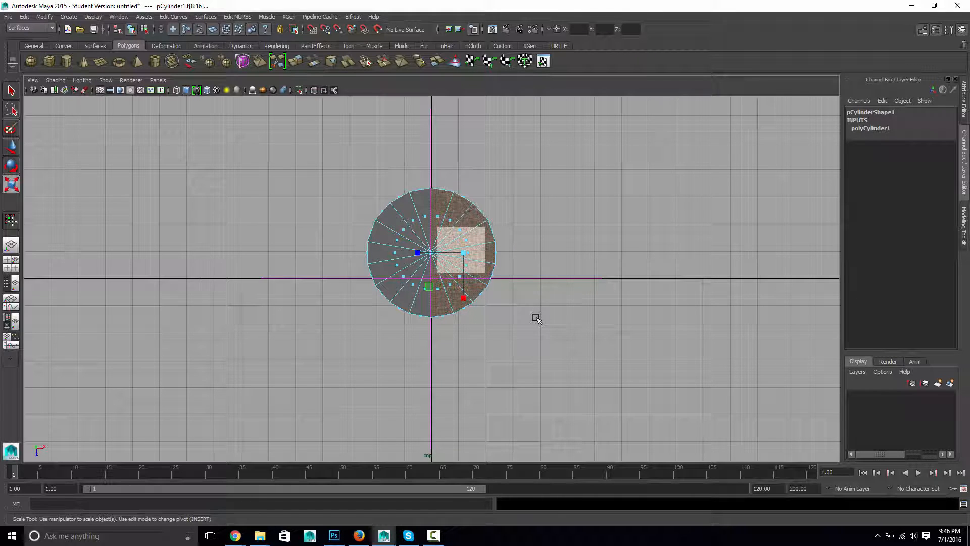
{"action": "key", "text": "Delete"}
Select the top and bottom cap faces of the remaining half cylinder and delete them
{"action": "key", "text": "space"}
{"action": "left_click_drag", "start_coordinate": [492, 235], "coordinate": [492, 213]}
{"action": "left_click_drag", "start_coordinate": [546, 258], "coordinate": [494, 280], "text": "alt"}
{"action": "key", "text": "space"}
{"action": "key", "text": "ctrl+z"}
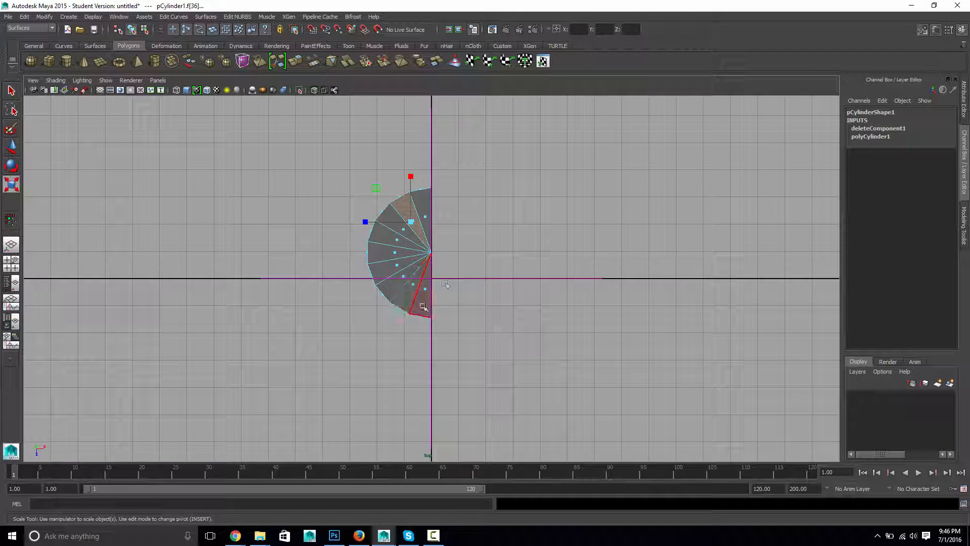
{"action": "left_click", "coordinate": [461, 243]}
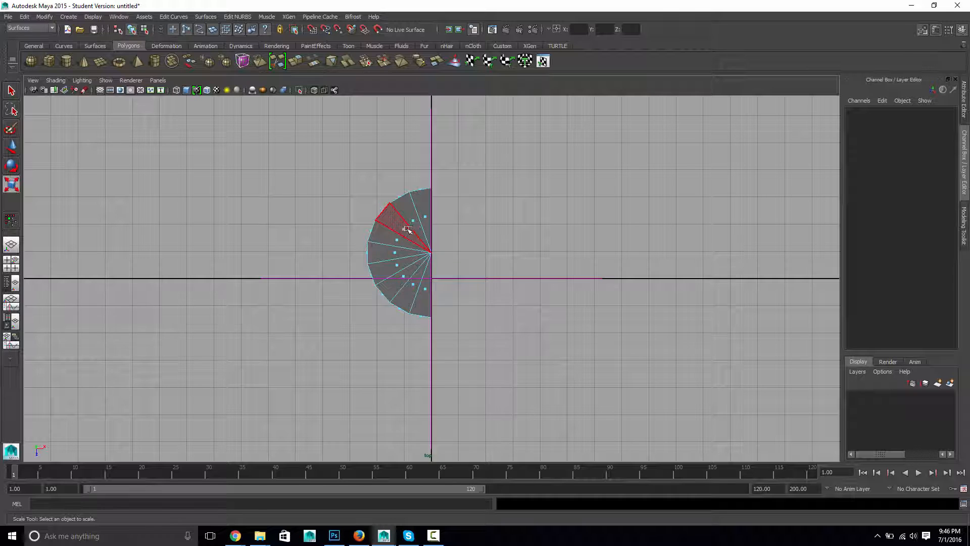
{"action": "left_click_drag", "start_coordinate": [445, 213], "coordinate": [390, 299]}
{"action": "key", "text": "space"}
{"action": "left_click_drag", "start_coordinate": [463, 261], "coordinate": [469, 237]}
{"action": "left_click_drag", "start_coordinate": [462, 312], "coordinate": [493, 213], "text": "alt"}
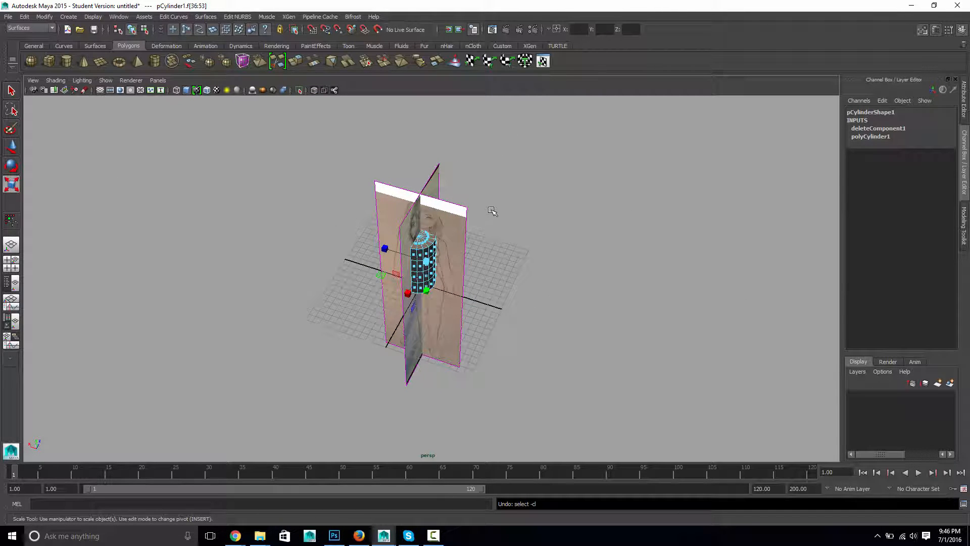
{"action": "key", "text": "Delete"}
Temporarily hide the image planes in the perspective view and examine the open half cylinder before showing the planes again
{"action": "left_click_drag", "start_coordinate": [526, 251], "coordinate": [419, 258], "text": "alt"}
{"action": "scroll", "coordinate": [418, 258], "scroll_direction": "up", "scroll_amount": 5}
{"action": "scroll", "coordinate": [419, 257], "scroll_direction": "down", "scroll_amount": 2}
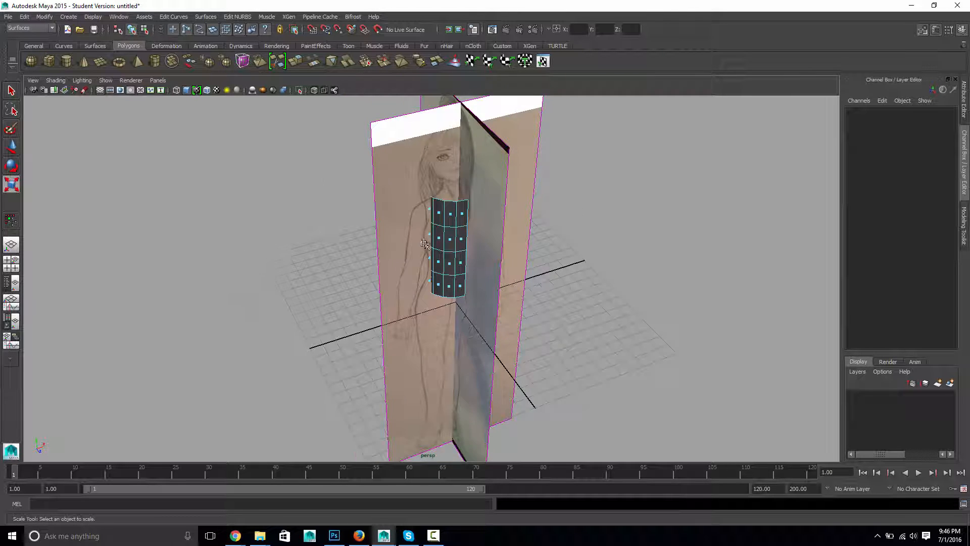
{"action": "middle_click_drag", "start_coordinate": [418, 258], "coordinate": [358, 320], "text": "alt"}
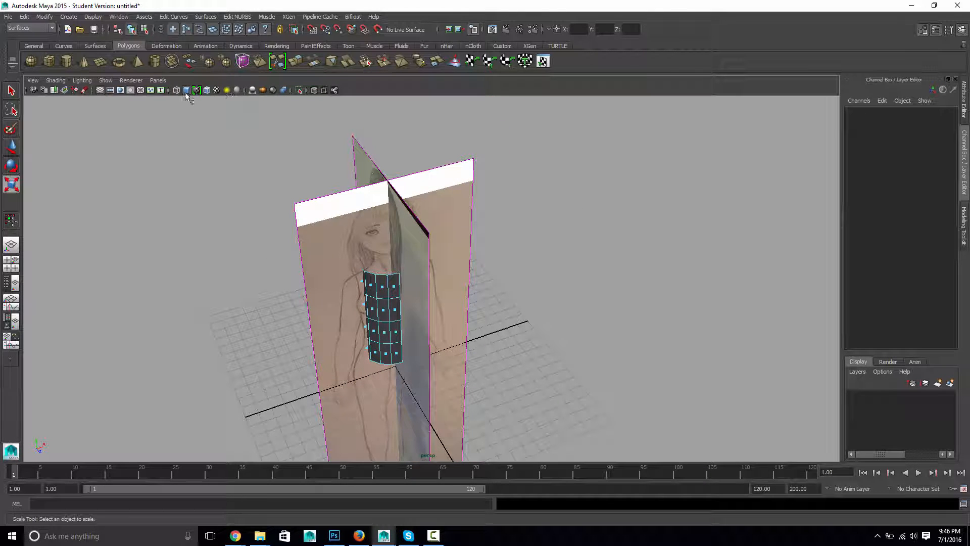
{"action": "left_click", "coordinate": [105, 81]}
{"action": "left_click", "coordinate": [130, 184]}
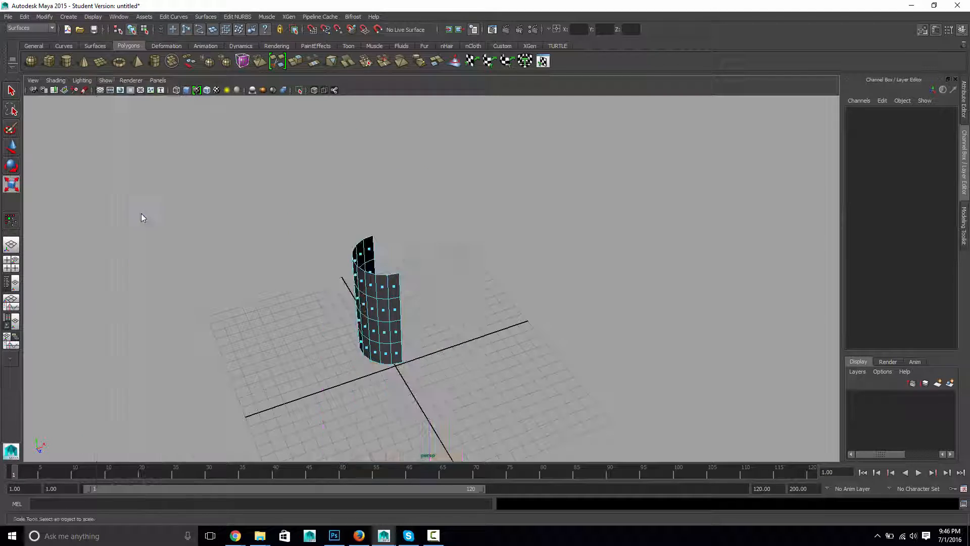
{"action": "left_click_drag", "start_coordinate": [478, 308], "coordinate": [431, 271], "text": "alt"}
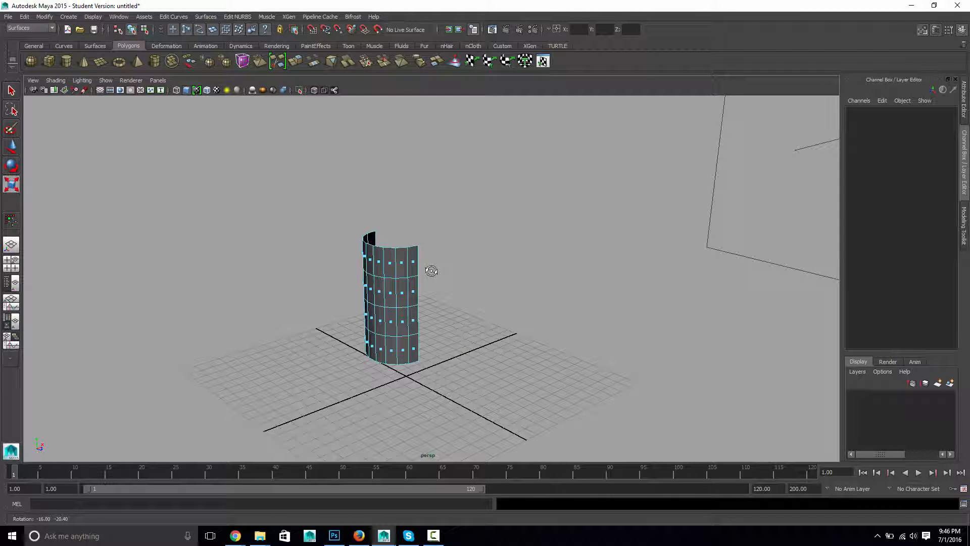
{"action": "left_click", "coordinate": [105, 81]}
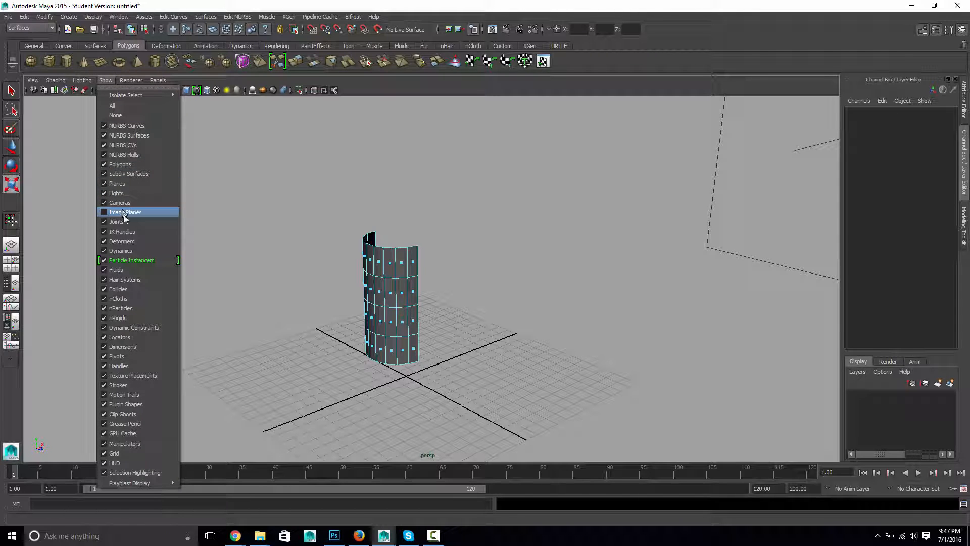
{"action": "left_click", "coordinate": [124, 215]}
Select the half cylinder as an object, display the side view in wireframe and set its Y rotation to -90 degrees
{"action": "right_click_drag", "start_coordinate": [403, 294], "coordinate": [435, 286]}
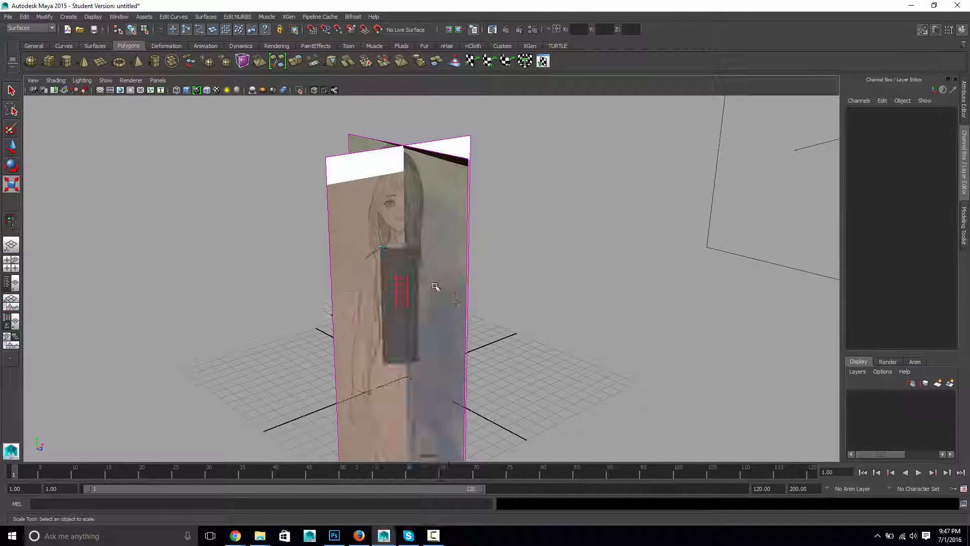
{"action": "left_click", "coordinate": [394, 286]}
{"action": "key", "text": "space"}
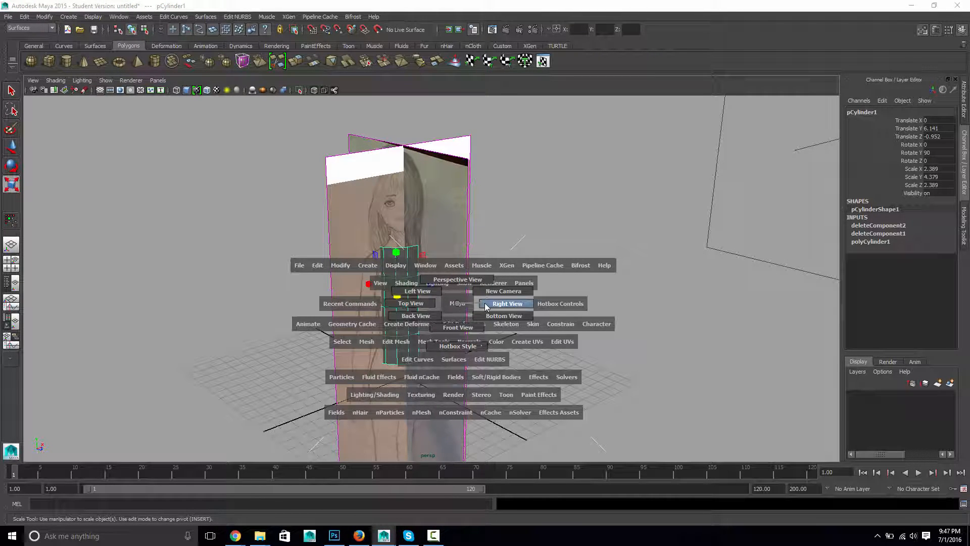
{"action": "left_click_drag", "start_coordinate": [457, 303], "coordinate": [484, 303]}
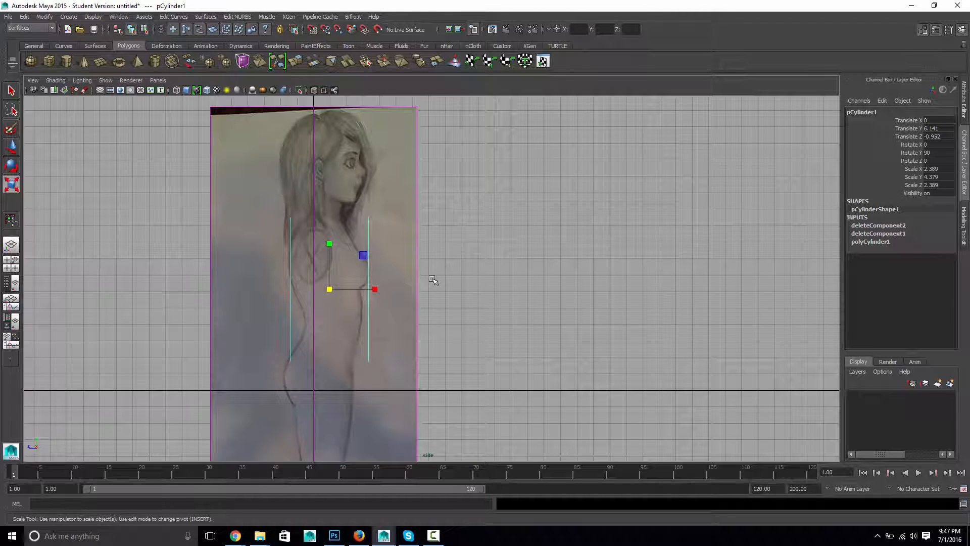
{"action": "key", "text": "4"}
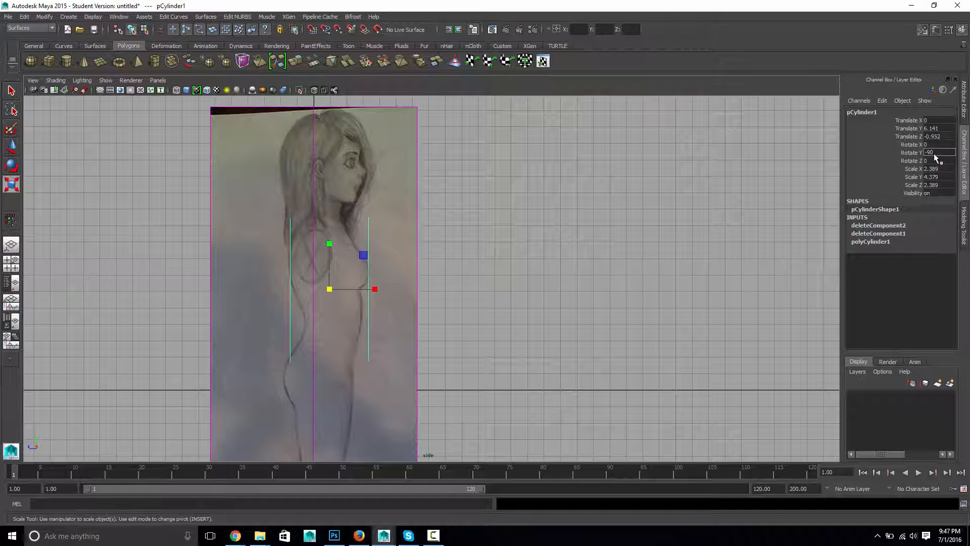
{"action": "key", "text": "Return"}
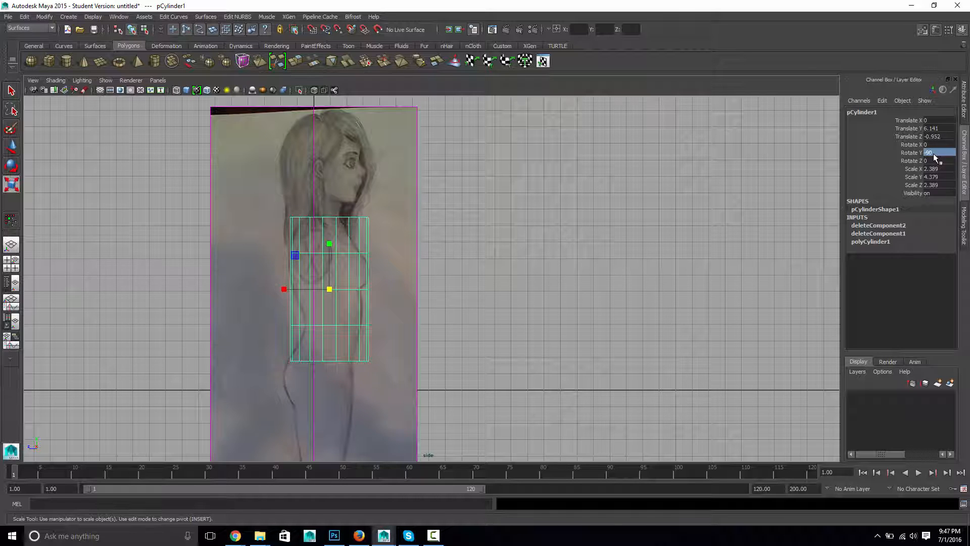
{"action": "key", "text": "5"}
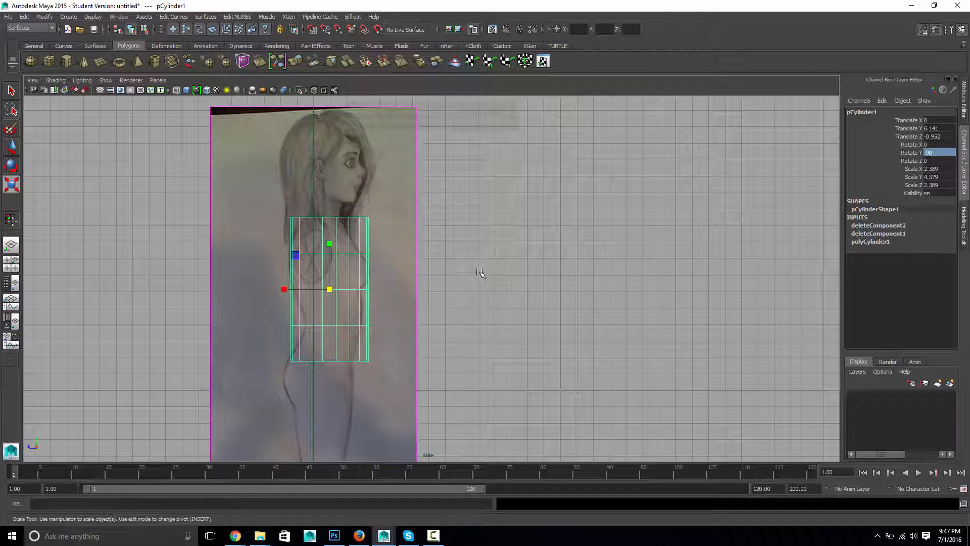
{"action": "key", "text": "4"}
{"action": "key", "text": "5"}
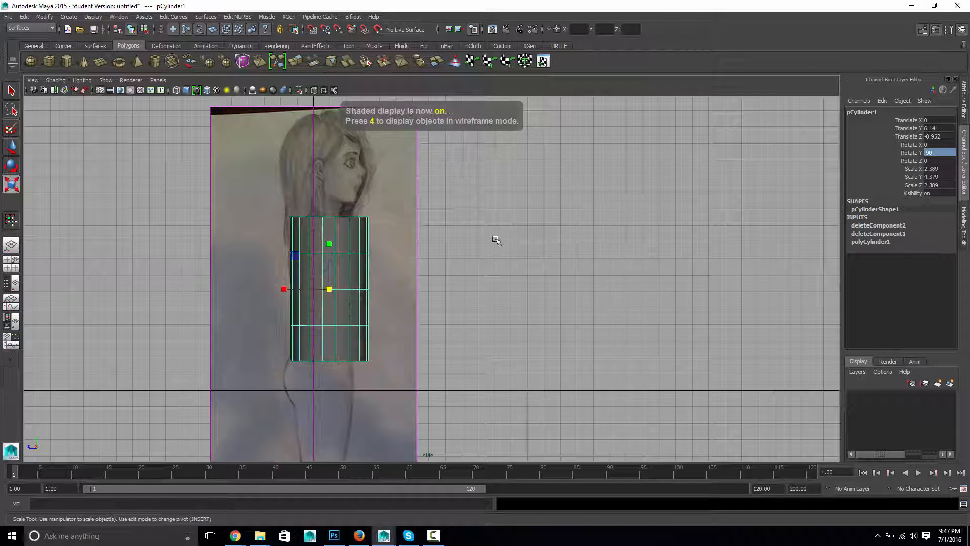
{"action": "key", "text": "4"}
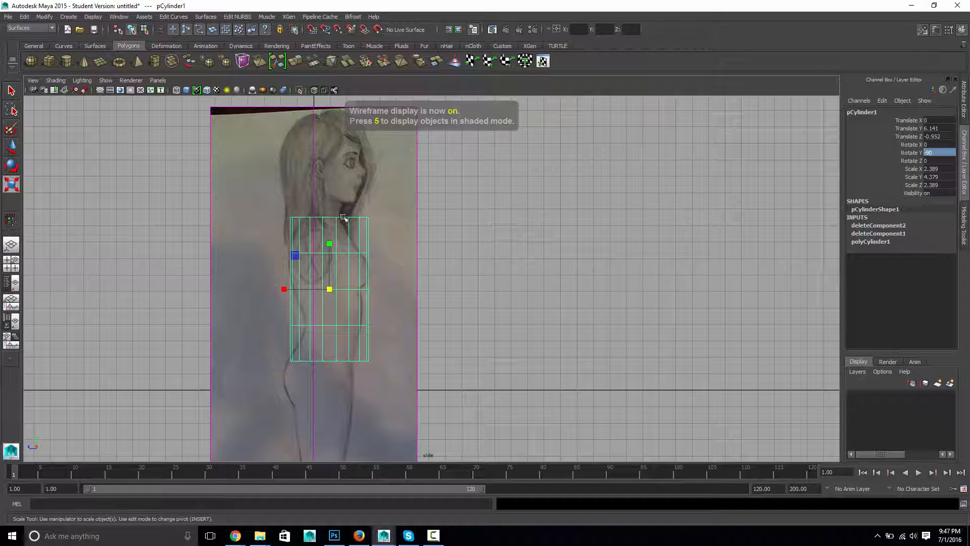
Switch the half cylinder to edge selection and select its open border edges in the side view
{"action": "scroll", "coordinate": [286, 205], "scroll_direction": "up", "scroll_amount": 3}
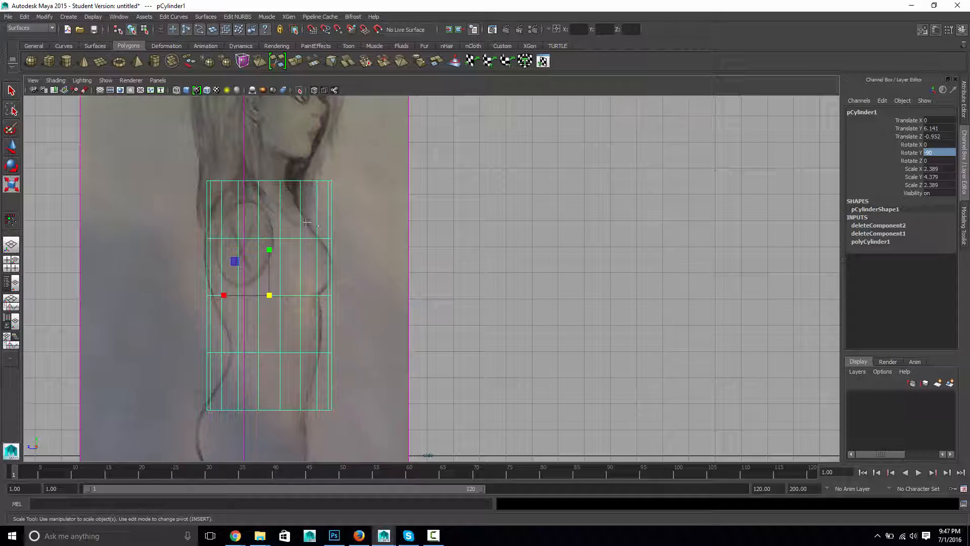
{"action": "middle_click_drag", "start_coordinate": [286, 205], "coordinate": [404, 282], "text": "alt"}
{"action": "right_click_drag", "start_coordinate": [387, 270], "coordinate": [384, 248]}
{"action": "double_click", "coordinate": [391, 272]}
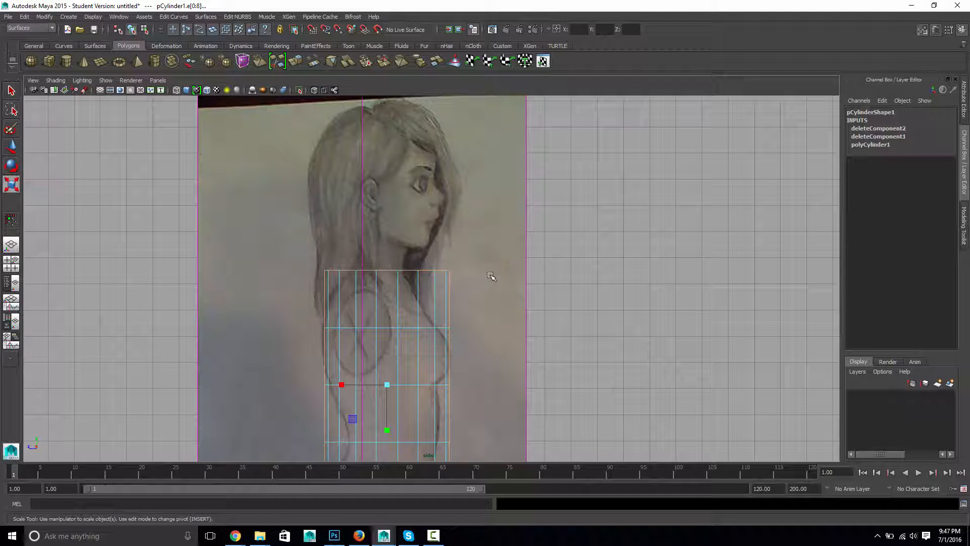
{"action": "key", "text": "space"}
{"action": "left_click_drag", "start_coordinate": [520, 281], "coordinate": [520, 263]}
{"action": "mouse_move", "coordinate": [522, 299]}
{"action": "left_mouse_down", "text": "alt"}
{"action": "mouse_move", "coordinate": [435, 301]}
{"action": "mouse_move", "coordinate": [393, 318]}
{"action": "mouse_move", "coordinate": [516, 302]}
{"action": "left_mouse_up", "text": "alt"}
{"action": "key", "text": "space"}
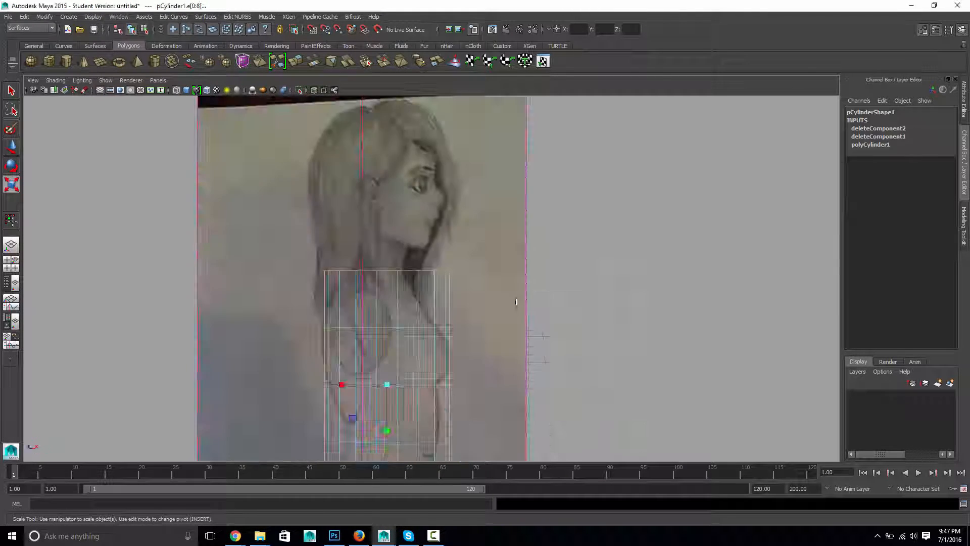
{"action": "middle_click_drag", "start_coordinate": [495, 320], "coordinate": [489, 259], "text": "alt"}
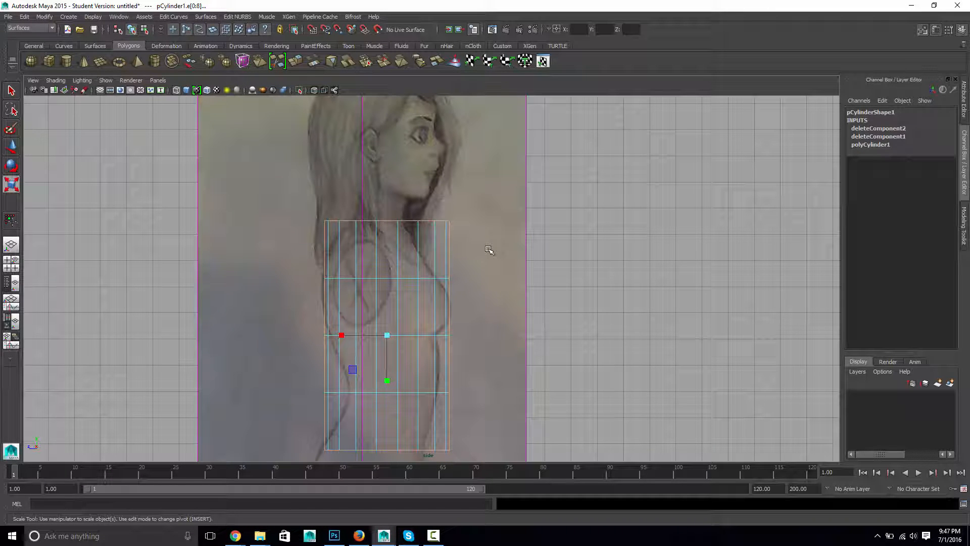
Keep only the top edge row selected, scale it narrower in depth and shift it onto the base of the neck
{"action": "left_click_drag", "start_coordinate": [490, 250], "coordinate": [378, 342]}
{"action": "left_click_drag", "start_coordinate": [275, 464], "coordinate": [249, 477], "text": "ctrl"}
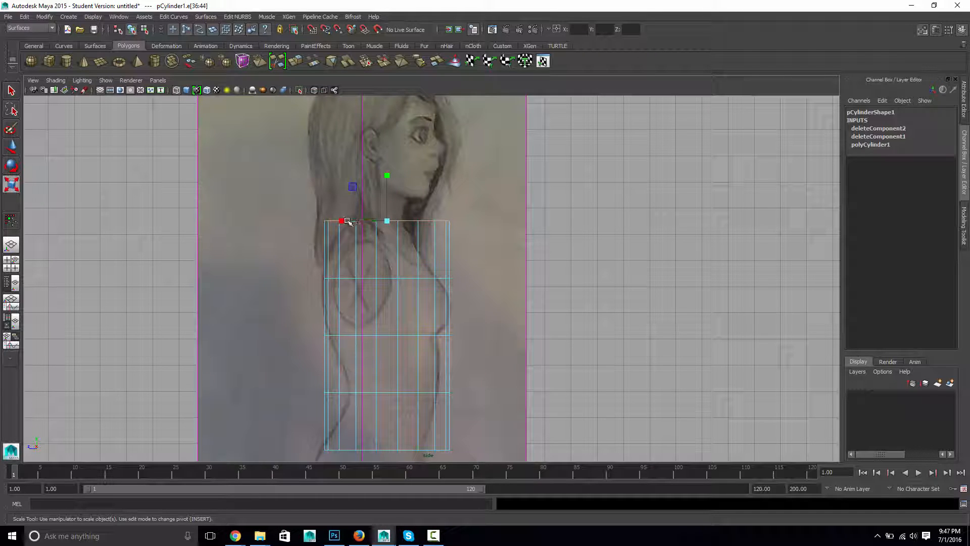
{"action": "mouse_move", "coordinate": [342, 221]}
{"action": "left_mouse_down"}
{"action": "mouse_move", "coordinate": [370, 224]}
{"action": "mouse_move", "coordinate": [340, 223]}
{"action": "left_mouse_up"}
{"action": "key", "text": "w"}
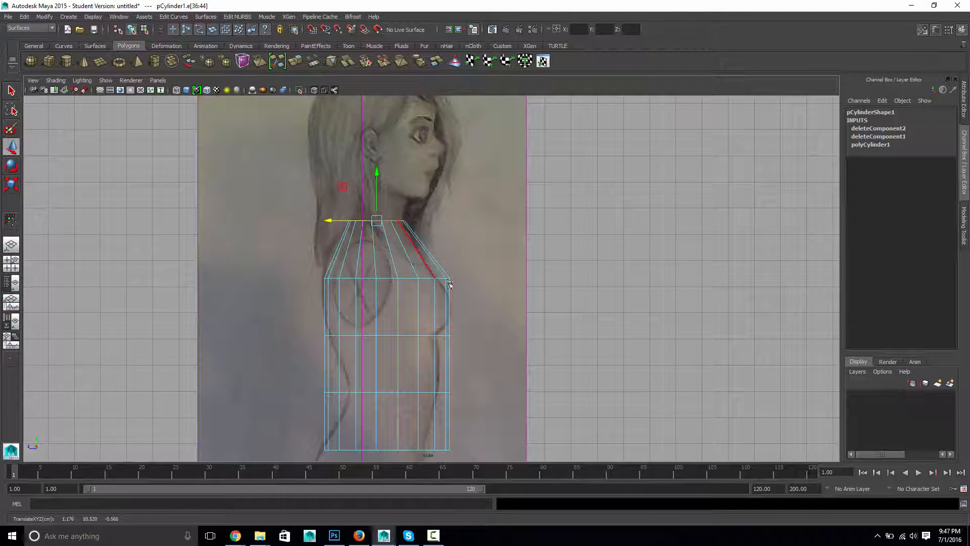
Scale the second and third edge rows in depth to about 0.95 and 0.85 to follow the chest and back outline
{"action": "double_click", "coordinate": [413, 279]}
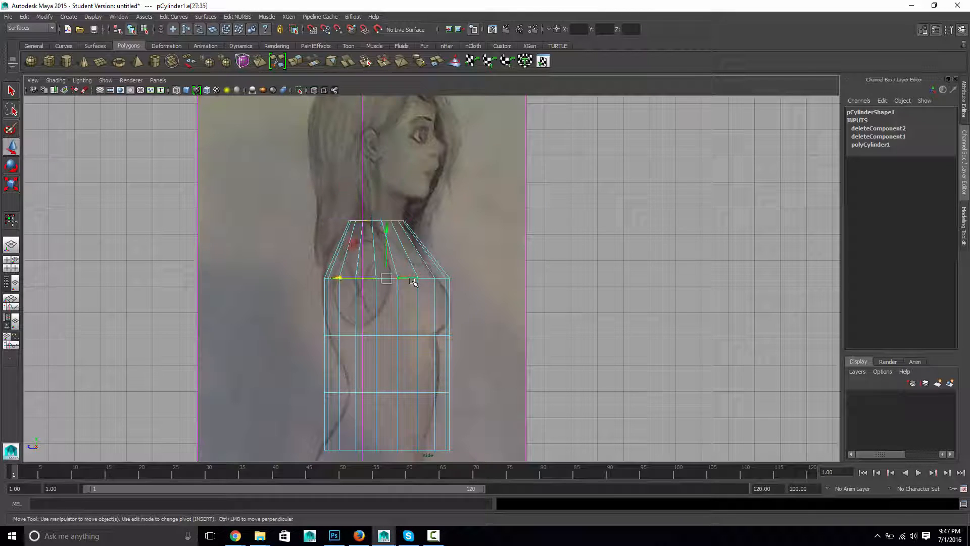
{"action": "left_click_drag", "start_coordinate": [352, 279], "coordinate": [341, 279]}
{"action": "key", "text": "r"}
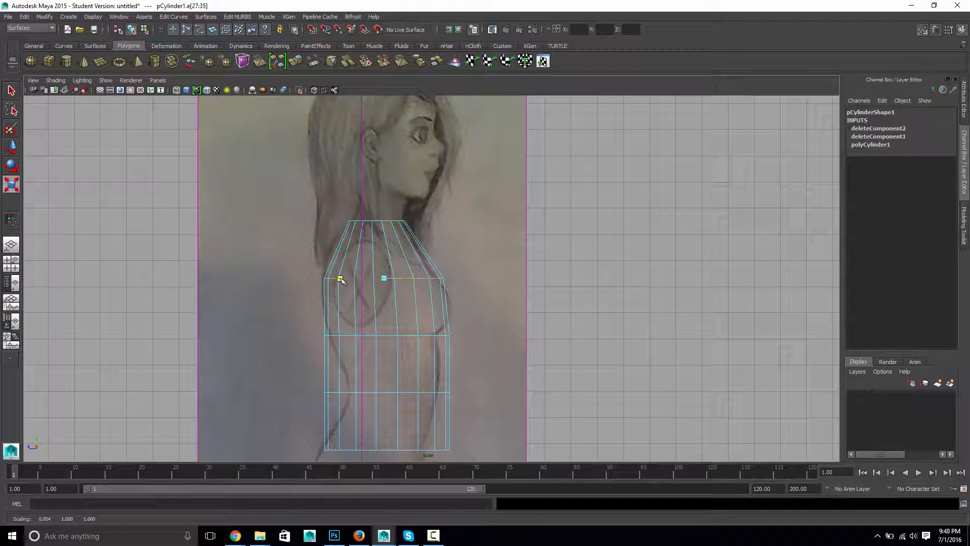
{"action": "double_click", "coordinate": [342, 334]}
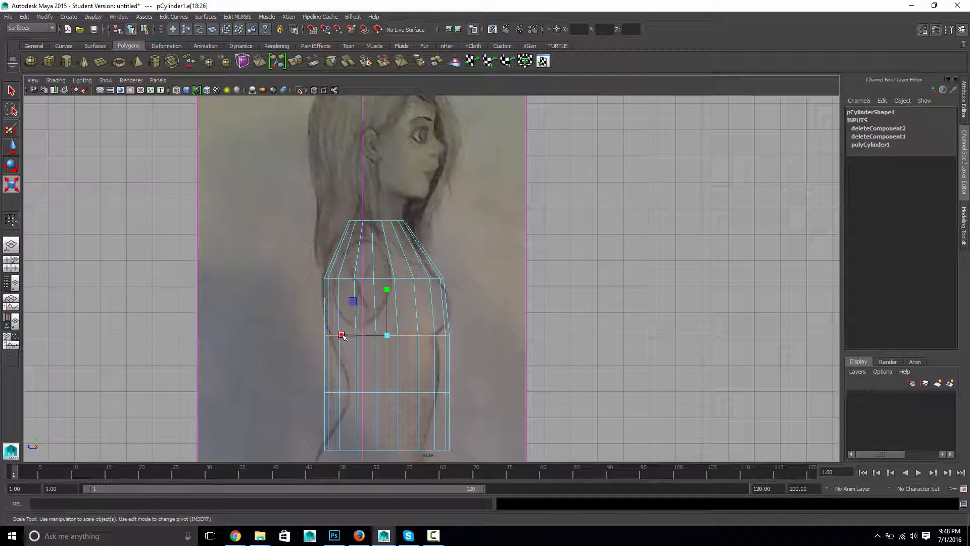
{"action": "left_click_drag", "start_coordinate": [341, 335], "coordinate": [348, 335]}
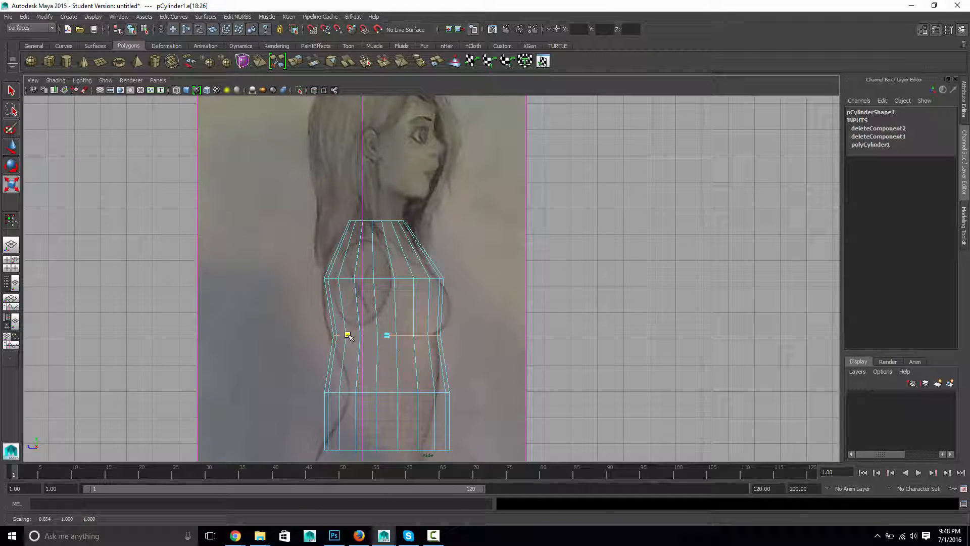
Narrow the fourth edge row in depth and shift it forward to match the drawn waist
{"action": "double_click", "coordinate": [354, 392]}
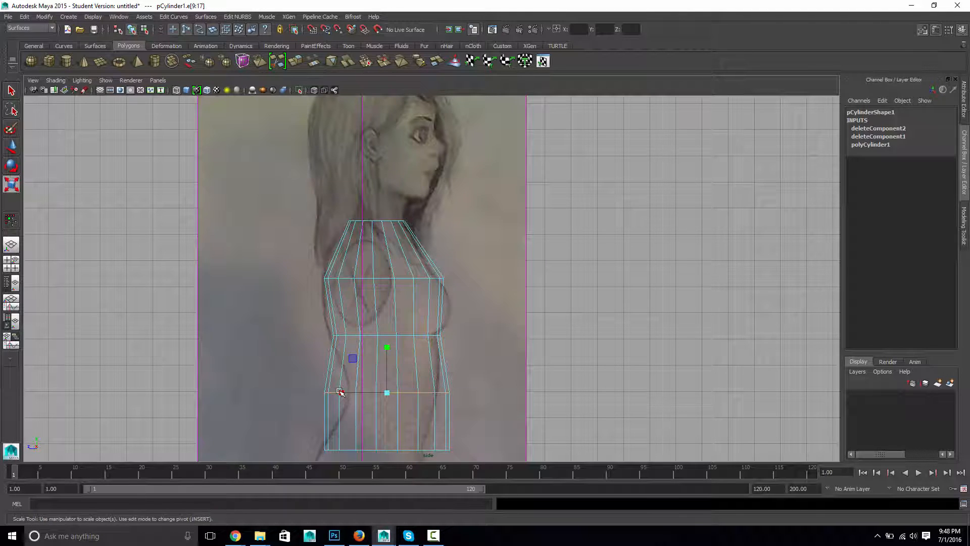
{"action": "left_click_drag", "start_coordinate": [339, 393], "coordinate": [353, 415]}
{"action": "key", "text": "w"}
{"action": "key", "text": "r"}
Select the bottom edge row, adjust its depth scale and shift it back to follow the hip outline
{"action": "double_click", "coordinate": [347, 449]}
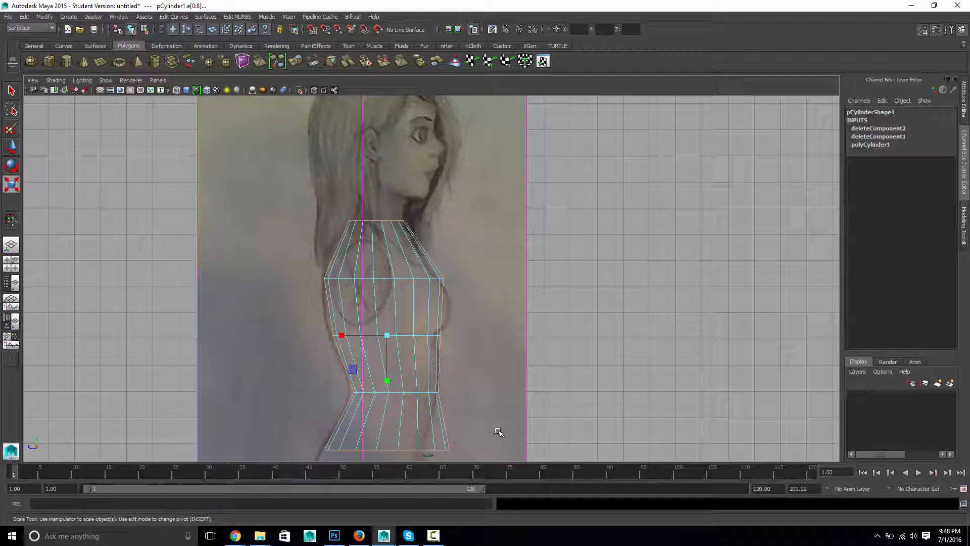
{"action": "double_click", "coordinate": [341, 450]}
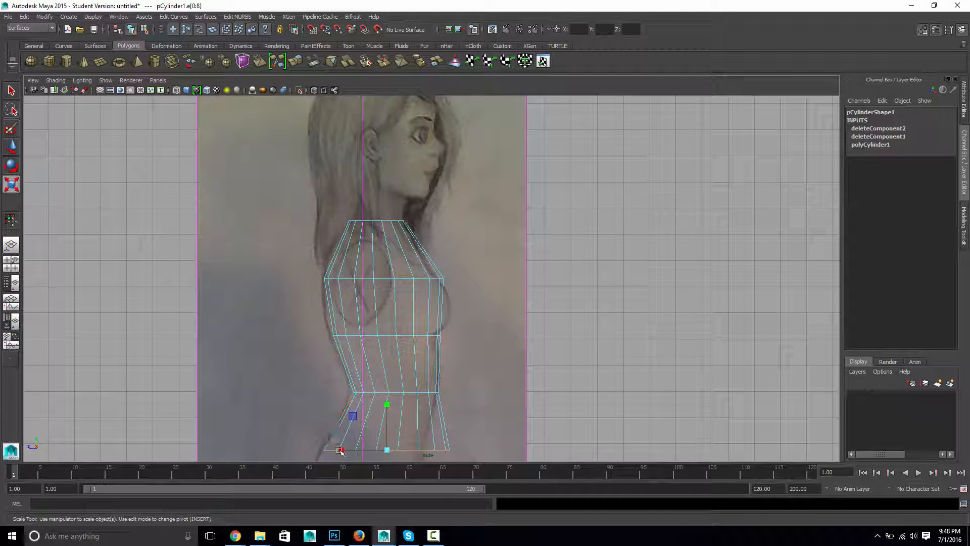
{"action": "left_click_drag", "start_coordinate": [340, 450], "coordinate": [328, 450]}
{"action": "key", "text": "w"}
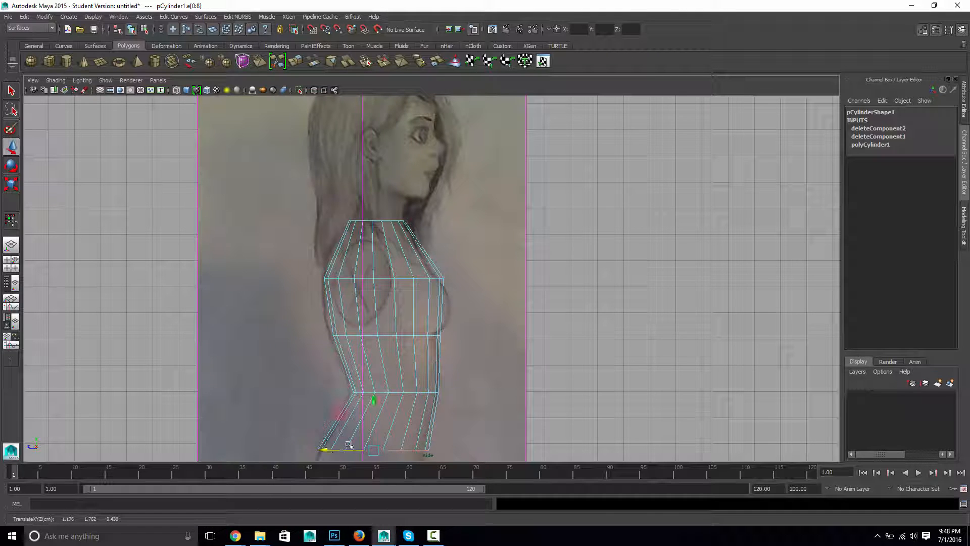
Check the torso mesh against the front drawing, select the front image plane in the perspective view and open its attributes
{"action": "key", "text": "space"}
{"action": "left_click_drag", "start_coordinate": [517, 340], "coordinate": [323, 289]}
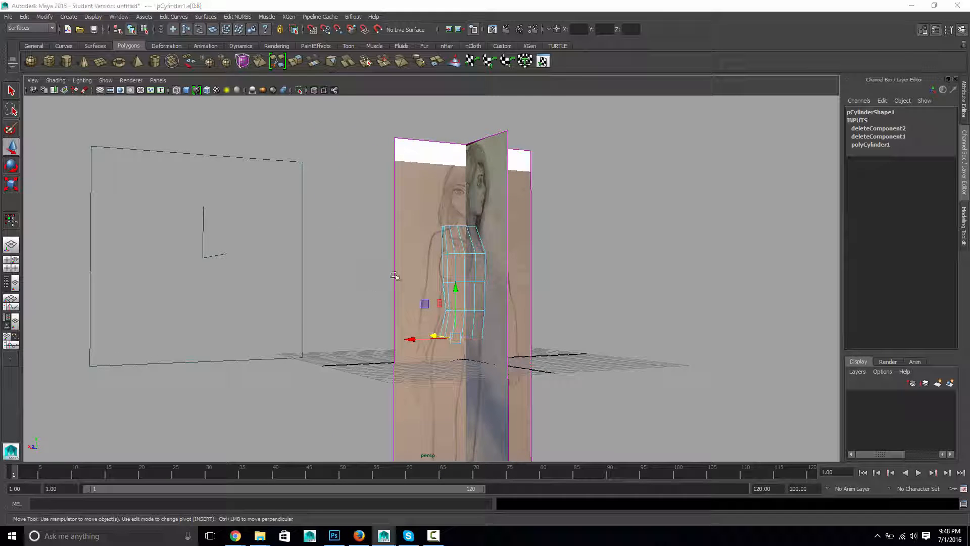
{"action": "key", "text": "space"}
{"action": "left_click_drag", "start_coordinate": [395, 276], "coordinate": [395, 308]}
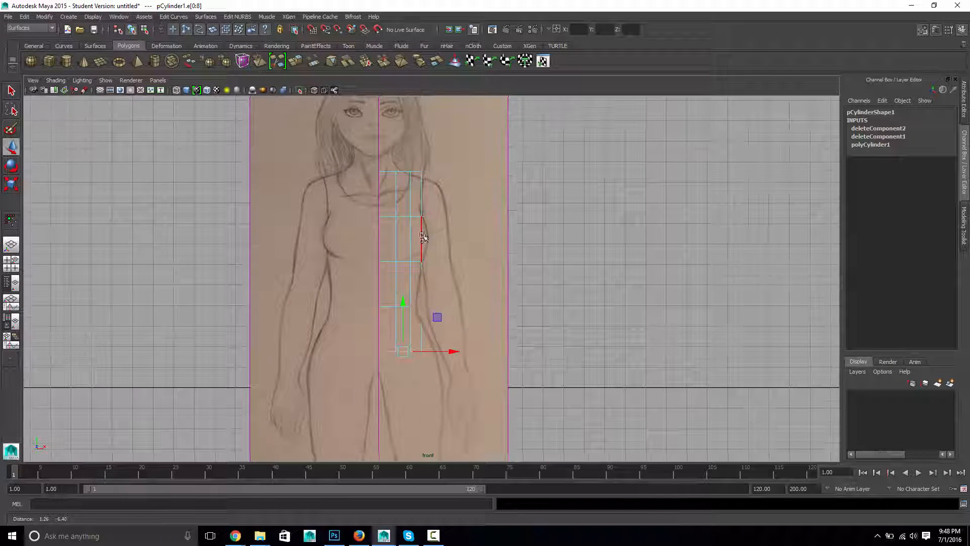
{"action": "middle_click_drag", "start_coordinate": [424, 237], "coordinate": [410, 243], "text": "alt"}
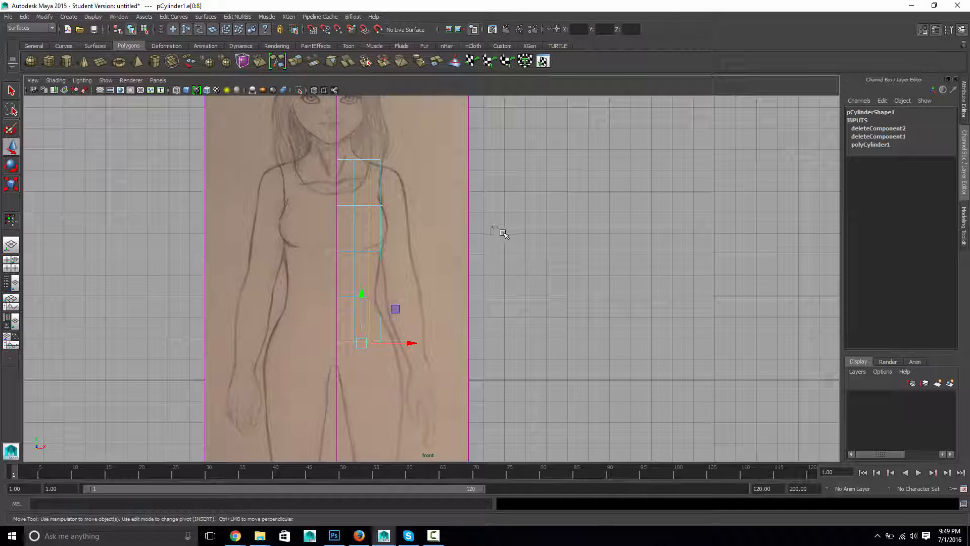
{"action": "key", "text": "space"}
{"action": "left_click_drag", "start_coordinate": [502, 233], "coordinate": [507, 204]}
{"action": "left_click_drag", "start_coordinate": [462, 144], "coordinate": [440, 176], "text": "alt"}
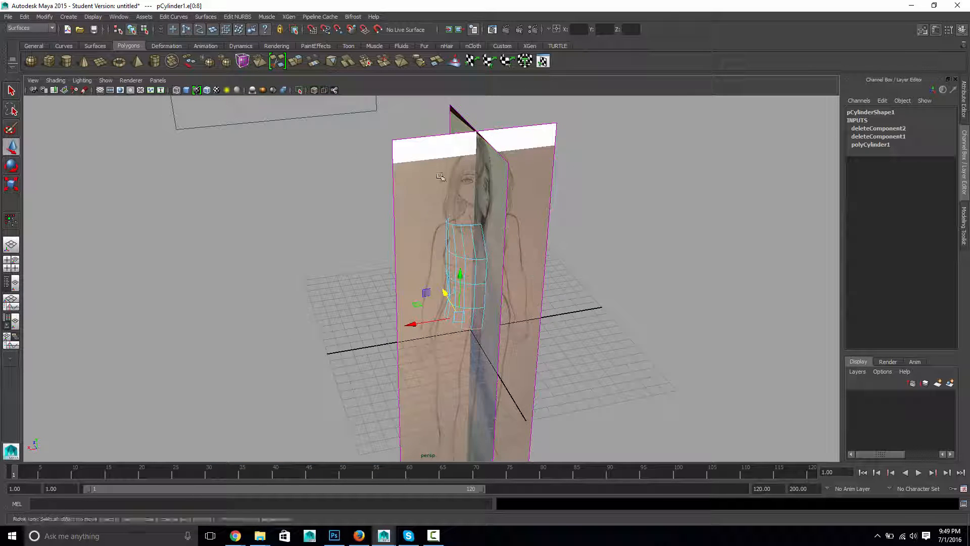
{"action": "left_click", "coordinate": [401, 147]}
{"action": "key", "text": "ctrl+a"}
{"action": "left_click", "coordinate": [395, 154]}
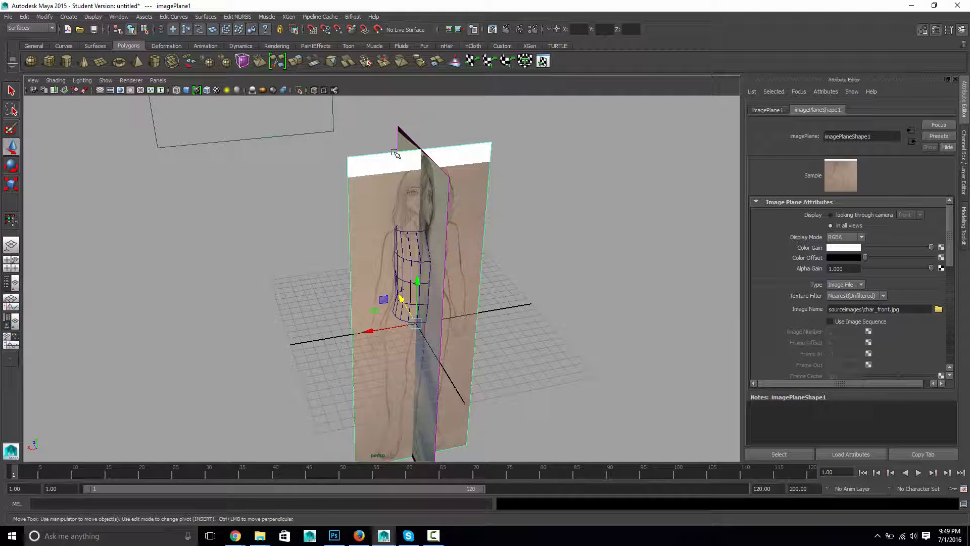
Try to shift the front image plane in depth and check the mesh in the front view
{"action": "left_click_drag", "start_coordinate": [516, 218], "coordinate": [541, 218], "text": "alt"}
{"action": "left_click_drag", "start_coordinate": [383, 301], "coordinate": [365, 286]}
{"action": "key", "text": "space"}
{"action": "left_click_drag", "start_coordinate": [476, 268], "coordinate": [475, 299]}
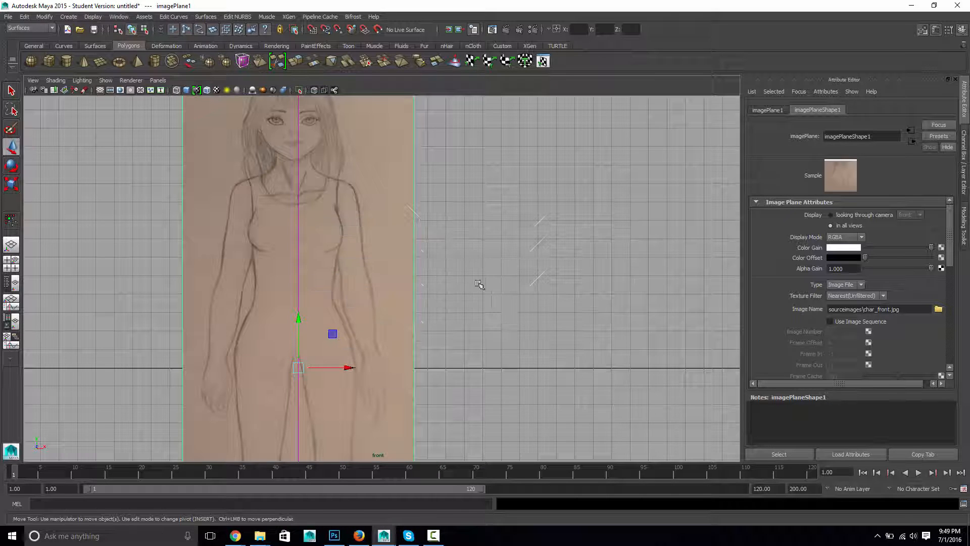
Move the front image plane along Z to the far side of the torso mesh so the mesh shows in the front view
{"action": "key", "text": "space"}
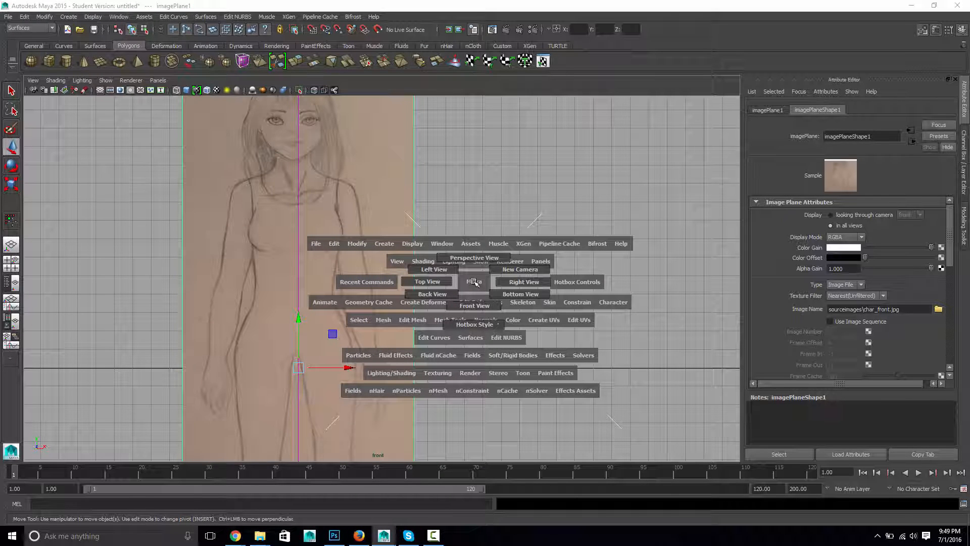
{"action": "key", "text": "space"}
{"action": "left_click_drag", "start_coordinate": [474, 281], "coordinate": [425, 303]}
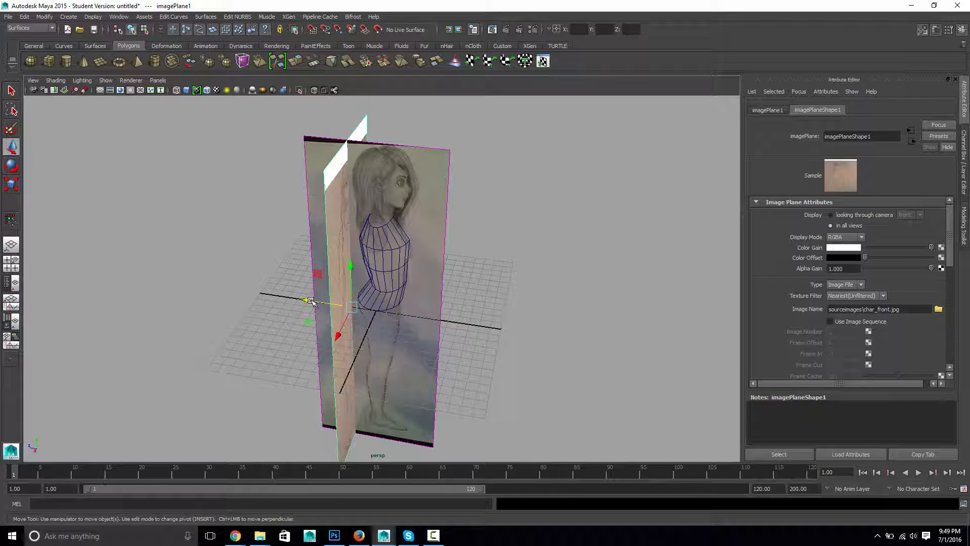
{"action": "left_click_drag", "start_coordinate": [310, 301], "coordinate": [519, 315]}
{"action": "key", "text": "space"}
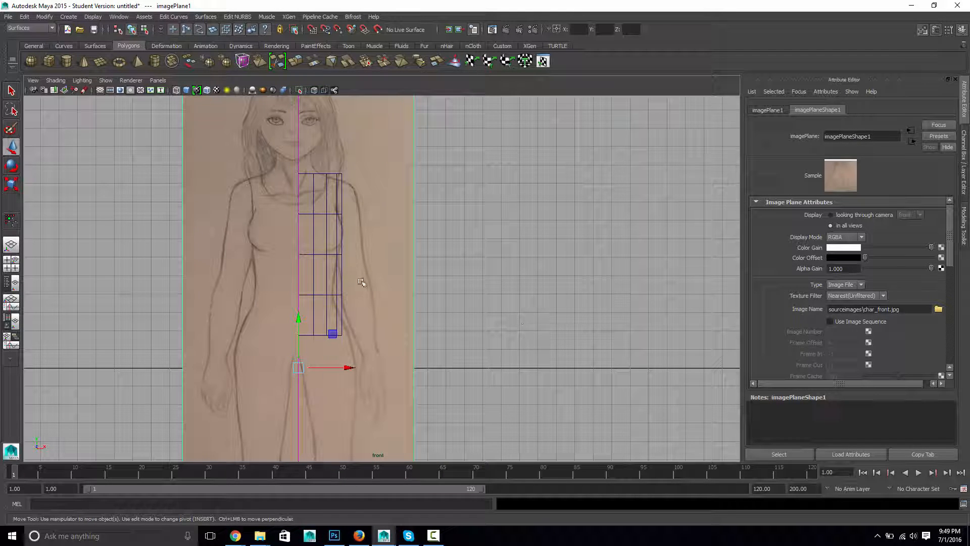
Select the half cylinder in the front view, switch it to vertex selection and pick the outer top corner vertex
{"action": "left_click", "coordinate": [333, 218]}
{"action": "left_click", "coordinate": [332, 213]}
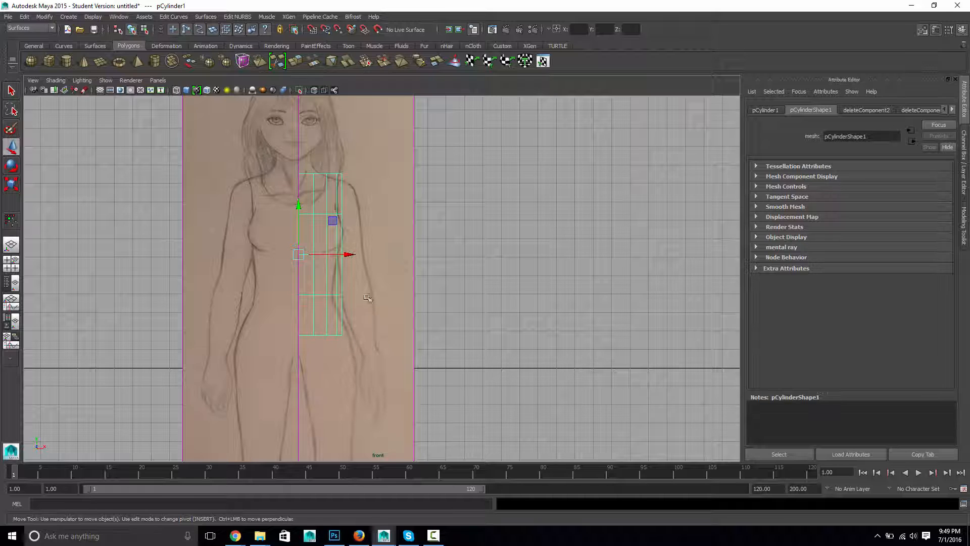
{"action": "left_click", "coordinate": [355, 186]}
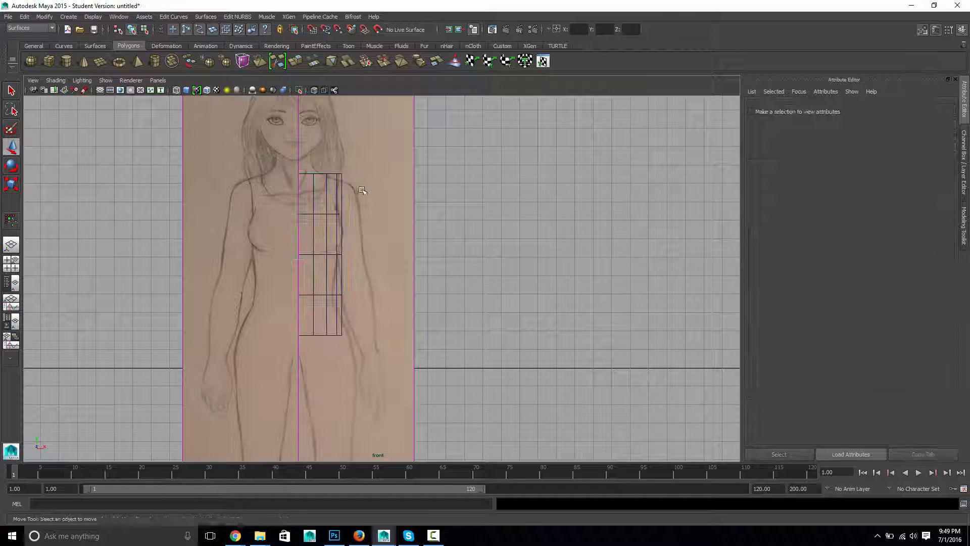
{"action": "left_click", "coordinate": [336, 175]}
{"action": "right_click", "coordinate": [339, 175]}
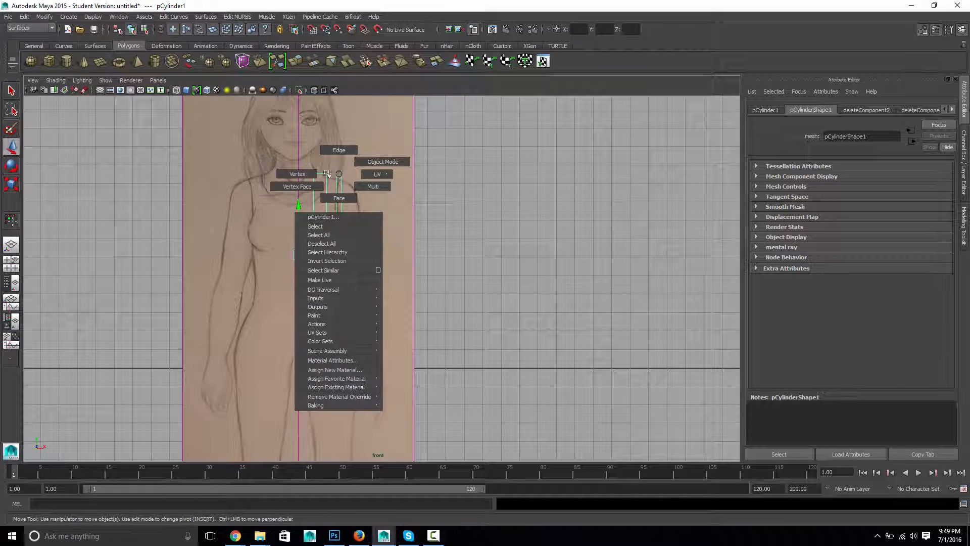
{"action": "right_click_drag", "start_coordinate": [327, 173], "coordinate": [308, 173]}
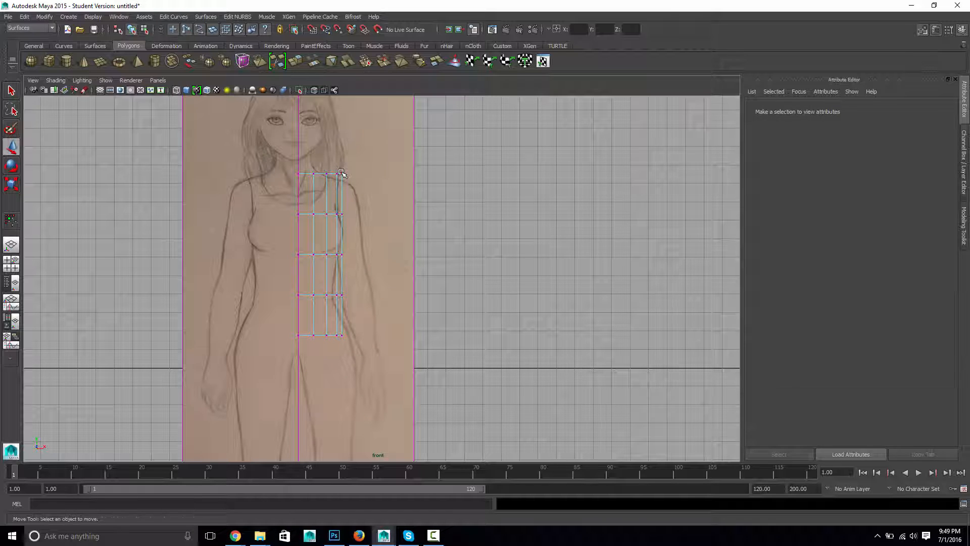
{"action": "left_click", "coordinate": [341, 173]}
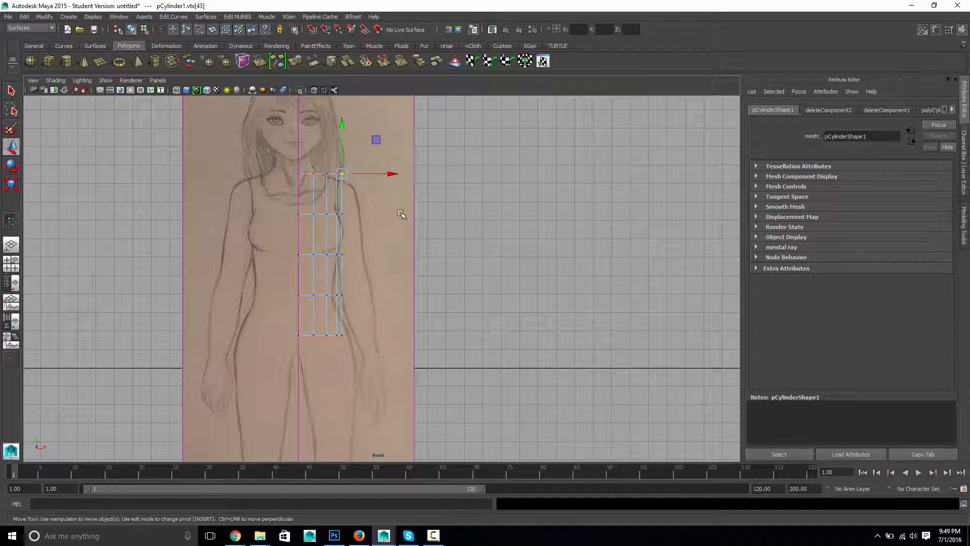
Turn on soft selection, test it by pulling the shoulder corner vertex outward along X and undo the pull
{"action": "key", "text": "b"}
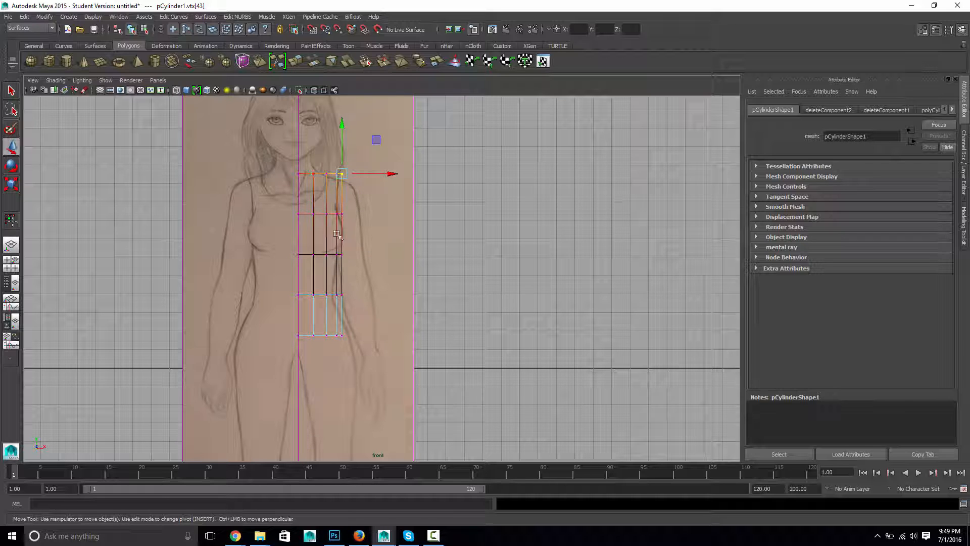
{"action": "left_click_drag", "start_coordinate": [392, 174], "coordinate": [474, 175]}
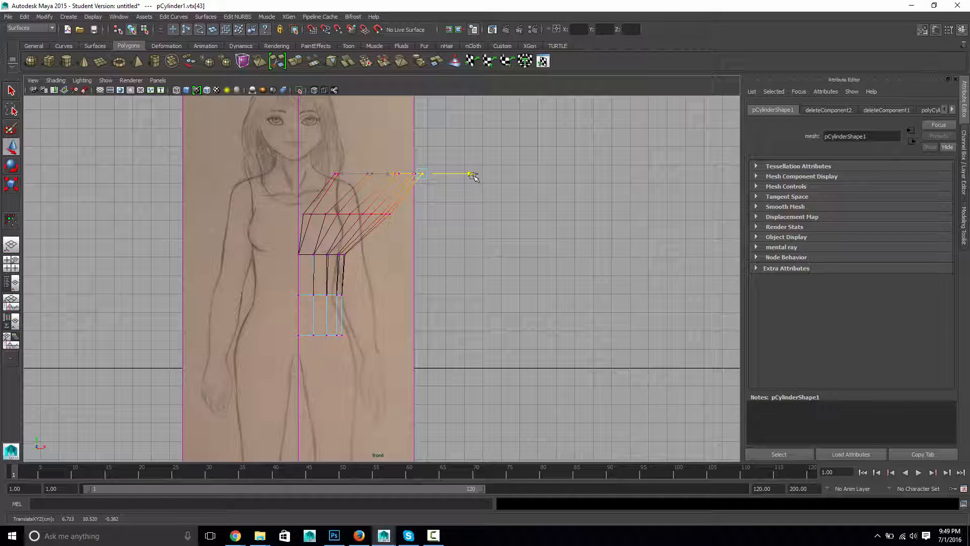
{"action": "key", "text": "ctrl+z"}
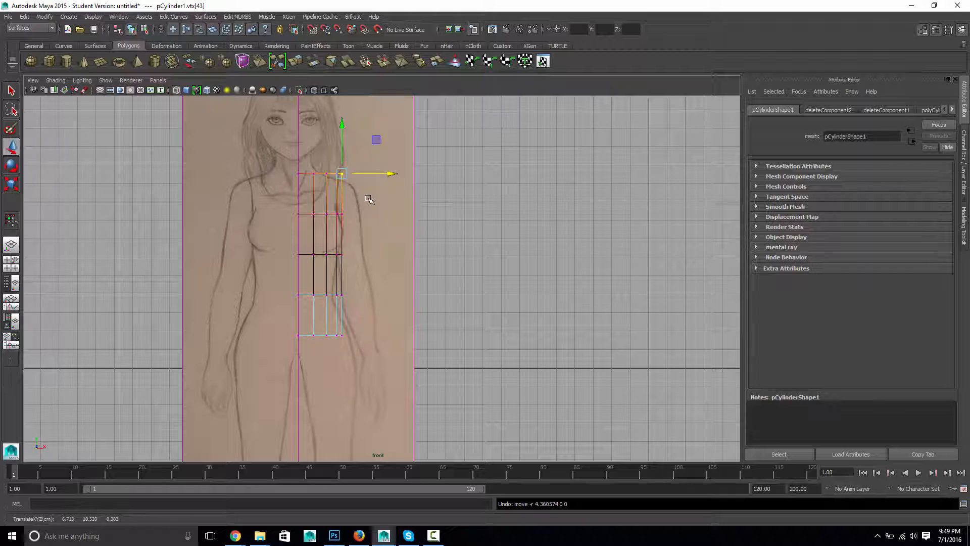
Reduce the soft selection radius so the falloff around the corner vertex covers only the top section of the mesh
{"action": "key", "text": "b"}
{"action": "left_click_drag", "start_coordinate": [360, 186], "coordinate": [304, 183]}
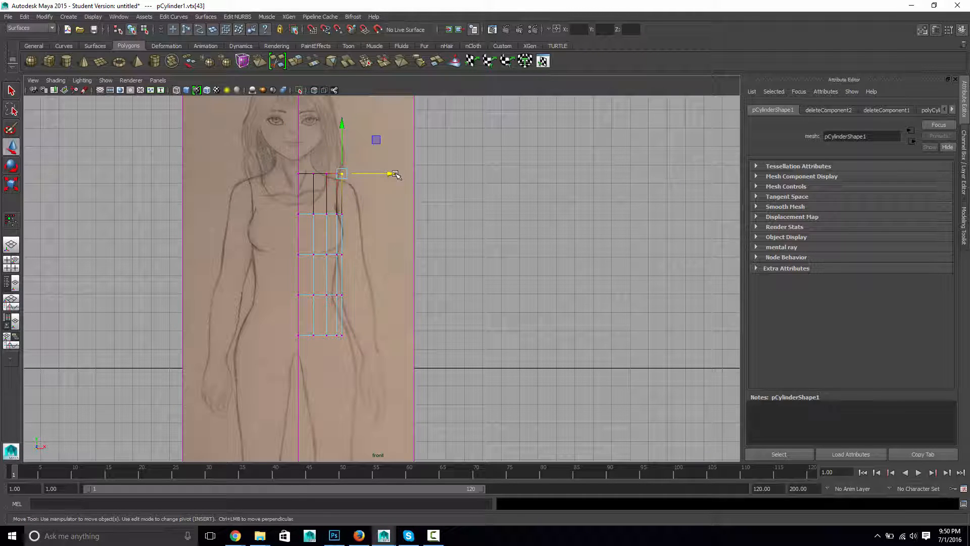
Move the outer vertices of the torso's top two rows inward along X with soft selection to follow the front drawing
{"action": "left_click_drag", "start_coordinate": [396, 174], "coordinate": [382, 175]}
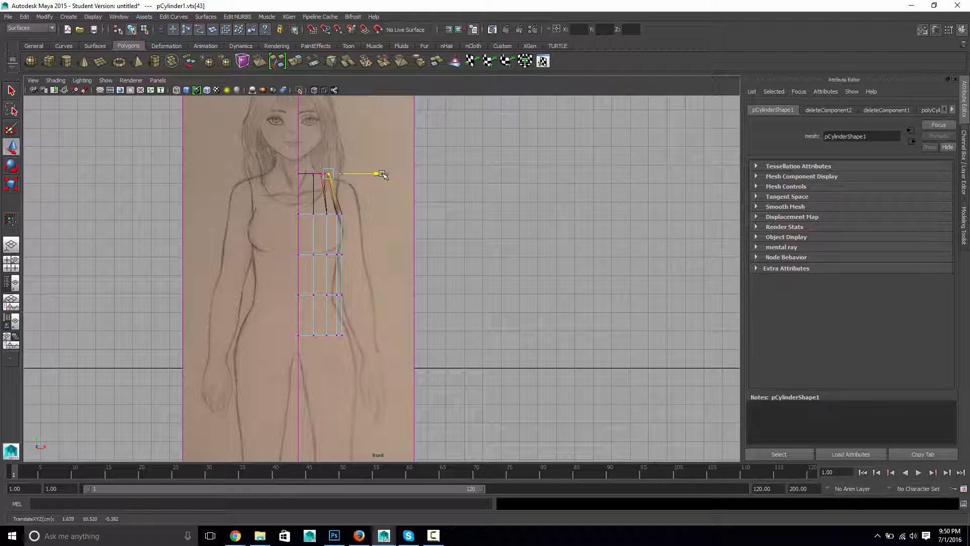
{"action": "left_click", "coordinate": [342, 213]}
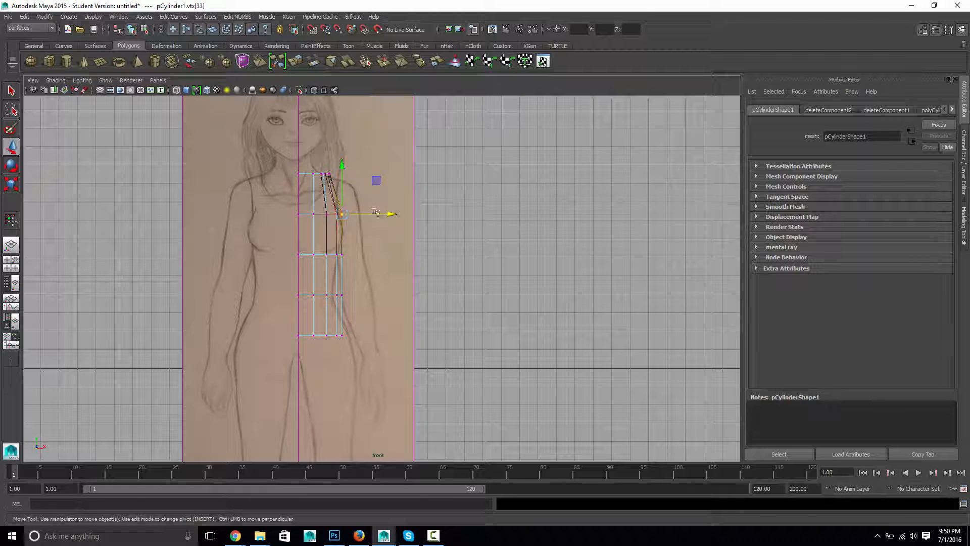
{"action": "left_click_drag", "start_coordinate": [398, 214], "coordinate": [390, 215]}
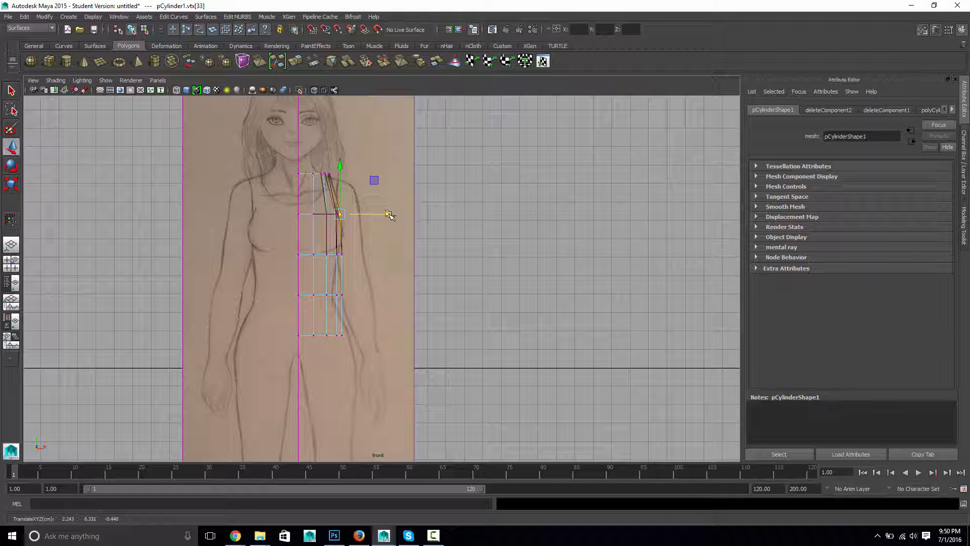
{"action": "left_click", "coordinate": [342, 255]}
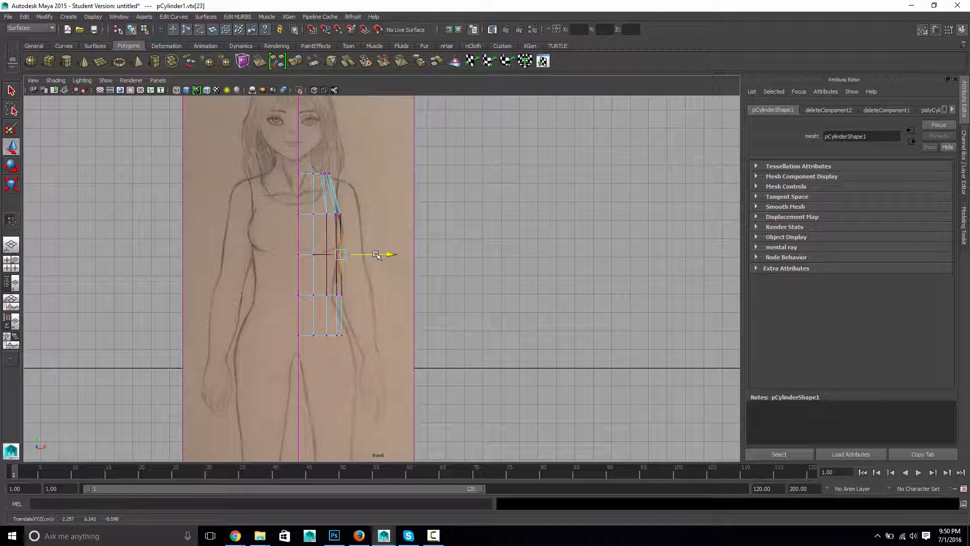
Move the outer waist vertex inward and the outer bottom hip vertex outward along X to match the front drawing's silhouette
{"action": "left_click", "coordinate": [342, 295]}
{"action": "left_click_drag", "start_coordinate": [372, 297], "coordinate": [363, 295]}
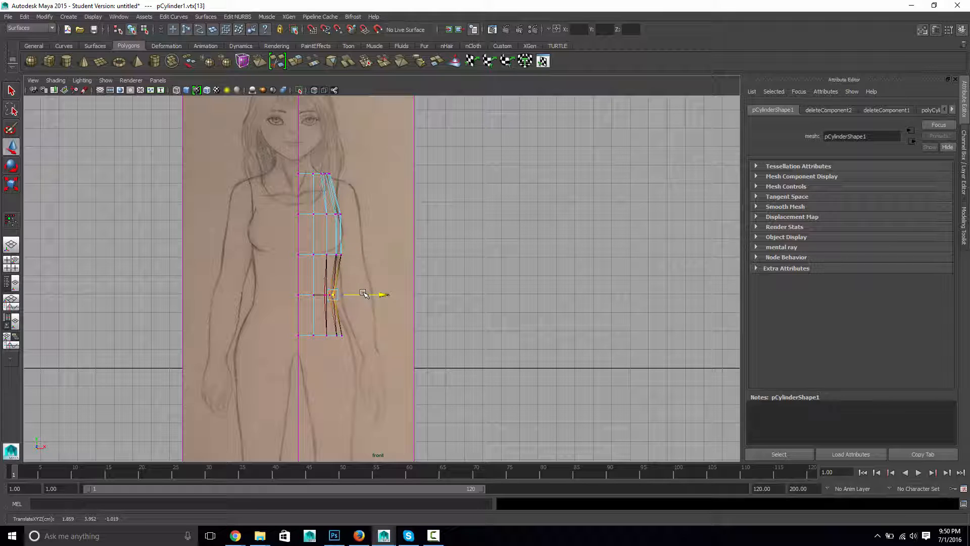
{"action": "left_click", "coordinate": [342, 335]}
{"action": "left_click_drag", "start_coordinate": [371, 335], "coordinate": [380, 335]}
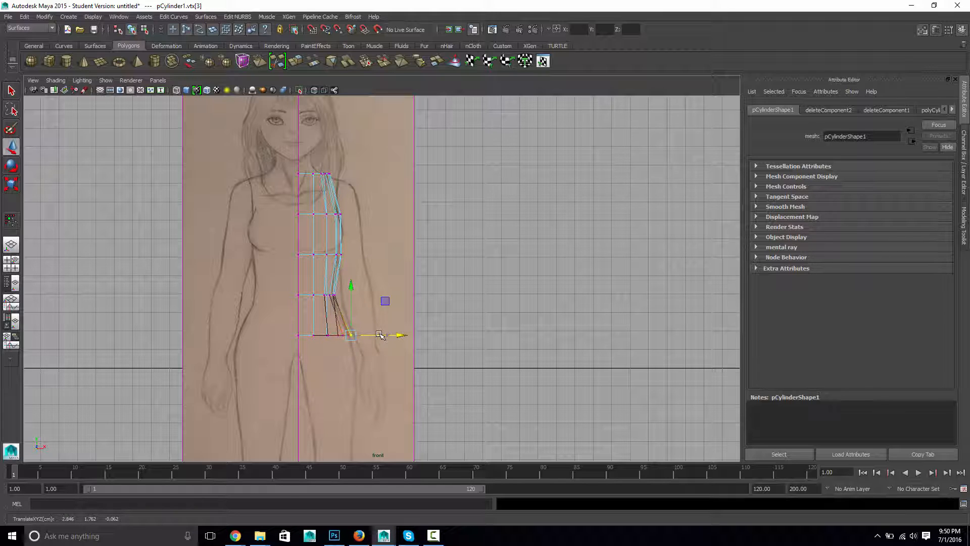
Display the torso shaded in the perspective view with image planes hidden, and return the mesh to object mode
{"action": "key", "text": "space"}
{"action": "left_click_drag", "start_coordinate": [400, 277], "coordinate": [405, 246]}
{"action": "left_click_drag", "start_coordinate": [492, 264], "coordinate": [474, 253], "text": "alt"}
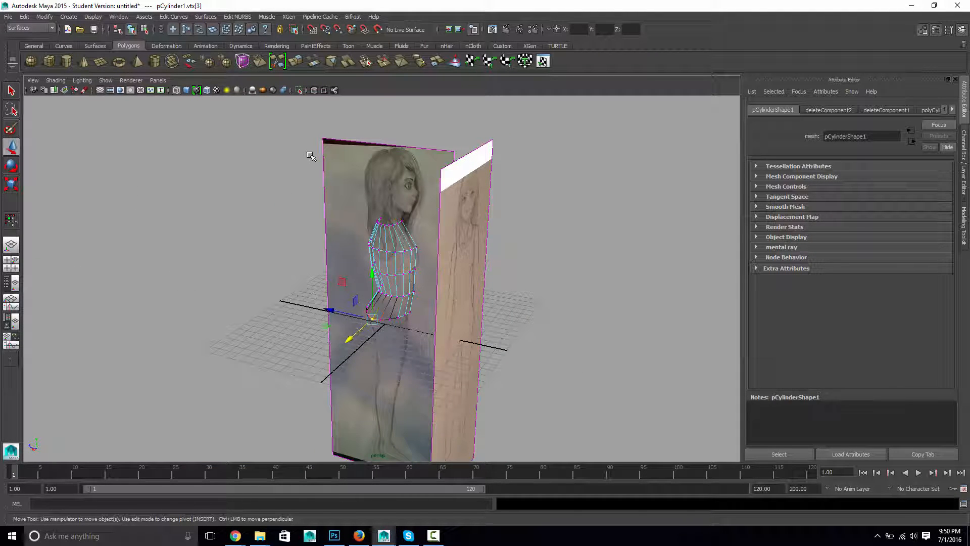
{"action": "key", "text": "5"}
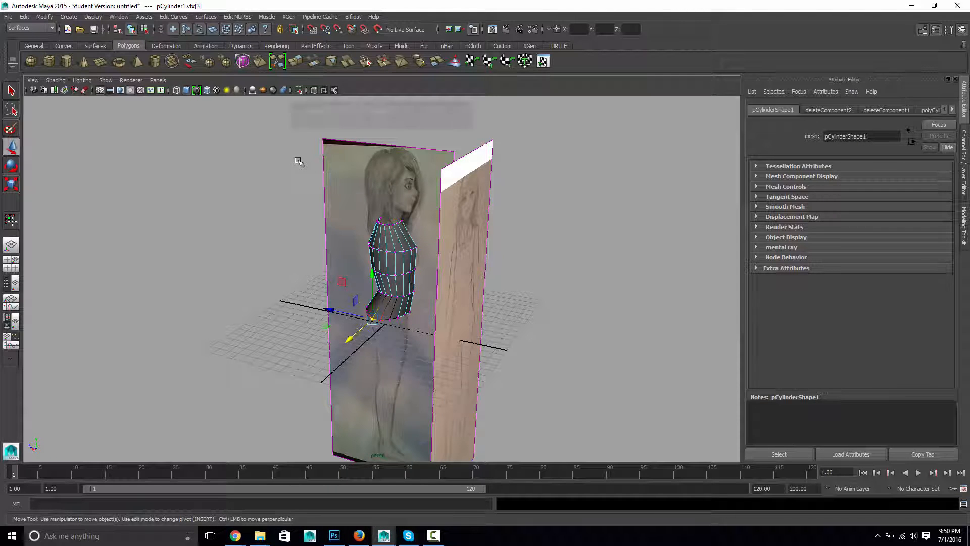
{"action": "left_click", "coordinate": [106, 81]}
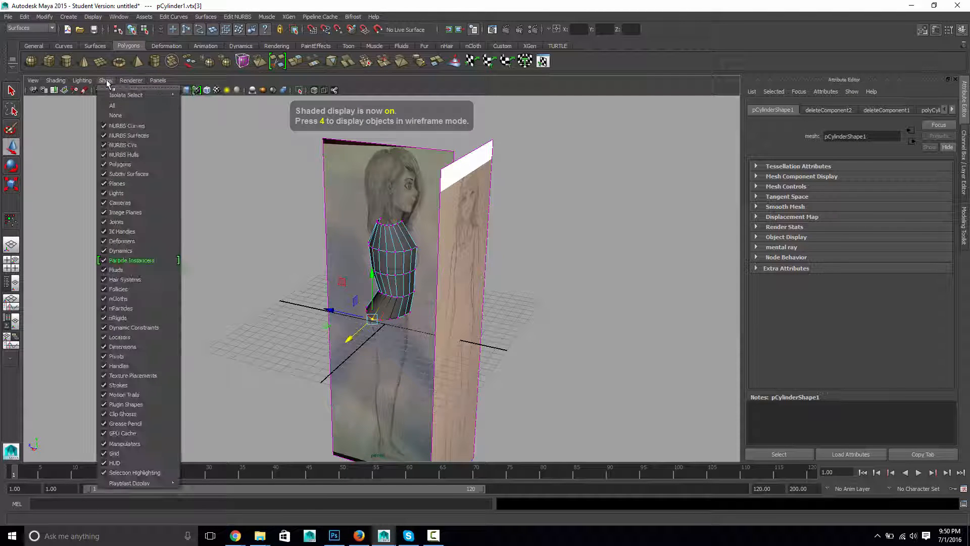
{"action": "left_click", "coordinate": [133, 213]}
{"action": "left_click_drag", "start_coordinate": [602, 282], "coordinate": [415, 282], "text": "alt"}
{"action": "right_click_drag", "start_coordinate": [426, 275], "coordinate": [434, 263]}
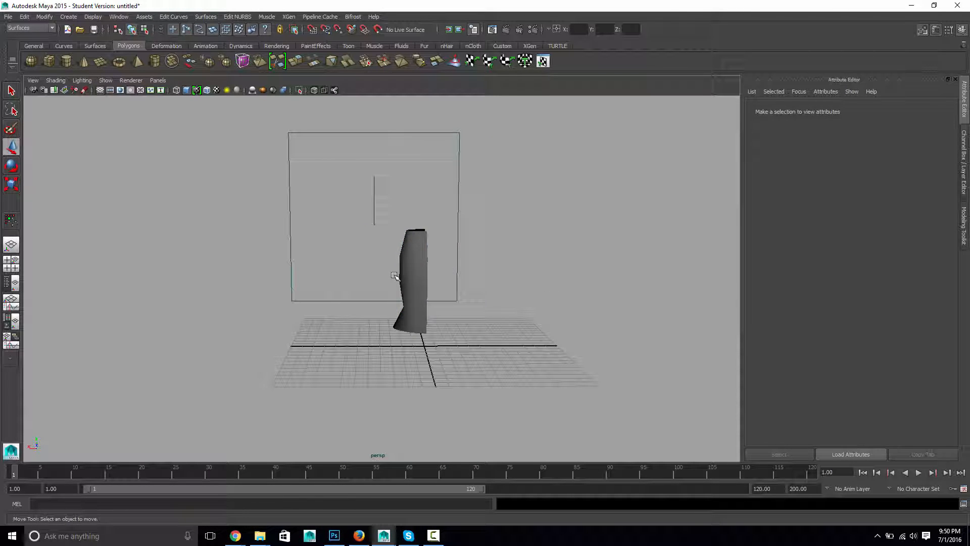
Select the half torso mesh and examine its shape from several sides up close
{"action": "left_click", "coordinate": [394, 276]}
{"action": "left_click_drag", "start_coordinate": [395, 276], "coordinate": [548, 301], "text": "alt"}
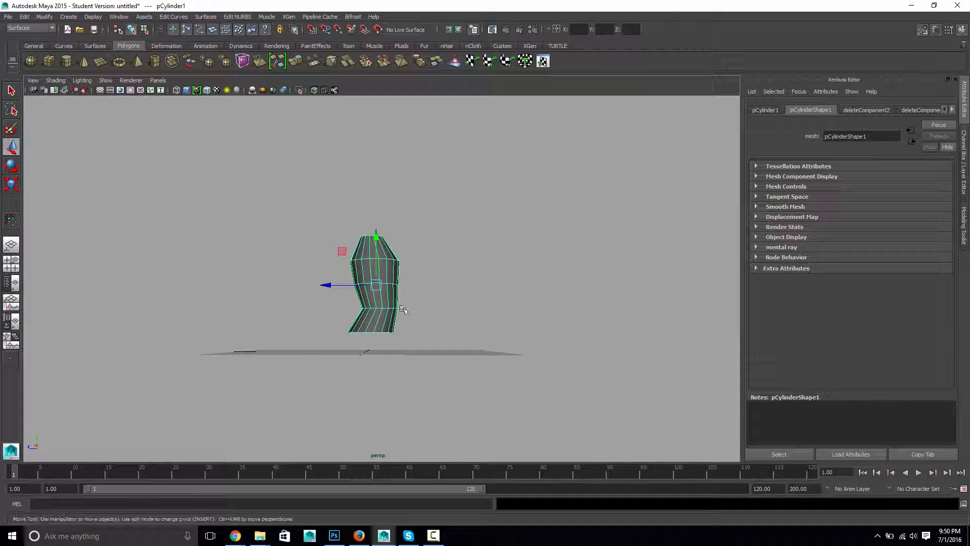
{"action": "left_click_drag", "start_coordinate": [403, 309], "coordinate": [335, 299], "text": "alt"}
{"action": "scroll", "coordinate": [334, 289], "scroll_direction": "up", "scroll_amount": 6}
{"action": "middle_click_drag", "start_coordinate": [281, 300], "coordinate": [255, 313], "text": "alt"}
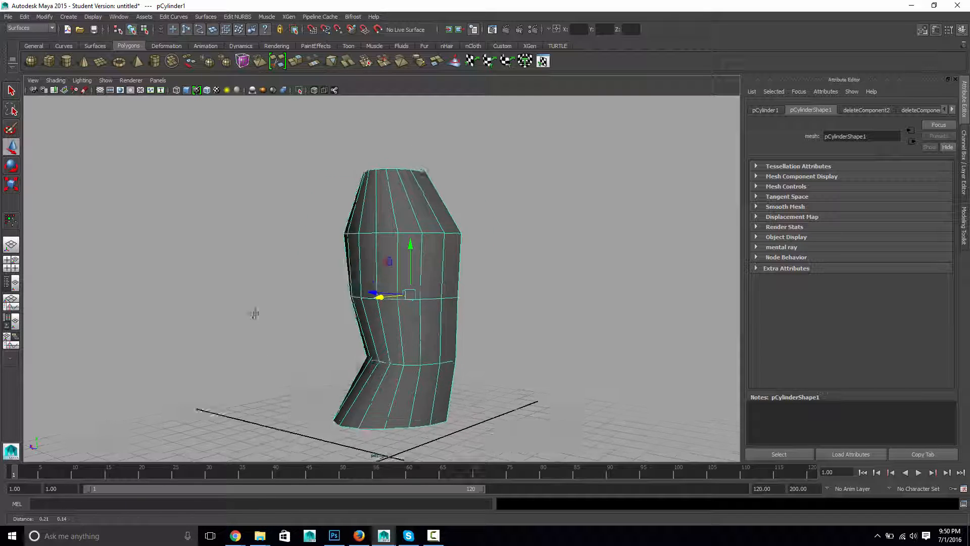
{"action": "left_click_drag", "start_coordinate": [255, 313], "coordinate": [336, 302], "text": "alt"}
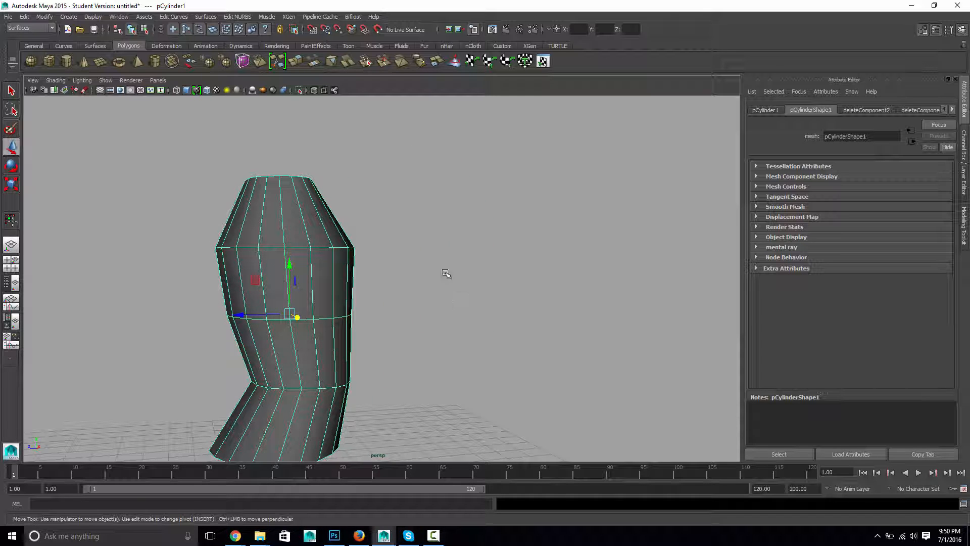
{"action": "left_click_drag", "start_coordinate": [446, 273], "coordinate": [404, 275], "text": "alt"}
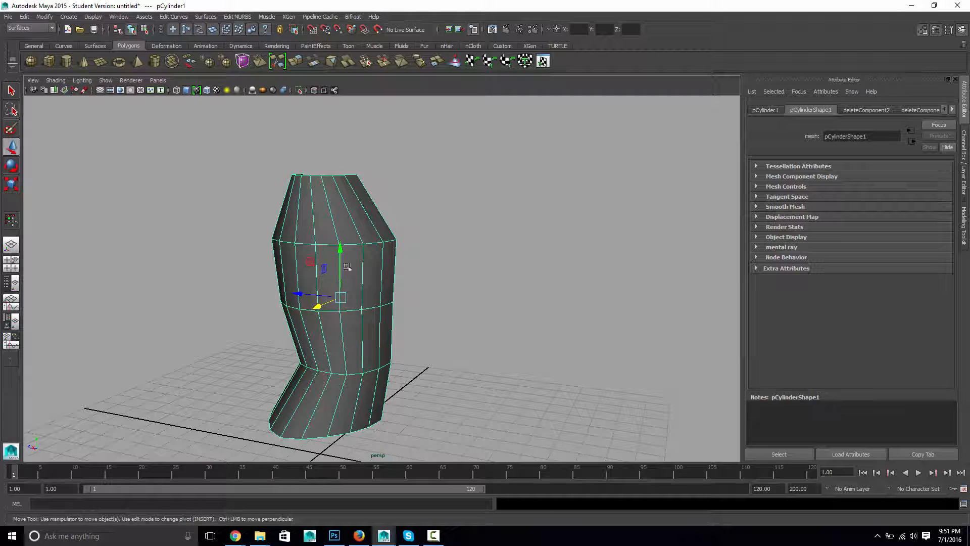
{"action": "left_click_drag", "start_coordinate": [508, 292], "coordinate": [529, 295], "text": "alt"}
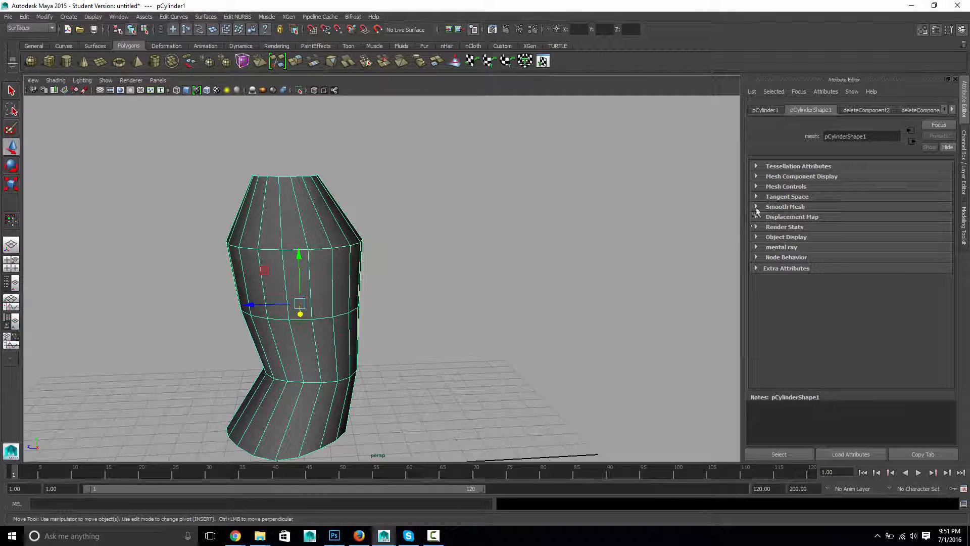
Insert a horizontal edge loop across the chest with the Modeling Toolkit's Multi-Cut tool, between the second and third rows
{"action": "left_click", "coordinate": [922, 30]}
{"action": "left_click", "coordinate": [922, 30]}
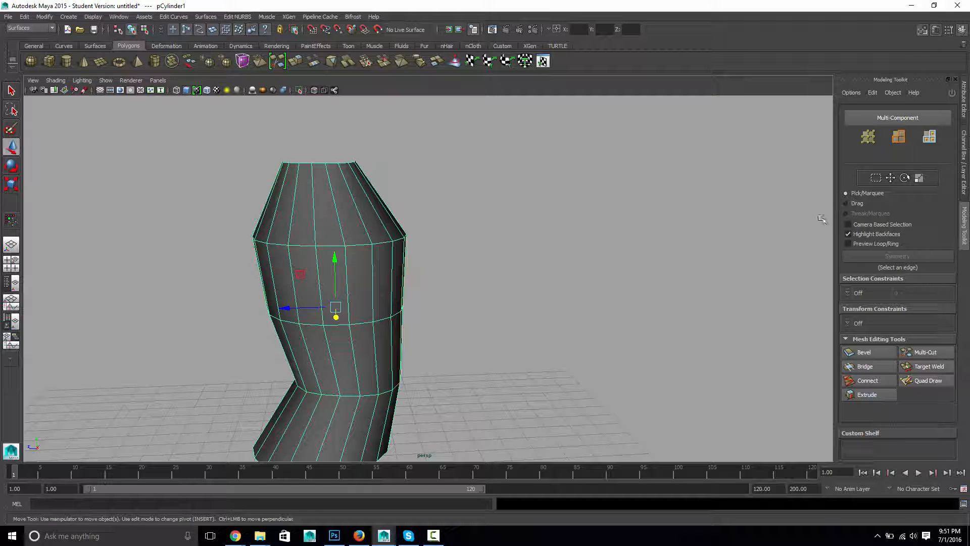
{"action": "left_click", "coordinate": [930, 353]}
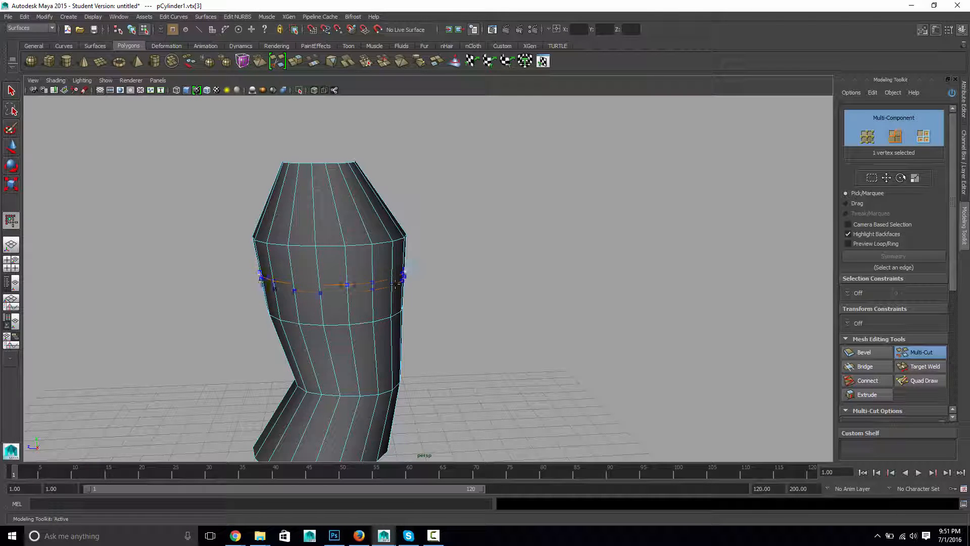
{"action": "left_click", "coordinate": [392, 279], "text": "ctrl"}
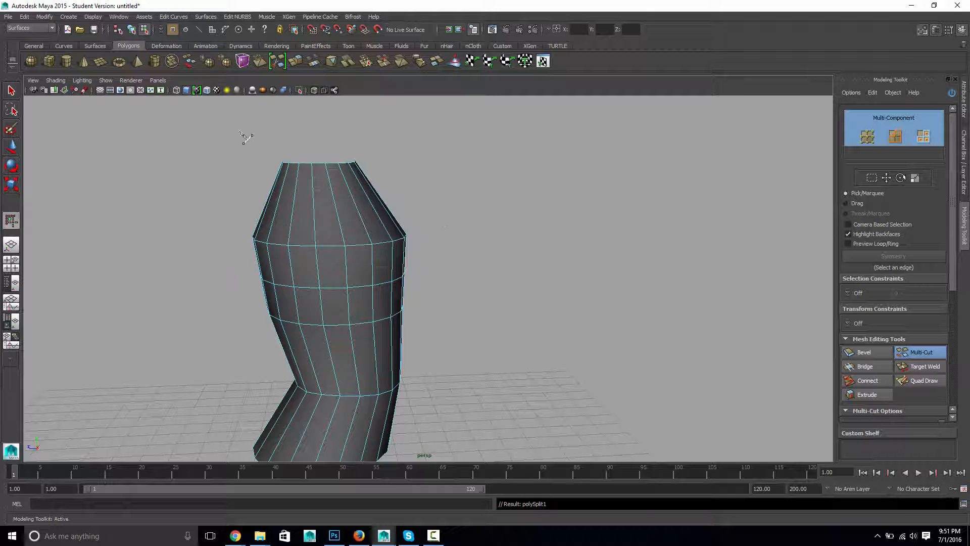
Show the image planes again and switch to the side view
{"action": "left_click", "coordinate": [105, 80]}
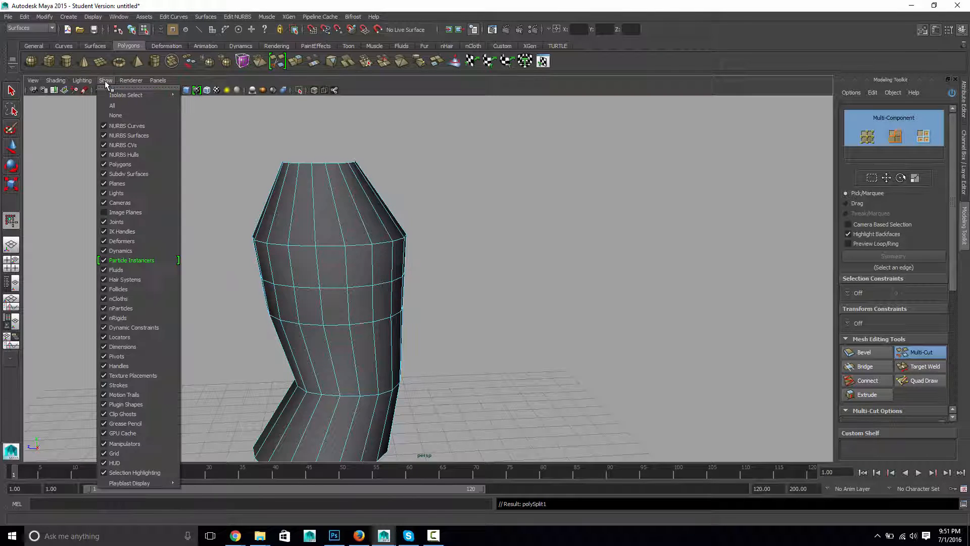
{"action": "left_click", "coordinate": [133, 212]}
{"action": "key", "text": "space"}
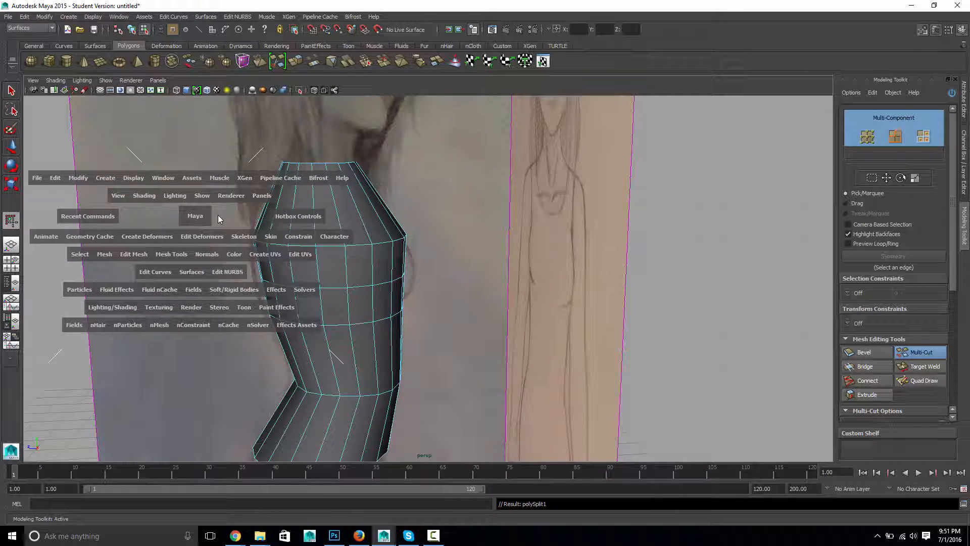
{"action": "left_click_drag", "start_coordinate": [220, 219], "coordinate": [324, 264]}
Select the new chest edge loop in wireframe display, widen it along Z and shift it forward toward the drawn bust
{"action": "key", "text": "q"}
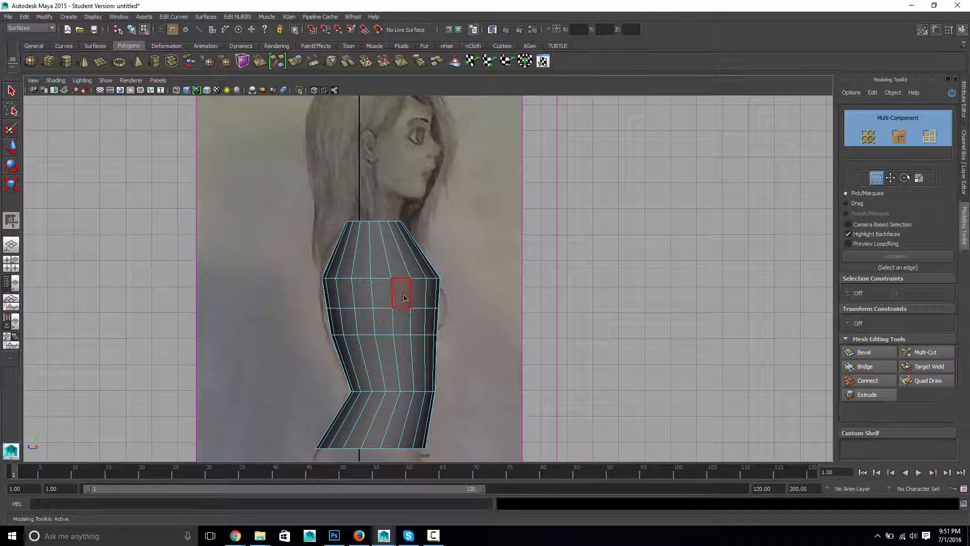
{"action": "right_click_drag", "start_coordinate": [402, 306], "coordinate": [404, 284]}
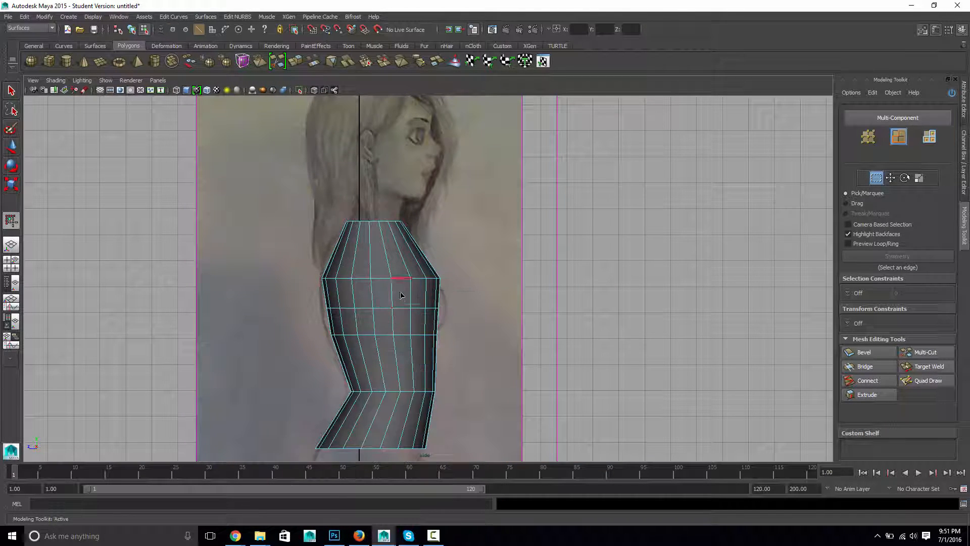
{"action": "left_click", "coordinate": [22, 96]}
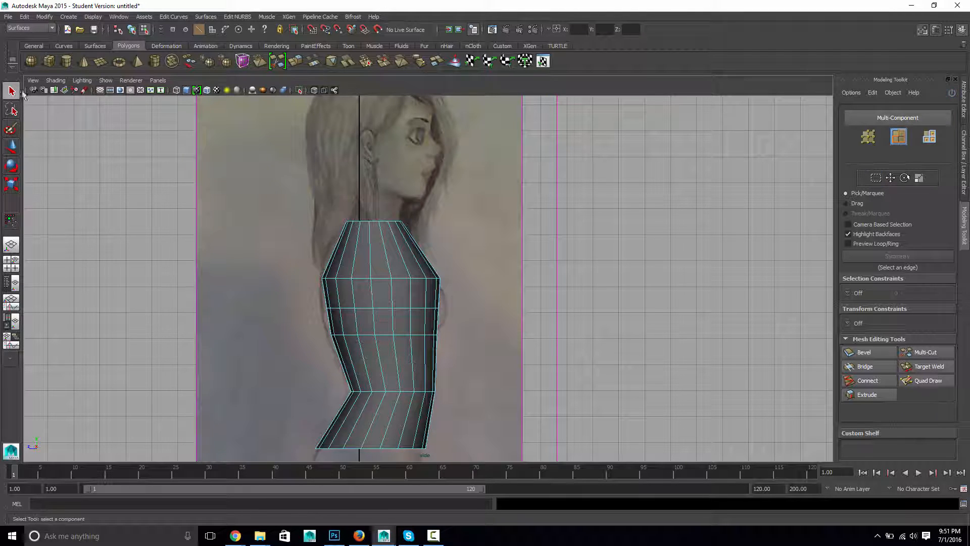
{"action": "double_click", "coordinate": [407, 307]}
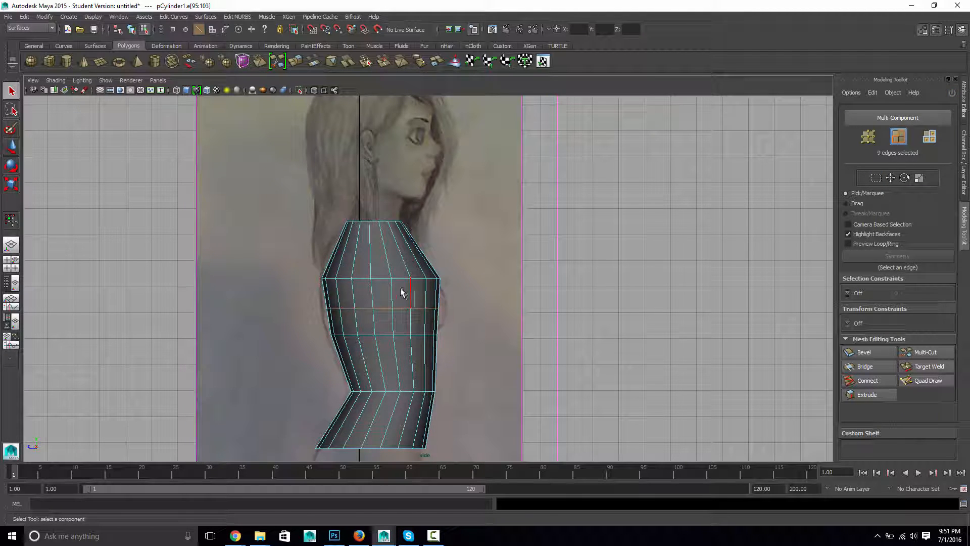
{"action": "key", "text": "4"}
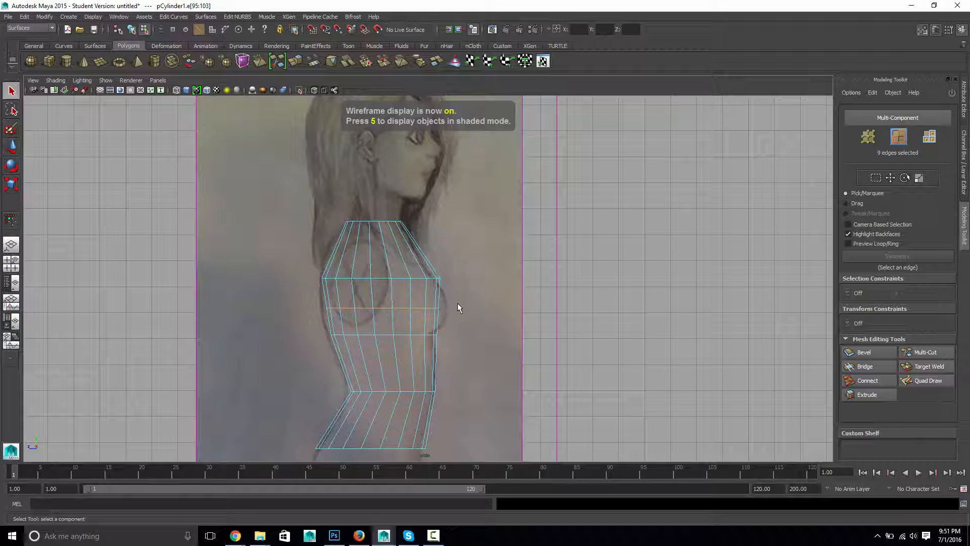
{"action": "key", "text": "r"}
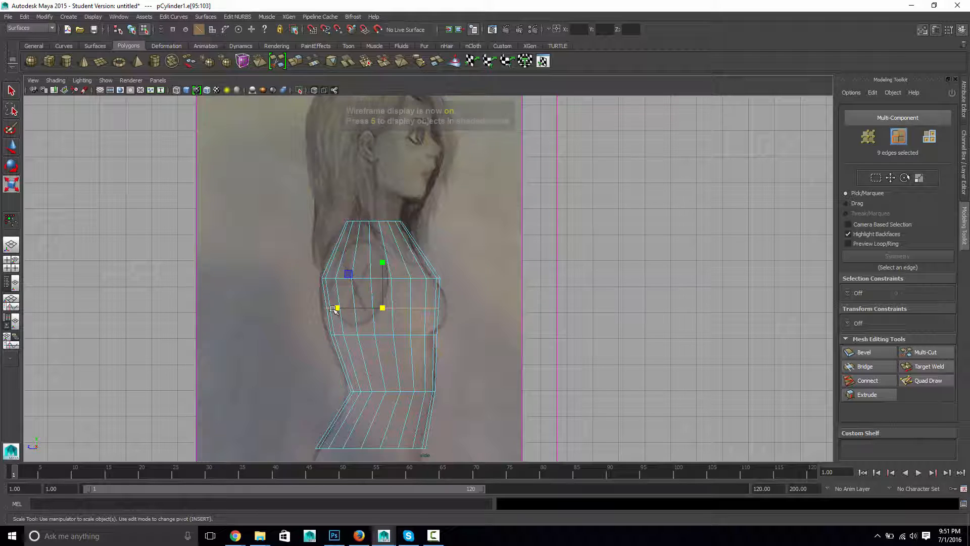
{"action": "mouse_move", "coordinate": [339, 307]}
{"action": "left_mouse_down"}
{"action": "mouse_move", "coordinate": [328, 309]}
{"action": "mouse_move", "coordinate": [336, 308]}
{"action": "left_mouse_up"}
{"action": "key", "text": "w"}
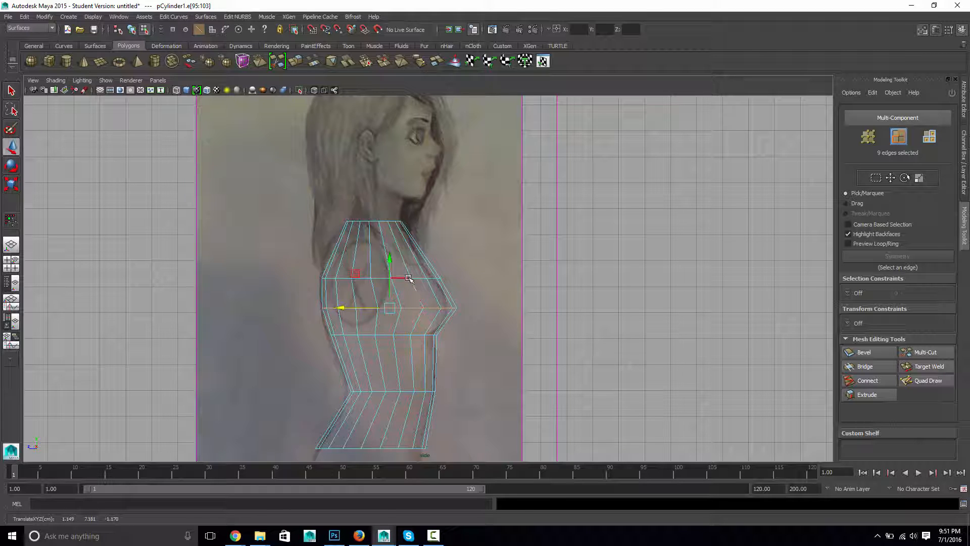
Move the edge loop above the bust slightly backward along Z to follow the side drawing, and return to the perspective view
{"action": "double_click", "coordinate": [407, 279]}
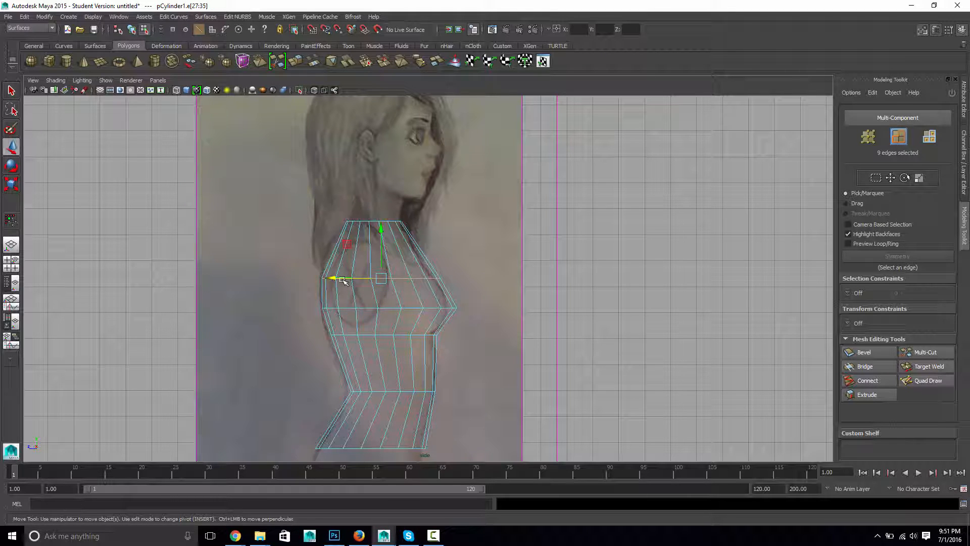
{"action": "left_click_drag", "start_coordinate": [339, 279], "coordinate": [335, 279]}
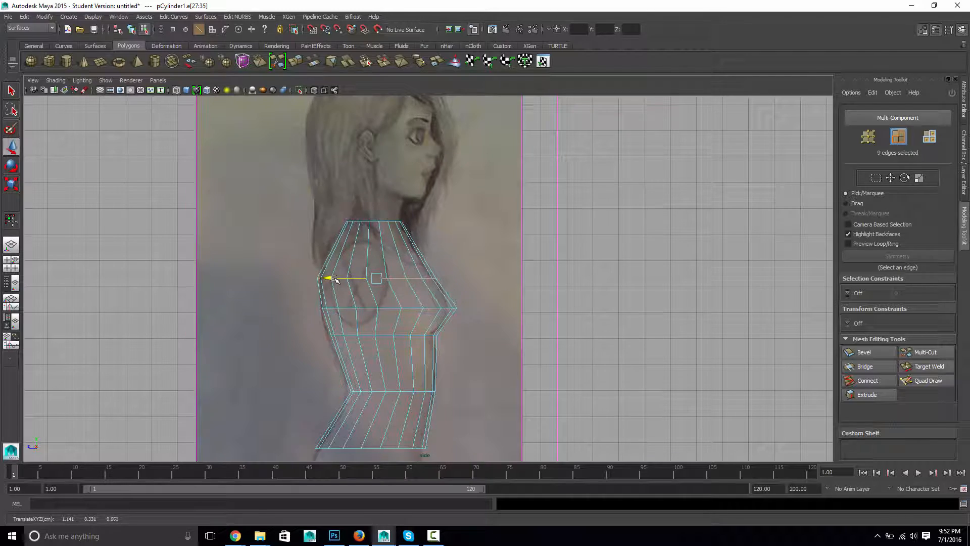
{"action": "key", "text": "space"}
{"action": "key", "text": "space"}
{"action": "left_click", "coordinate": [485, 326]}
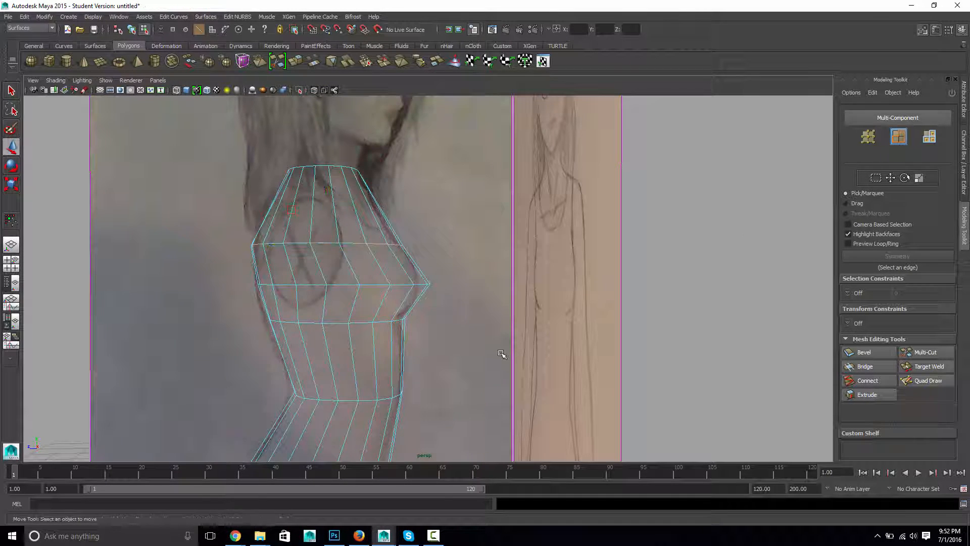
{"action": "scroll", "coordinate": [501, 353], "scroll_direction": "down", "scroll_amount": 3}
{"action": "left_click_drag", "start_coordinate": [455, 364], "coordinate": [412, 362], "text": "alt"}
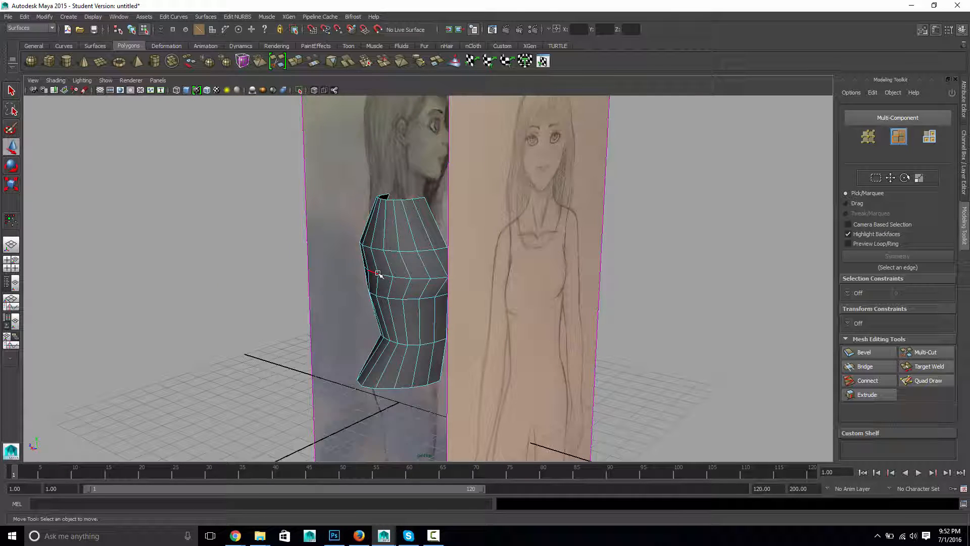
Select a vertex on the outer side of the chest edge loop and turn on soft selection
{"action": "right_click_drag", "start_coordinate": [379, 274], "coordinate": [361, 274]}
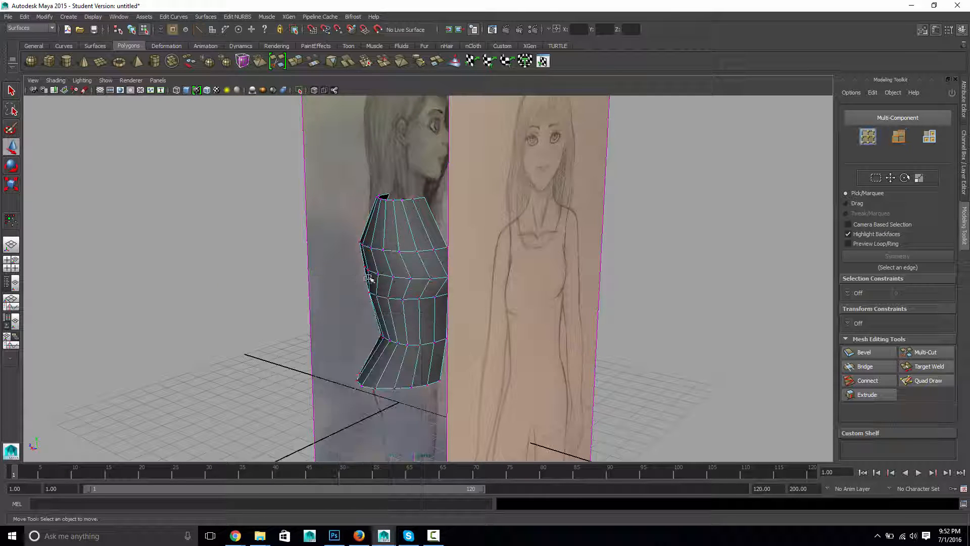
{"action": "left_click", "coordinate": [368, 272]}
{"action": "left_click_drag", "start_coordinate": [377, 273], "coordinate": [544, 335], "text": "alt"}
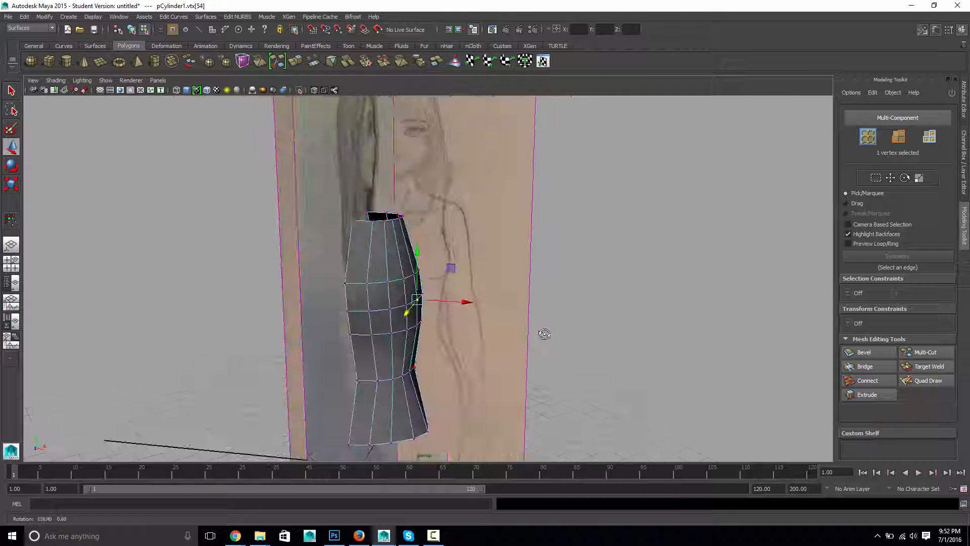
{"action": "key", "text": "b"}
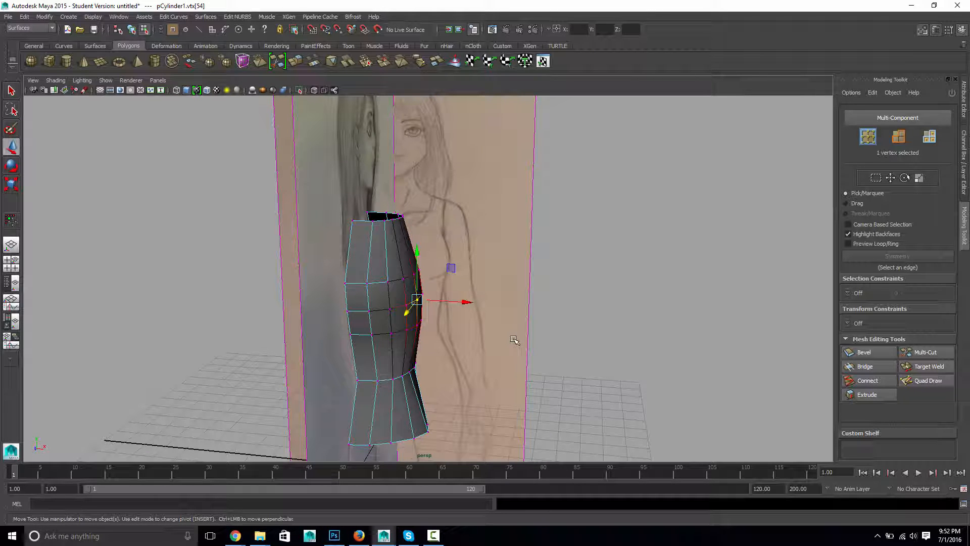
{"action": "key", "text": "b"}
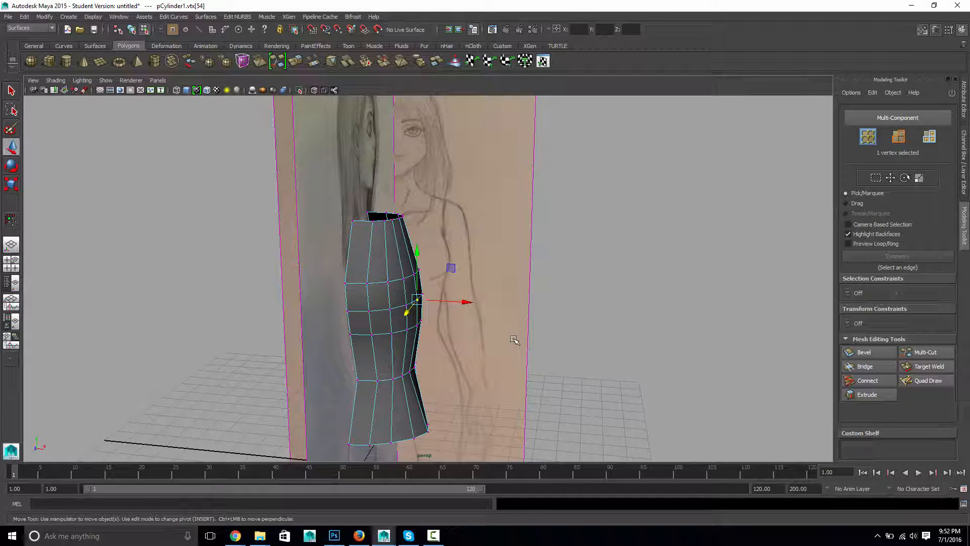
{"action": "key", "text": "b"}
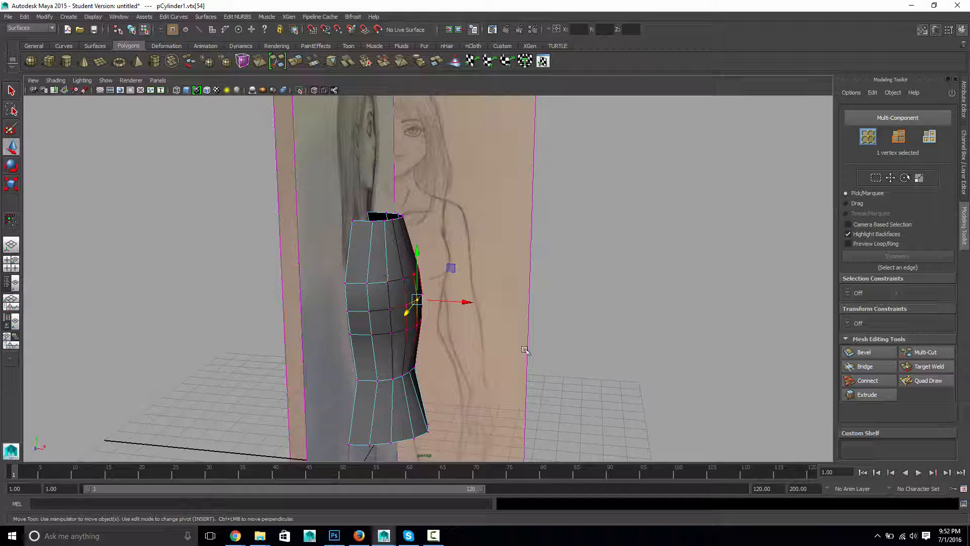
Try pulling the selected chest vertex outward along X, and undo the move
{"action": "left_click_drag", "start_coordinate": [529, 338], "coordinate": [510, 342], "text": "alt"}
{"action": "left_click_drag", "start_coordinate": [434, 320], "coordinate": [481, 330]}
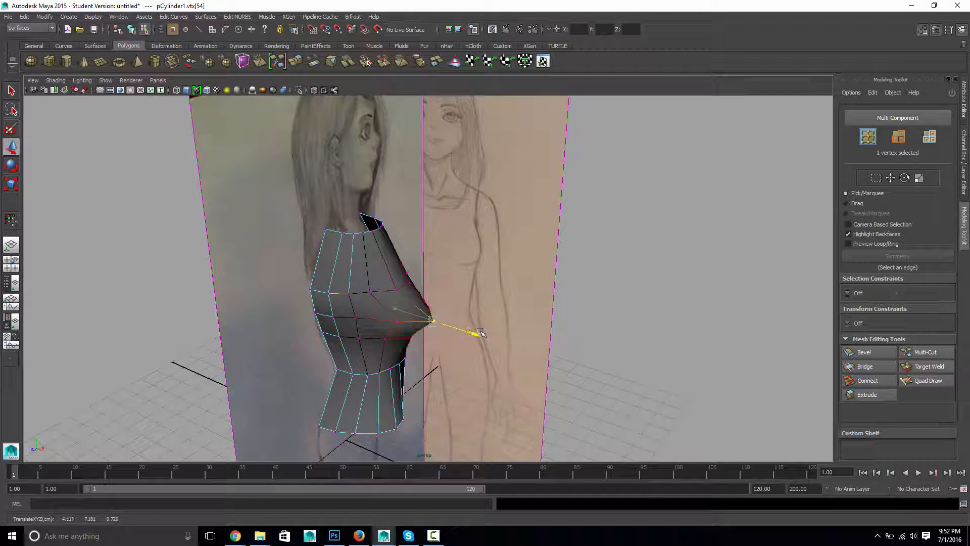
{"action": "key", "text": "ctrl+z"}
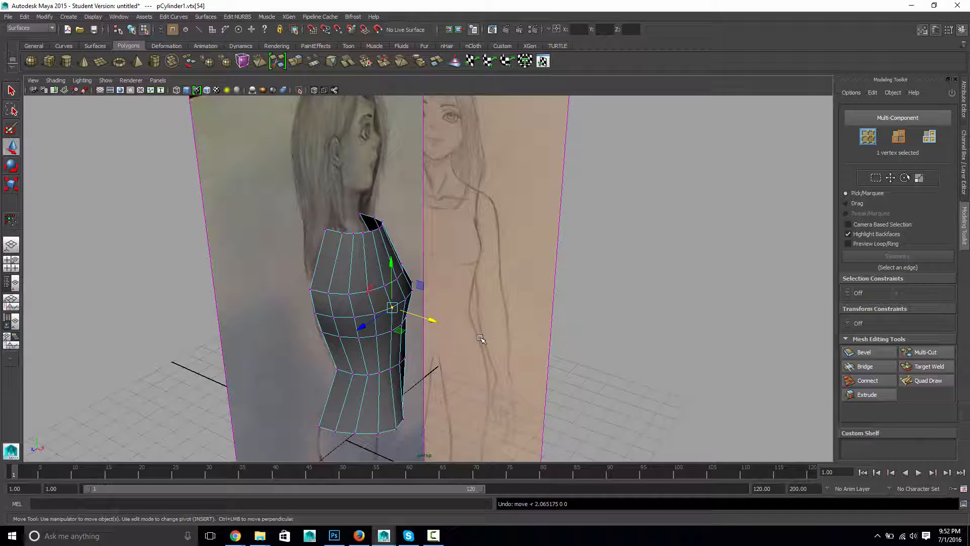
Reposition the side vertices on the chest loop and the row below it to round the torso's outer contour
{"action": "left_click_drag", "start_coordinate": [461, 346], "coordinate": [459, 322], "text": "alt"}
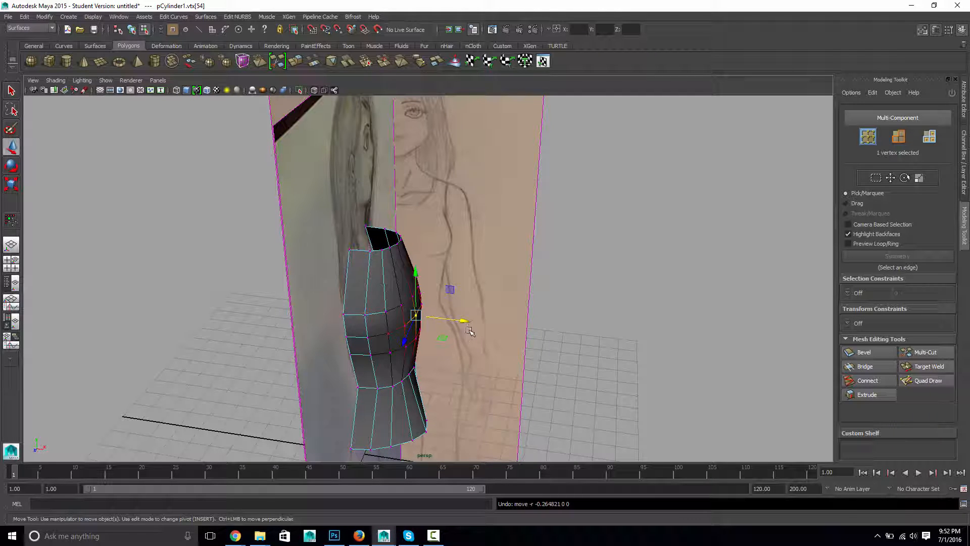
{"action": "left_click_drag", "start_coordinate": [458, 320], "coordinate": [359, 351]}
{"action": "left_click", "coordinate": [412, 338]}
{"action": "left_click", "coordinate": [407, 357]}
{"action": "left_click_drag", "start_coordinate": [453, 392], "coordinate": [488, 435], "text": "alt"}
{"action": "left_click_drag", "start_coordinate": [389, 363], "coordinate": [412, 344]}
{"action": "left_click_drag", "start_coordinate": [381, 396], "coordinate": [436, 413], "text": "alt"}
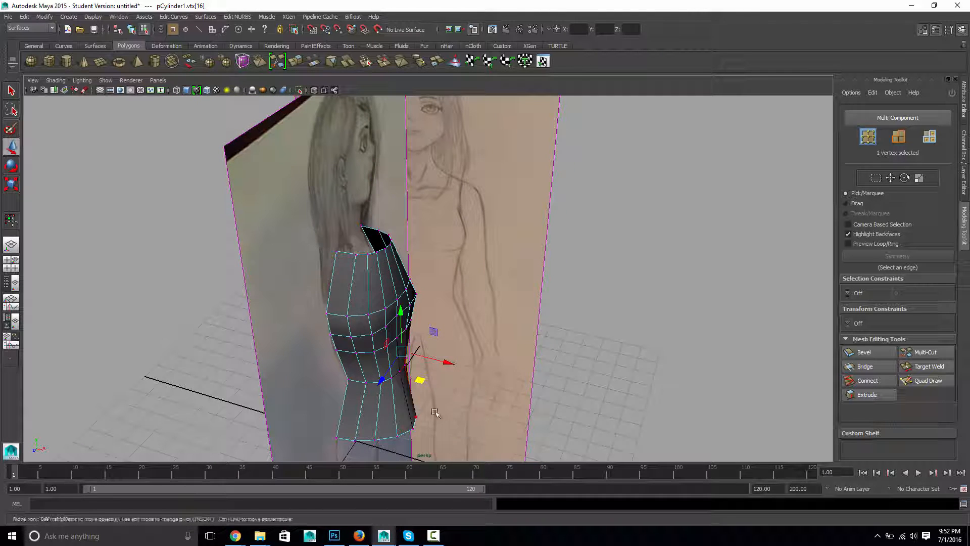
Select vertices at the waist and move the outer front vertices of the bottom row in the XZ plane to round the hips
{"action": "left_click", "coordinate": [491, 395]}
{"action": "left_click", "coordinate": [390, 383]}
{"action": "left_click", "coordinate": [388, 376]}
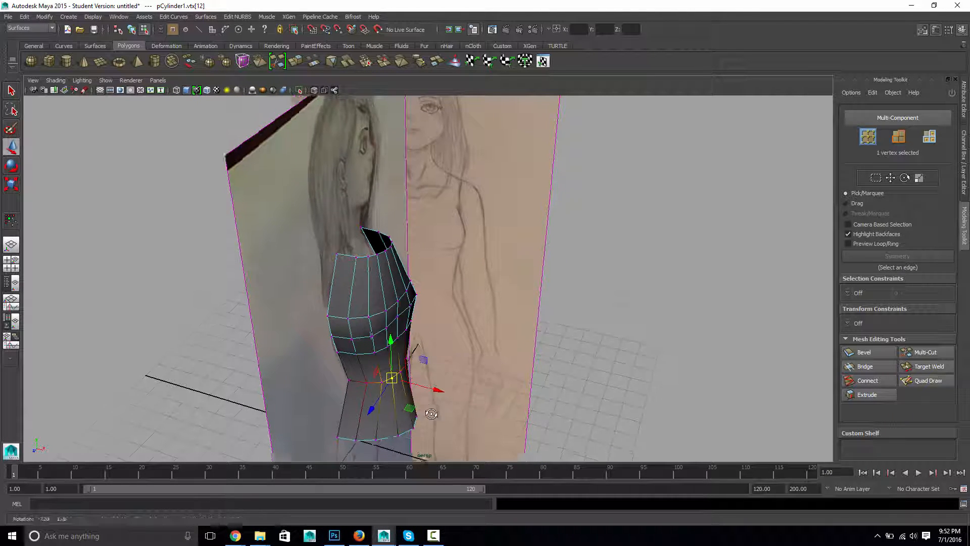
{"action": "left_click_drag", "start_coordinate": [388, 376], "coordinate": [385, 427], "text": "alt"}
{"action": "key", "text": "b"}
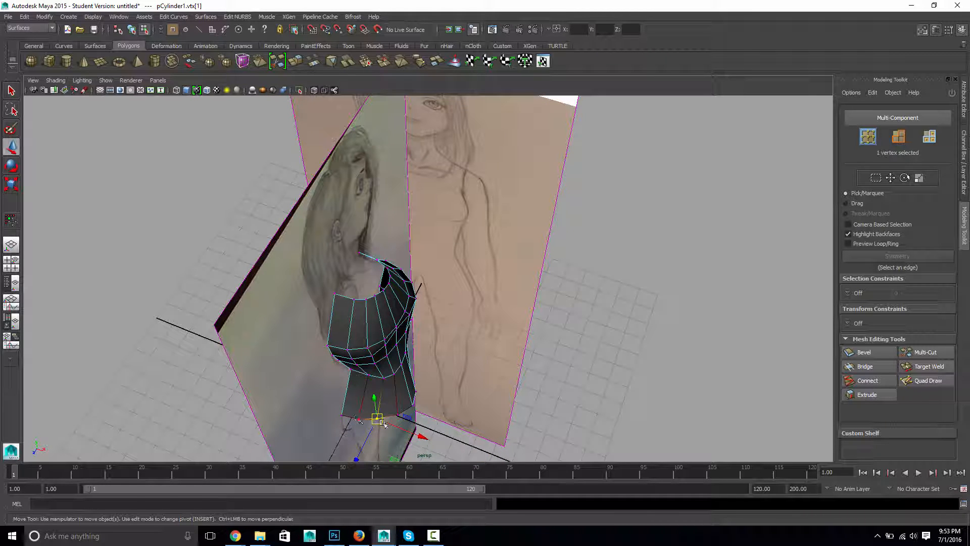
{"action": "key", "text": "b"}
{"action": "left_click_drag", "start_coordinate": [384, 425], "coordinate": [368, 345]}
{"action": "middle_click_drag", "start_coordinate": [396, 402], "coordinate": [396, 408]}
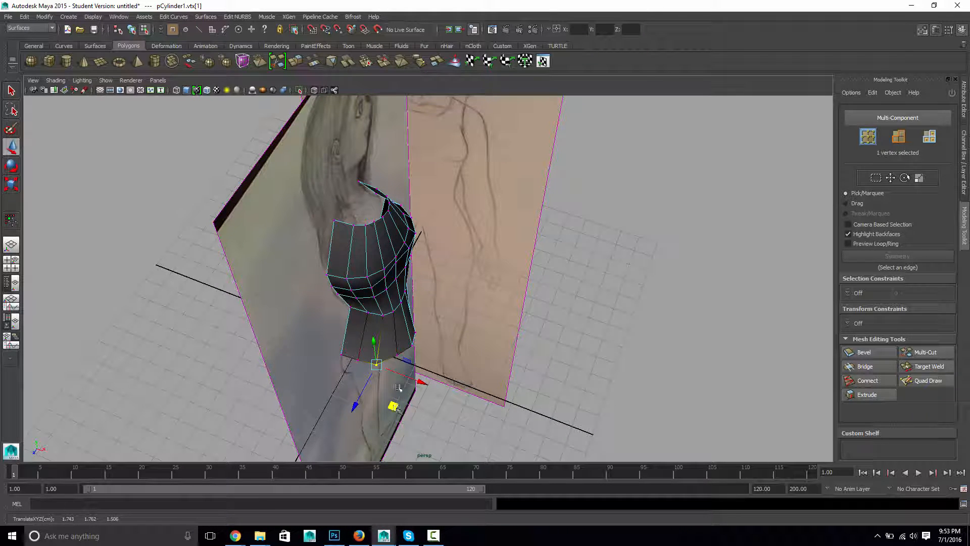
{"action": "left_click", "coordinate": [399, 357]}
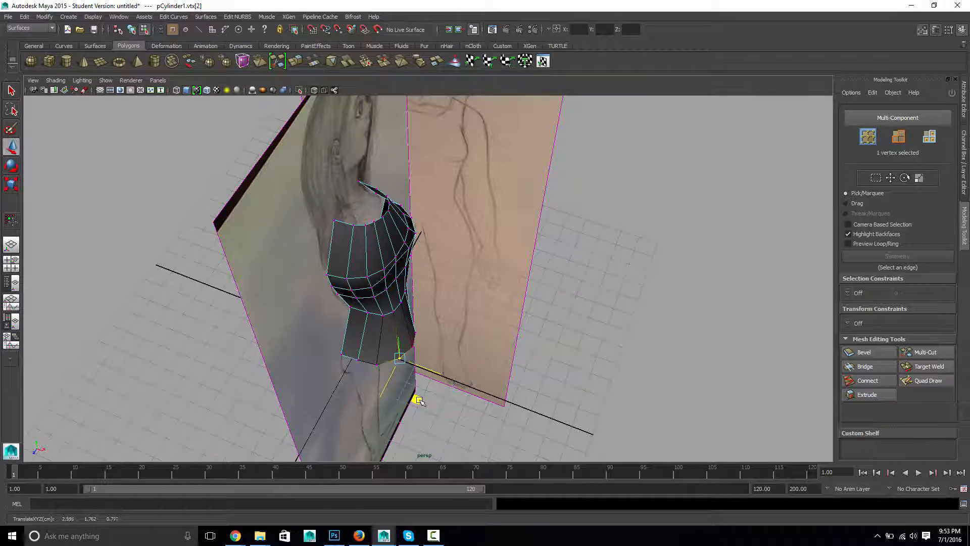
{"action": "left_click_drag", "start_coordinate": [419, 400], "coordinate": [447, 365], "text": "alt"}
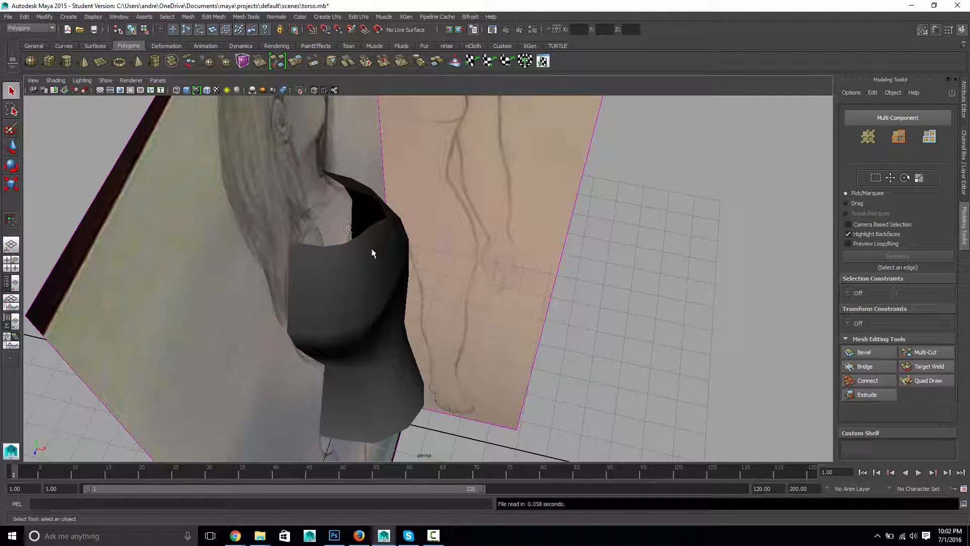
Bridge the facing front and back edges second from the centre line across the torso's top opening
{"action": "left_click", "coordinate": [372, 250]}
{"action": "left_click_drag", "start_coordinate": [371, 250], "coordinate": [450, 256], "text": "alt"}
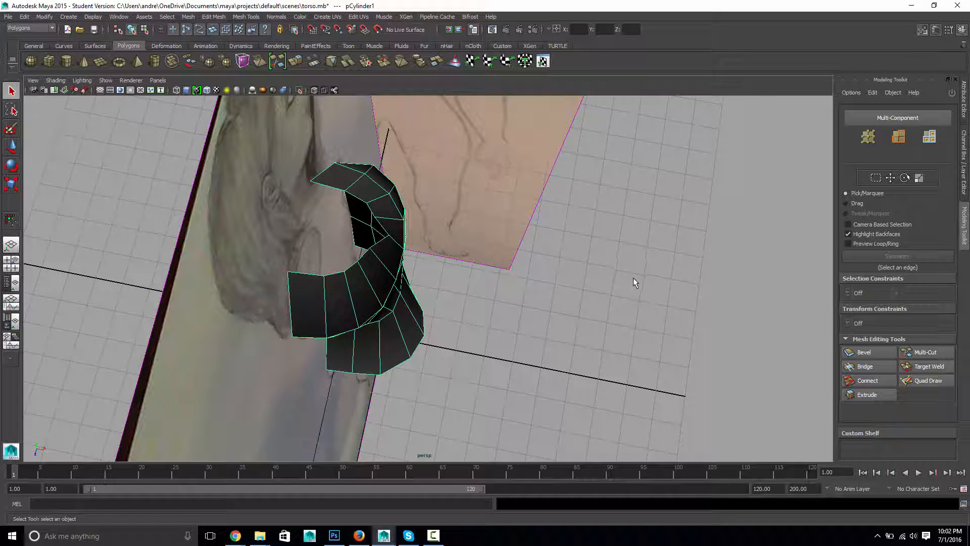
{"action": "right_click_drag", "start_coordinate": [357, 200], "coordinate": [357, 197]}
{"action": "left_click", "coordinate": [357, 196]}
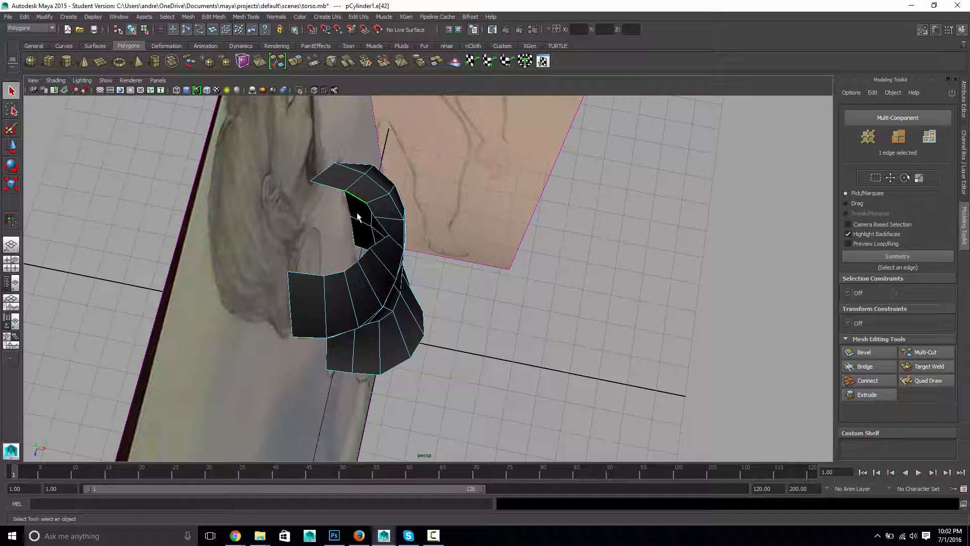
{"action": "left_click", "coordinate": [339, 276], "text": "shift"}
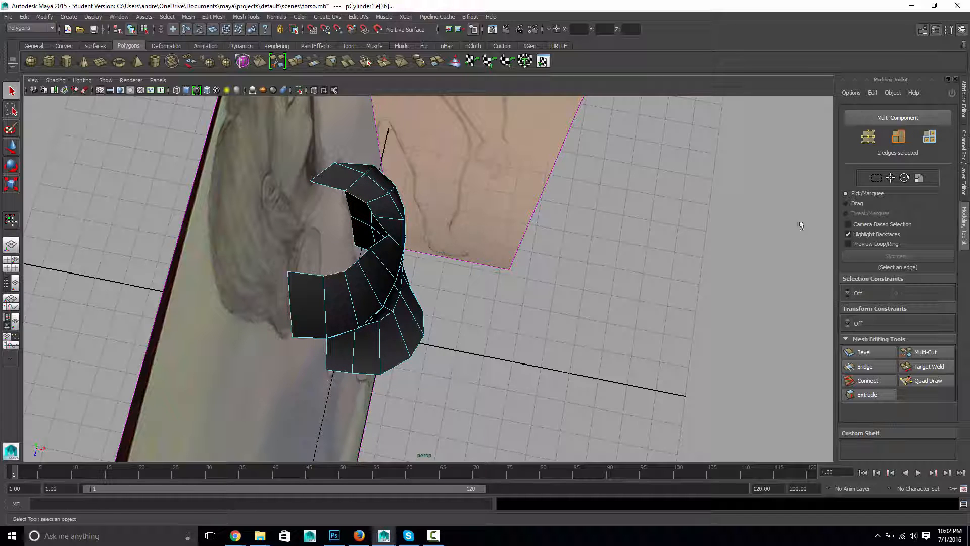
{"action": "left_click", "coordinate": [923, 31]}
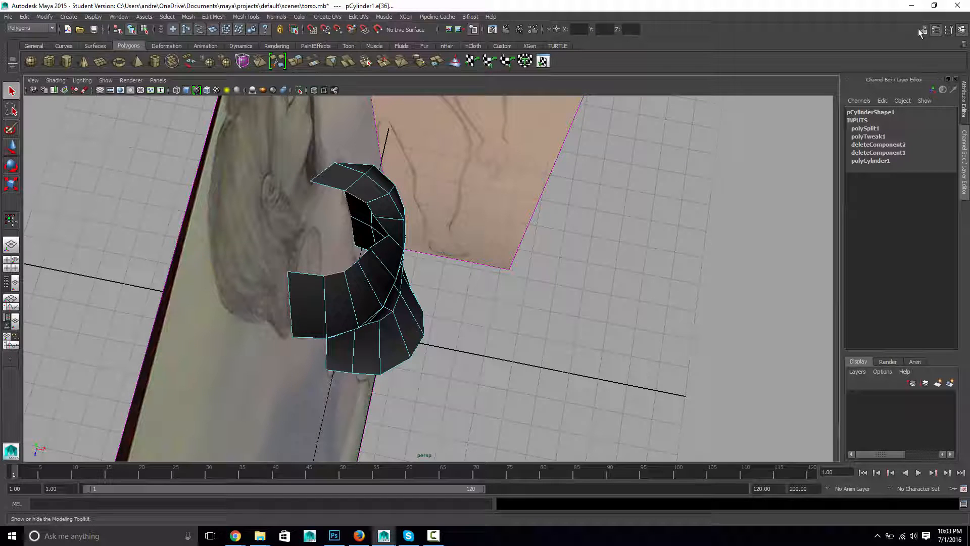
{"action": "left_click", "coordinate": [922, 32]}
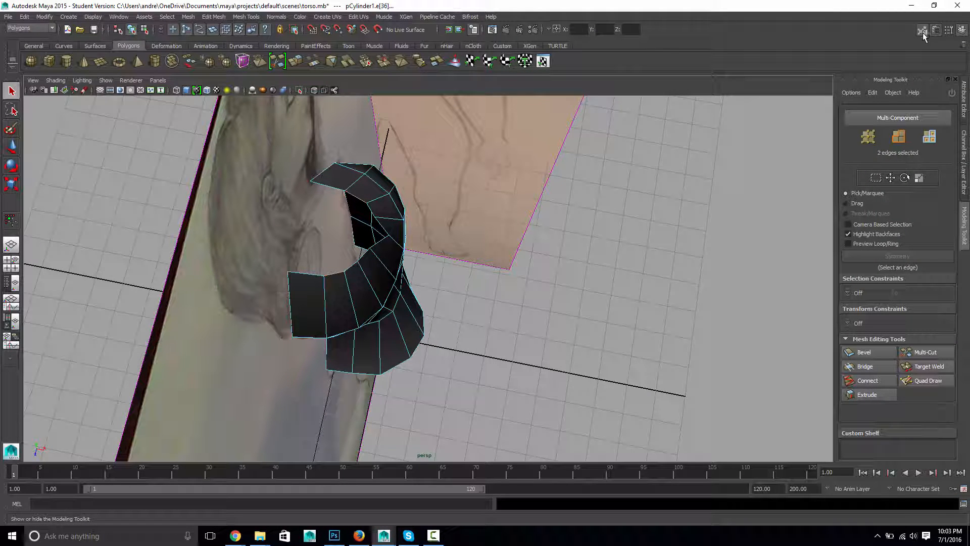
{"action": "left_click", "coordinate": [865, 366]}
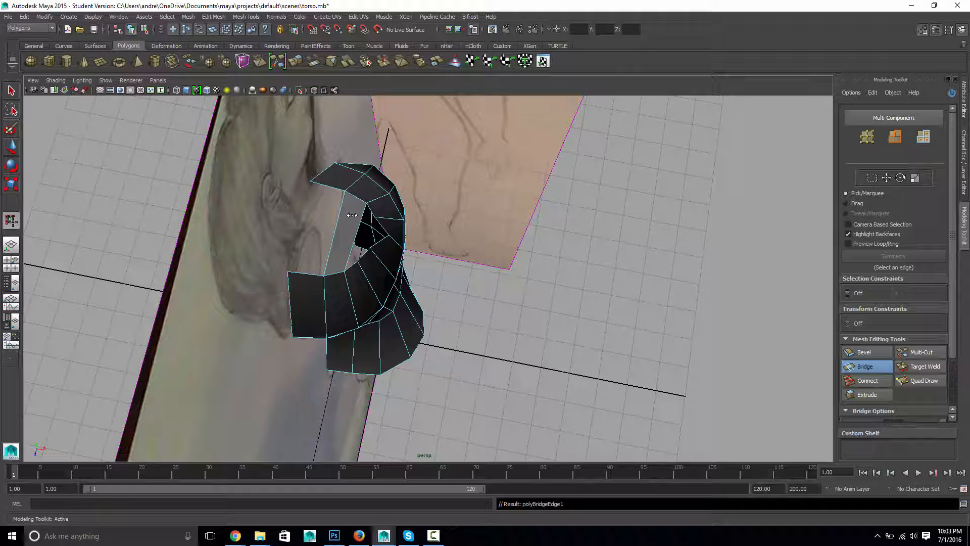
{"action": "left_click", "coordinate": [11, 91]}
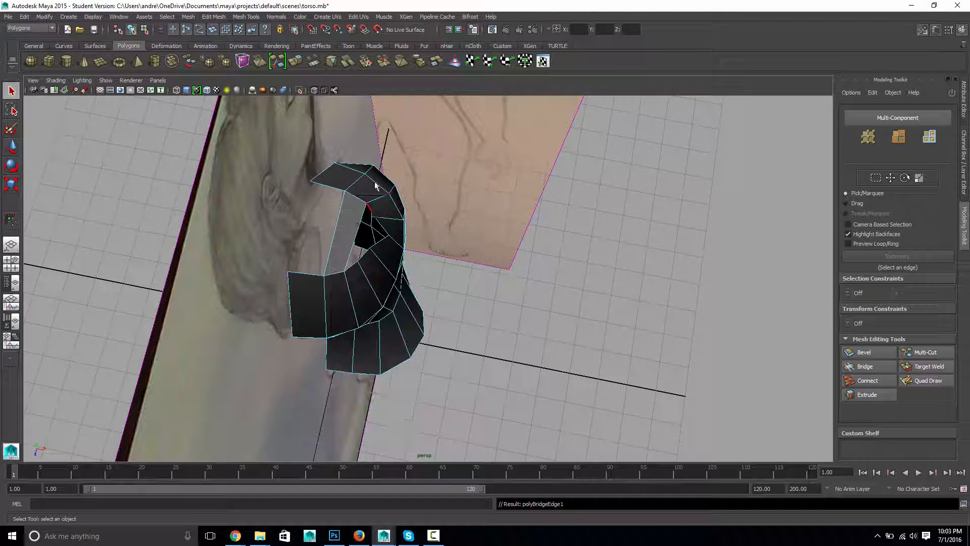
Bridge the next outward pair of front and back edges to extend the shoulder surface
{"action": "left_click", "coordinate": [375, 216]}
{"action": "left_click", "coordinate": [524, 226]}
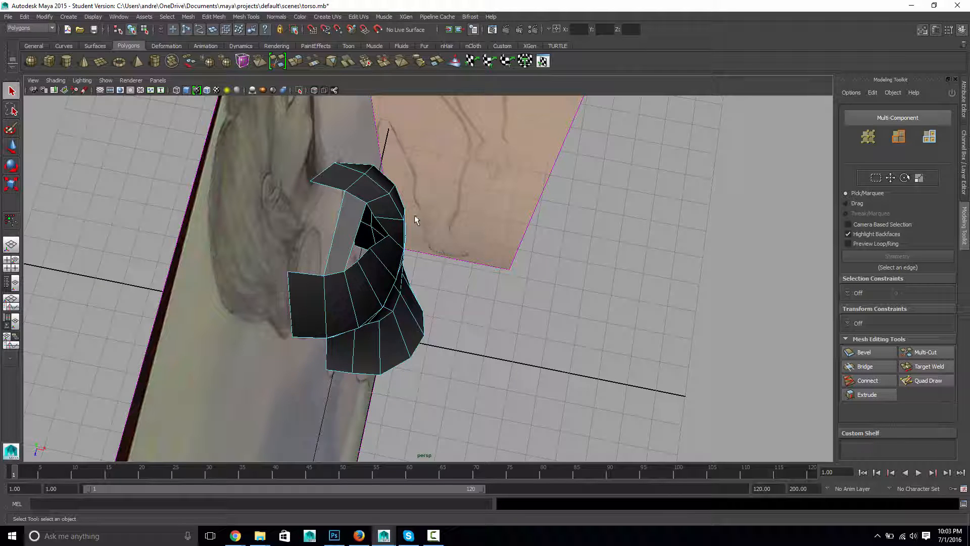
{"action": "left_click", "coordinate": [373, 214]}
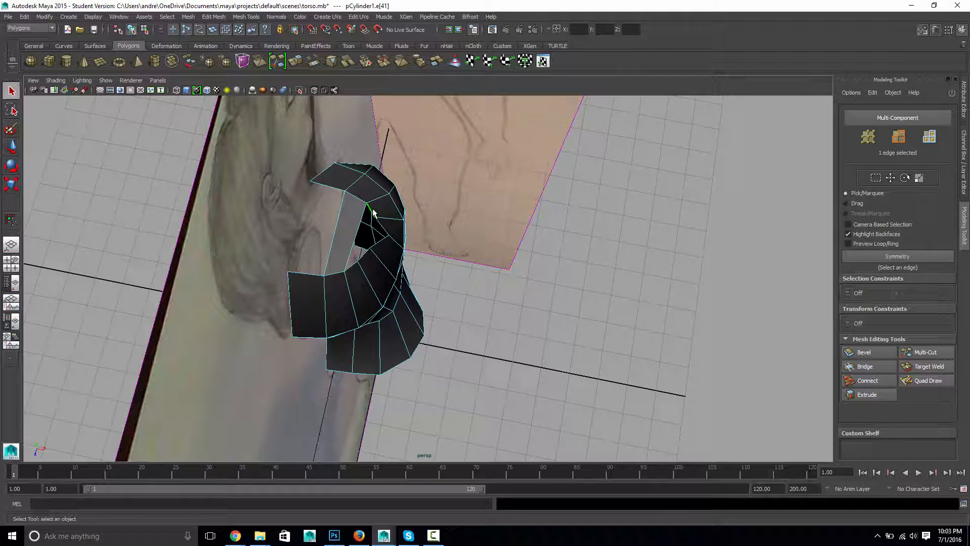
{"action": "left_click", "coordinate": [356, 270], "text": "shift"}
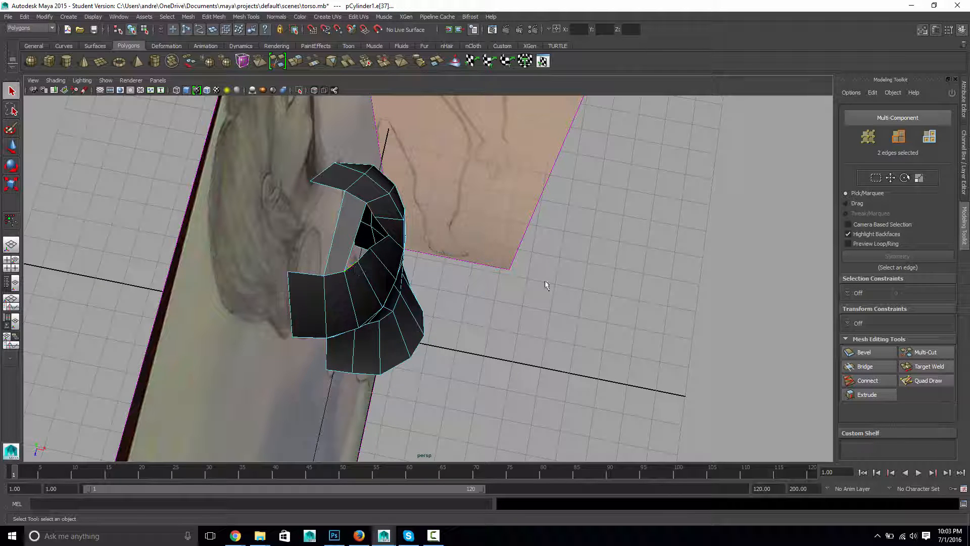
{"action": "left_click", "coordinate": [864, 366]}
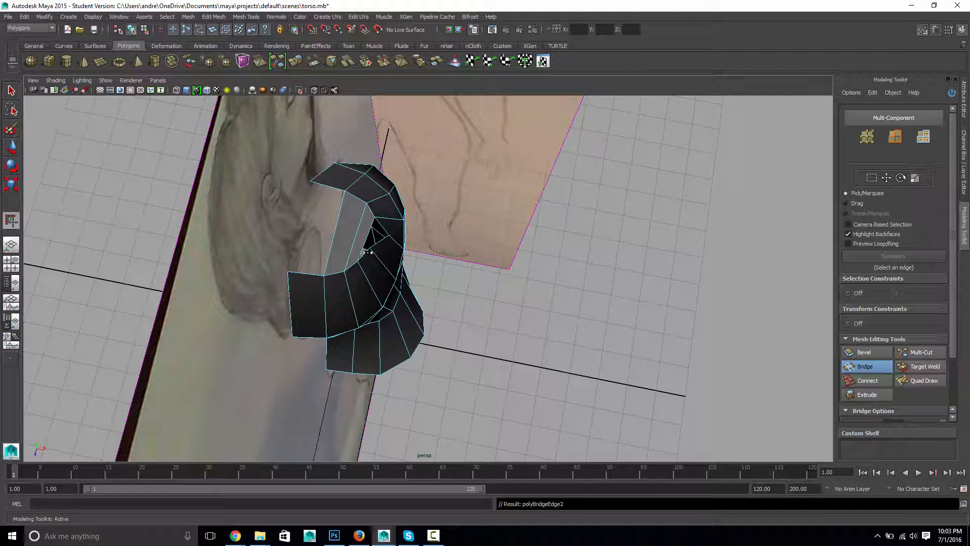
{"action": "key", "text": "q"}
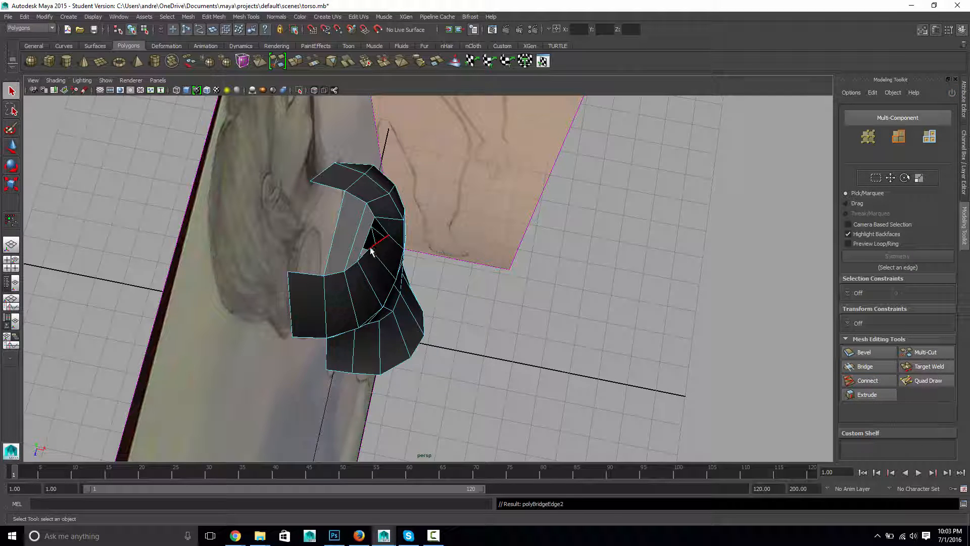
Move two front vertices on the outer rim of the shoulder opening outward in the XZ plane to round it
{"action": "right_click", "coordinate": [371, 248]}
{"action": "left_click", "coordinate": [353, 248]}
{"action": "left_click", "coordinate": [374, 252]}
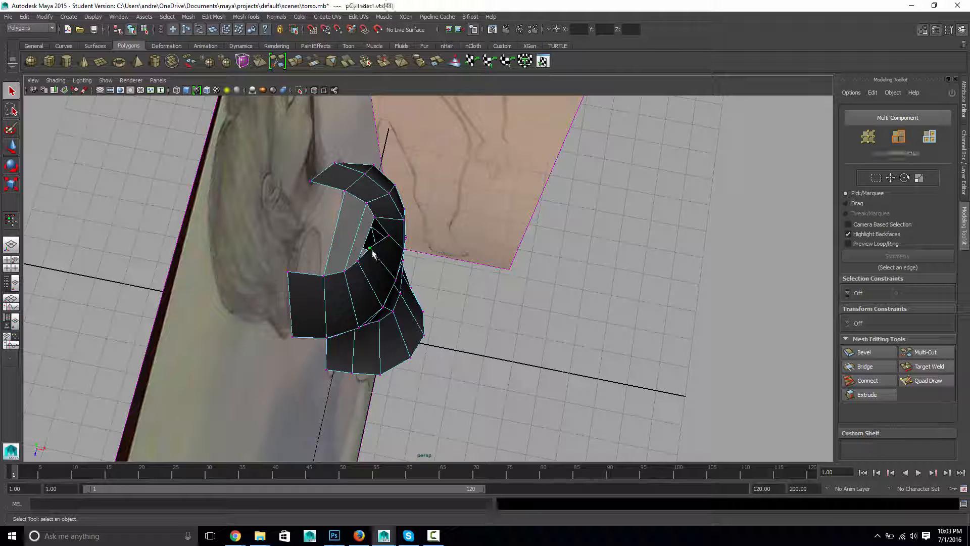
{"action": "key", "text": "w"}
{"action": "left_click_drag", "start_coordinate": [407, 288], "coordinate": [421, 298]}
{"action": "left_click_drag", "start_coordinate": [483, 287], "coordinate": [315, 232], "text": "alt"}
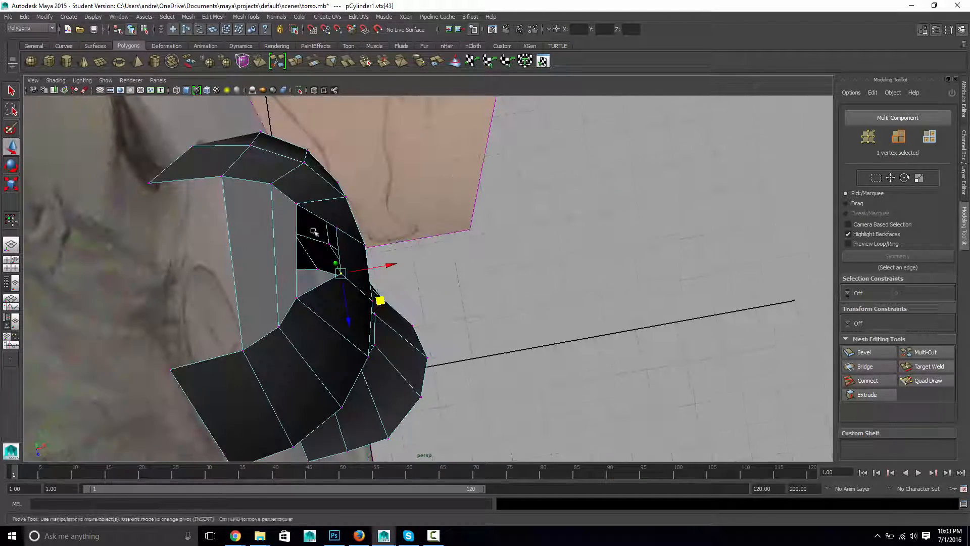
{"action": "left_click", "coordinate": [296, 298]}
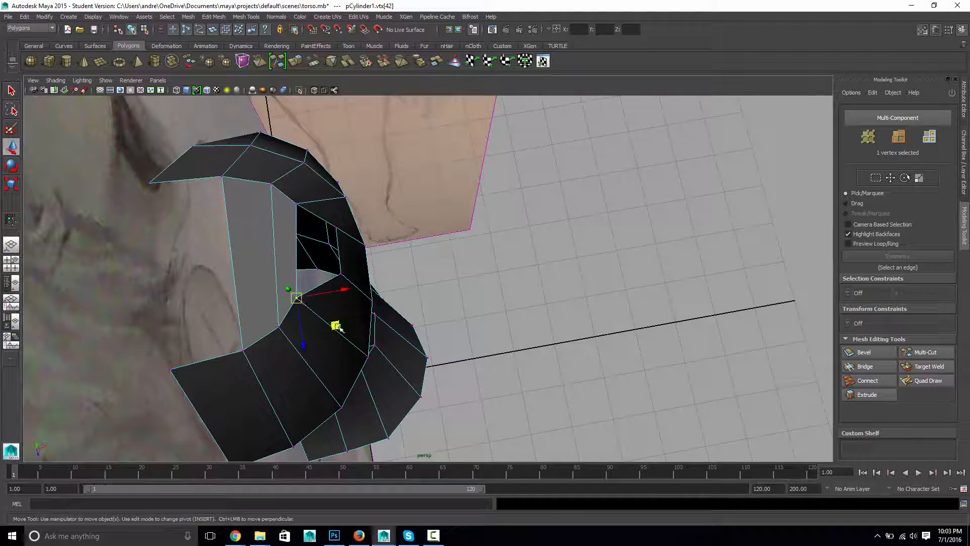
{"action": "middle_click_drag", "start_coordinate": [344, 325], "coordinate": [361, 324]}
{"action": "left_click_drag", "start_coordinate": [361, 324], "coordinate": [368, 179], "text": "alt"}
Select the border edges of the remaining shoulder opening and close it with Fill Hole
{"action": "right_click", "coordinate": [368, 177]}
{"action": "right_click_drag", "start_coordinate": [367, 176], "coordinate": [368, 153]}
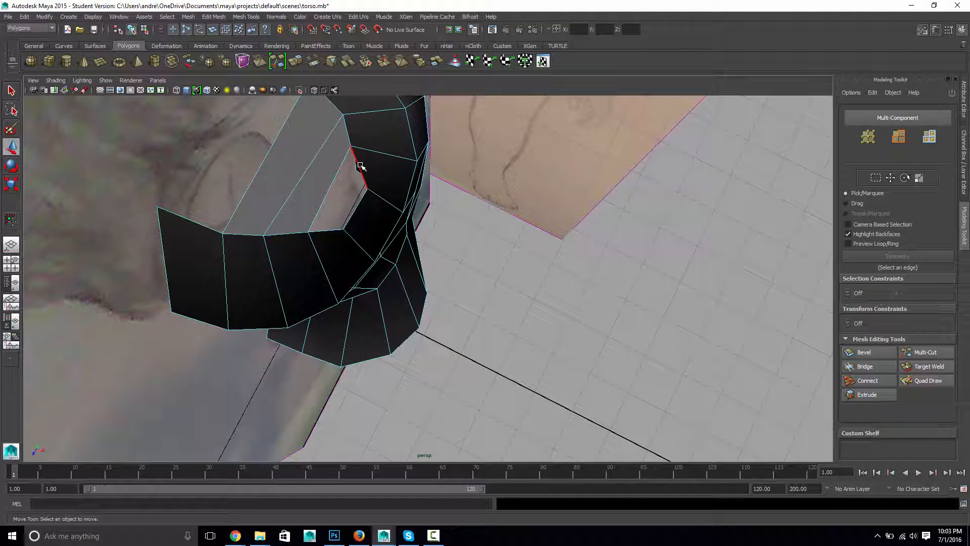
{"action": "left_click", "coordinate": [359, 166]}
{"action": "left_click", "coordinate": [336, 173], "text": "shift"}
{"action": "left_click", "coordinate": [349, 223], "text": "shift"}
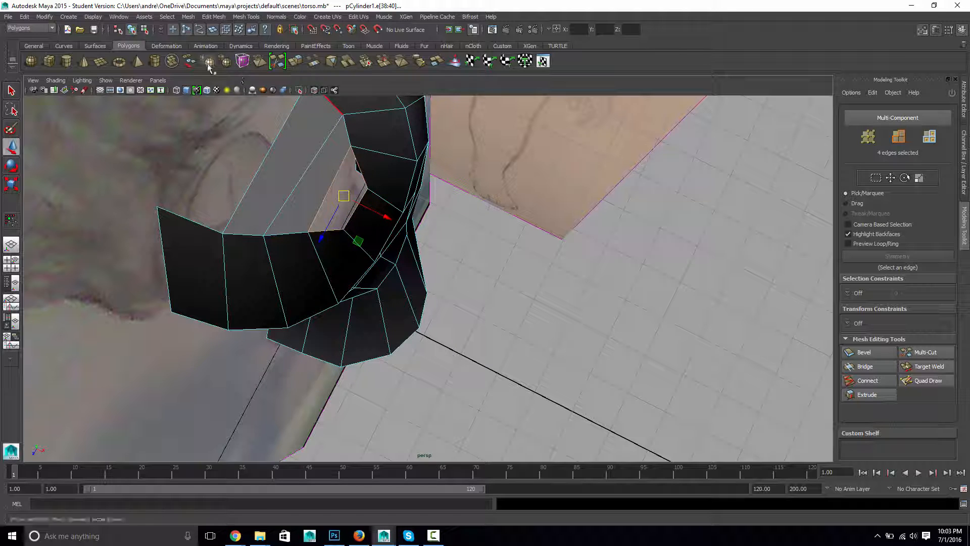
{"action": "left_click", "coordinate": [190, 17]}
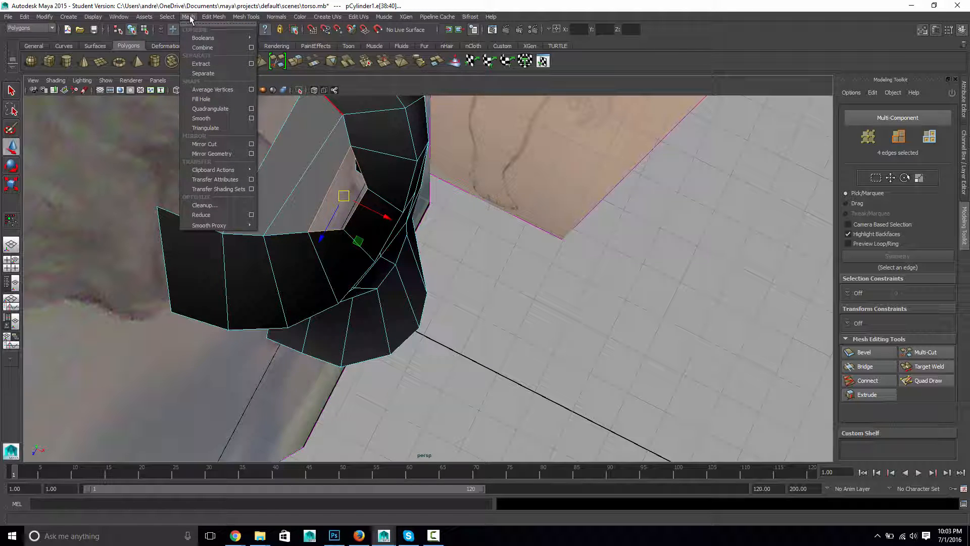
{"action": "left_click", "coordinate": [202, 100]}
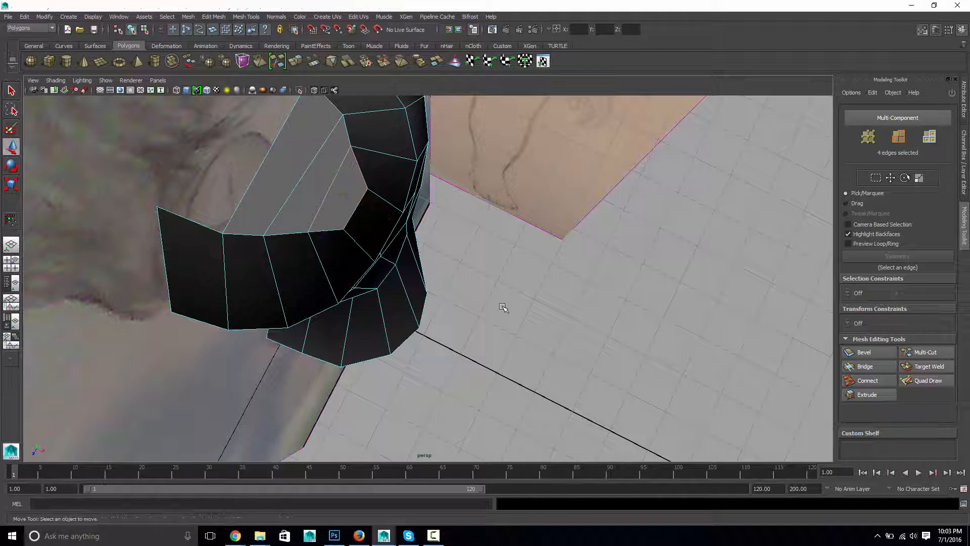
Lower the front and back vertices at the ends of the outer bridged shoulder edge along the vertical axis
{"action": "left_click_drag", "start_coordinate": [490, 299], "coordinate": [457, 310], "text": "alt"}
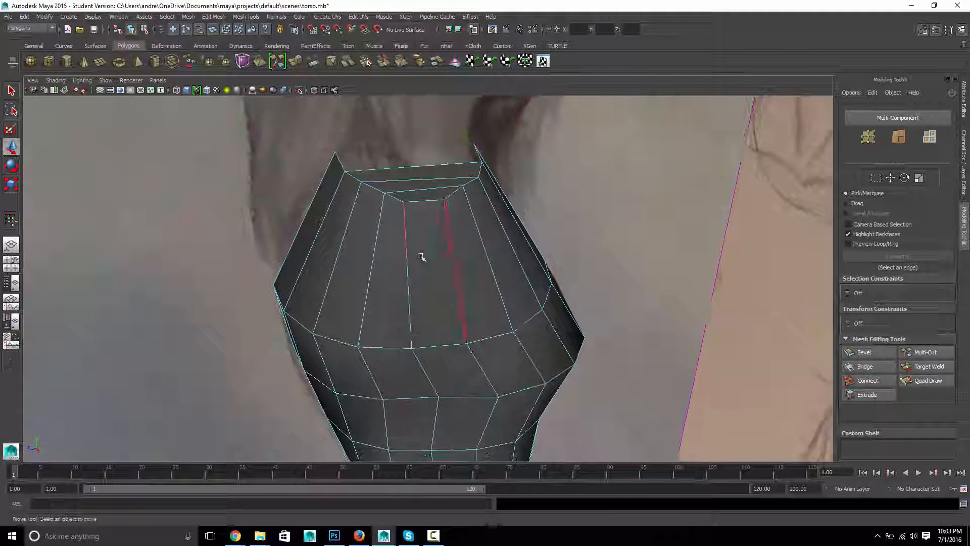
{"action": "right_click_drag", "start_coordinate": [412, 204], "coordinate": [401, 203]}
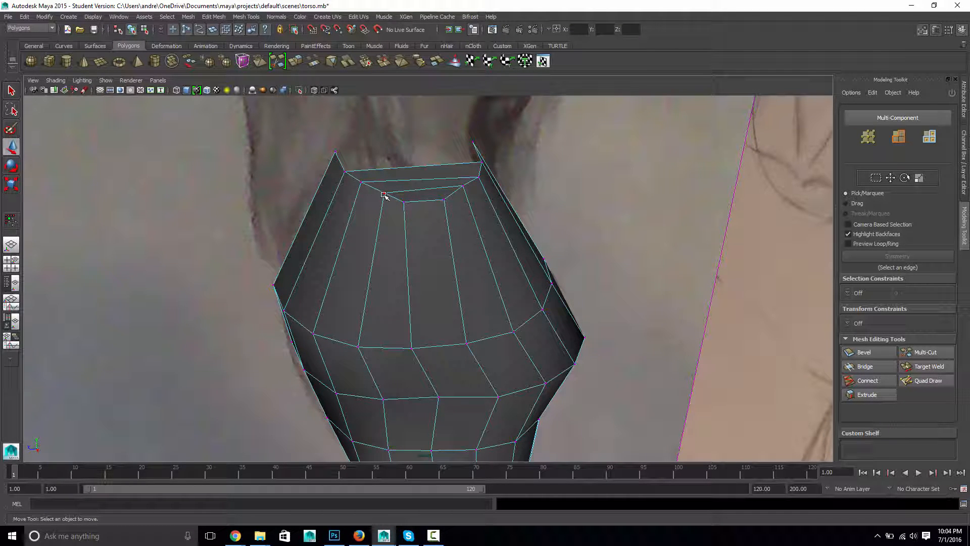
{"action": "left_click", "coordinate": [384, 195]}
{"action": "left_click", "coordinate": [464, 187], "text": "shift"}
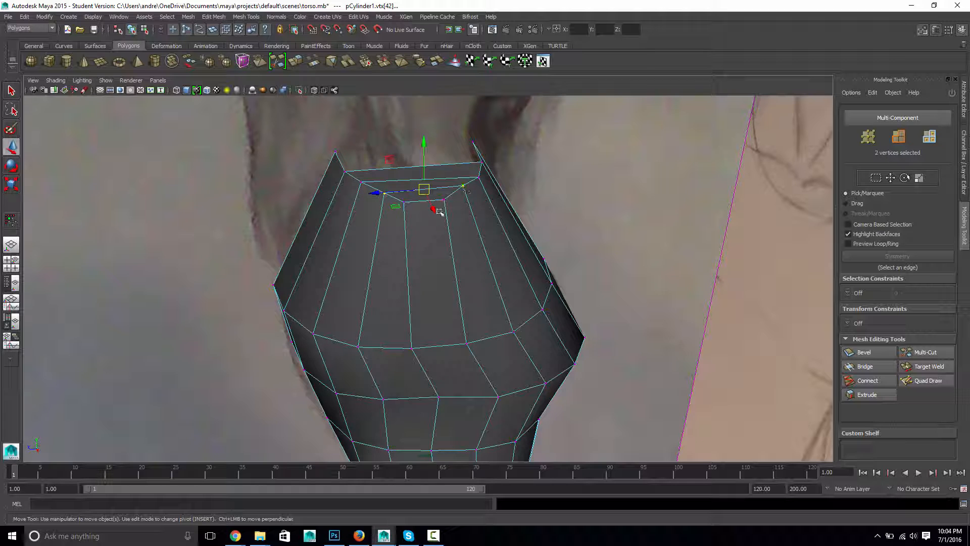
{"action": "left_click_drag", "start_coordinate": [426, 152], "coordinate": [428, 165]}
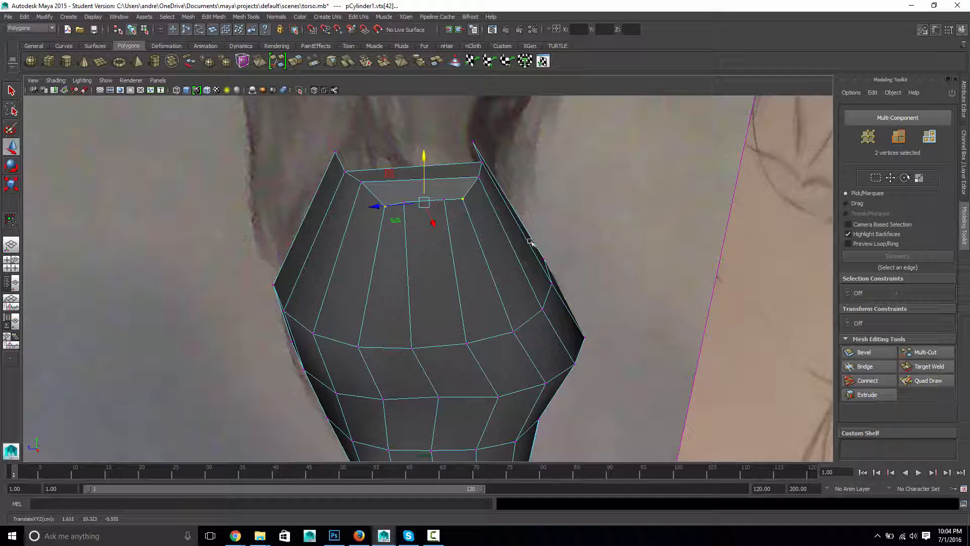
Lower the two outermost vertices of the filled shoulder face so the shoulder slopes down toward the arm
{"action": "left_click_drag", "start_coordinate": [531, 243], "coordinate": [567, 245], "text": "alt"}
{"action": "left_click", "coordinate": [412, 201]}
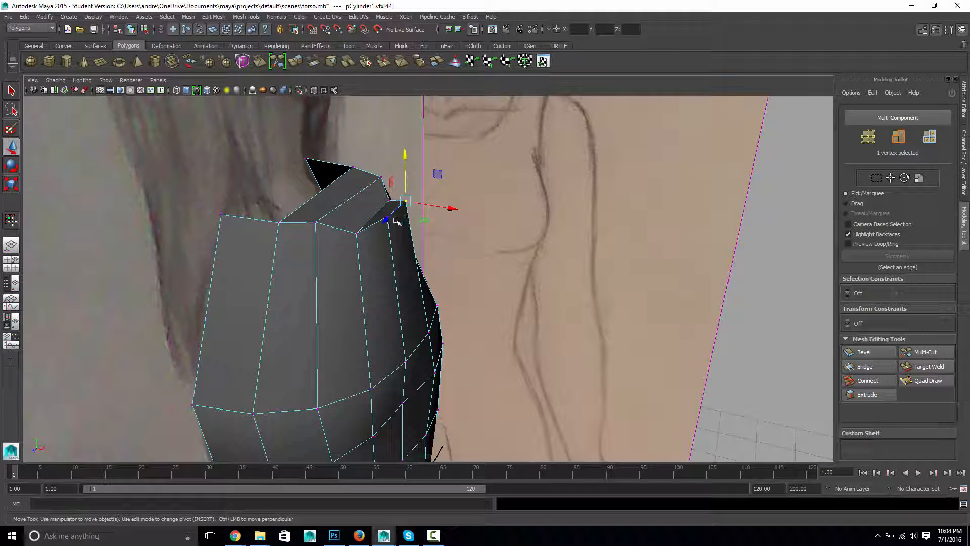
{"action": "key", "text": "q"}
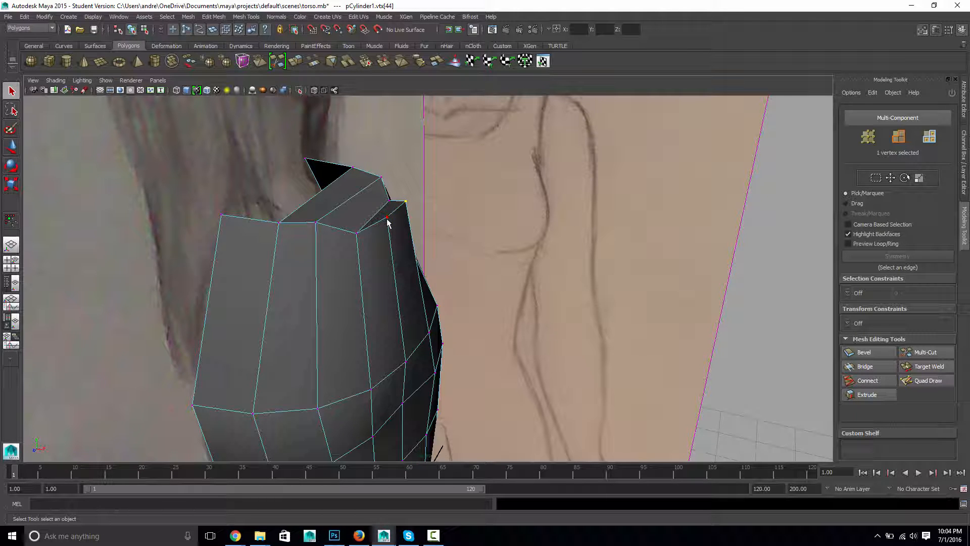
{"action": "left_click", "coordinate": [388, 218], "text": "shift"}
{"action": "key", "text": "w"}
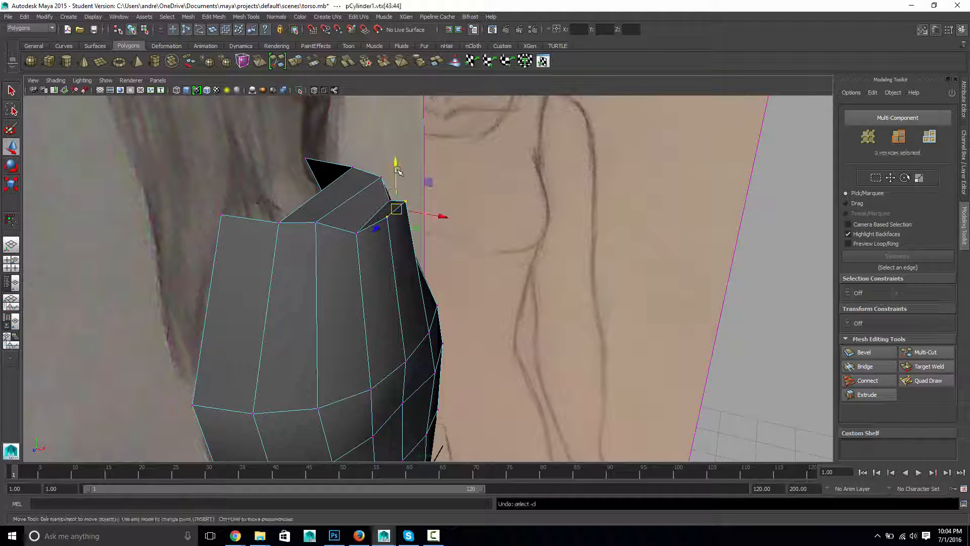
{"action": "left_click_drag", "start_coordinate": [398, 164], "coordinate": [408, 205]}
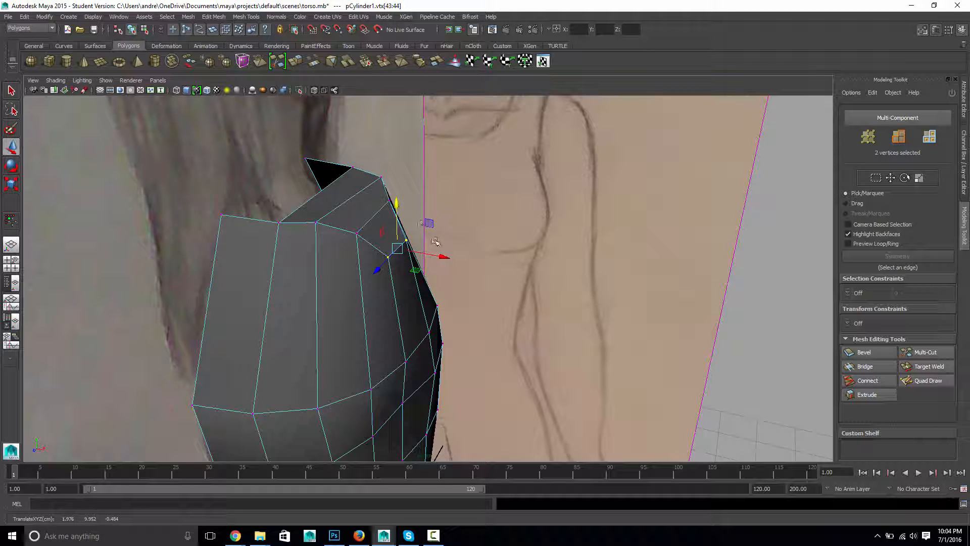
Adjust the back vertex of the outer bridged shoulder edge in the XZ plane to smooth the rim
{"action": "left_click_drag", "start_coordinate": [451, 267], "coordinate": [320, 251]}
{"action": "left_click", "coordinate": [322, 211]}
{"action": "left_click_drag", "start_coordinate": [338, 282], "coordinate": [396, 277], "text": "alt"}
{"action": "left_click", "coordinate": [369, 214]}
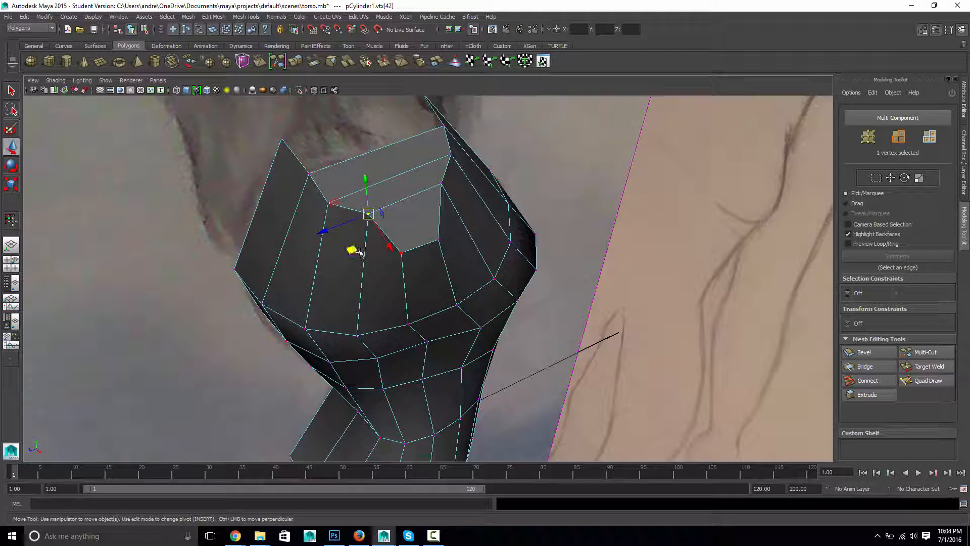
{"action": "left_click_drag", "start_coordinate": [366, 256], "coordinate": [420, 264], "text": "alt"}
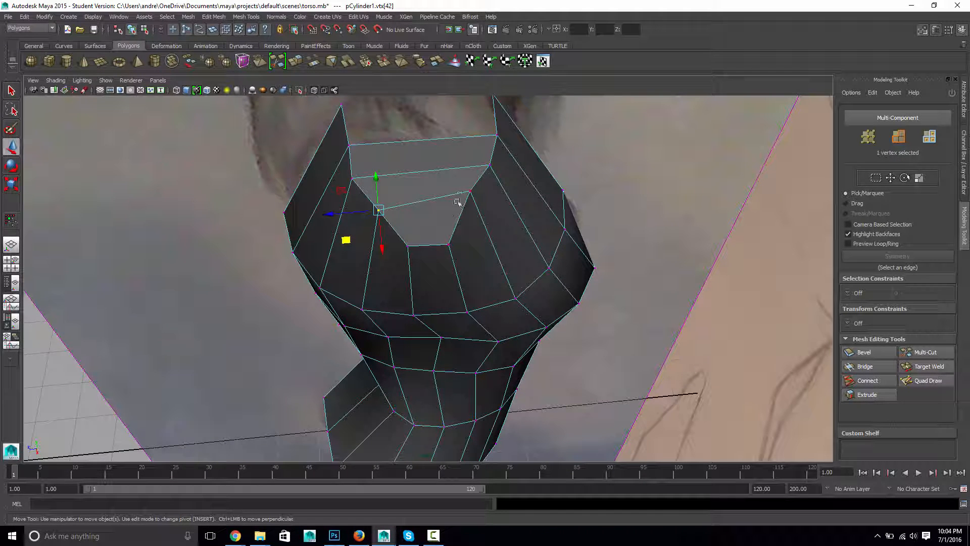
Adjust the matching front vertex and its neighbour toward the centre line in the XZ plane to round the shoulder rim
{"action": "left_click", "coordinate": [471, 192]}
{"action": "left_click_drag", "start_coordinate": [440, 220], "coordinate": [467, 270]}
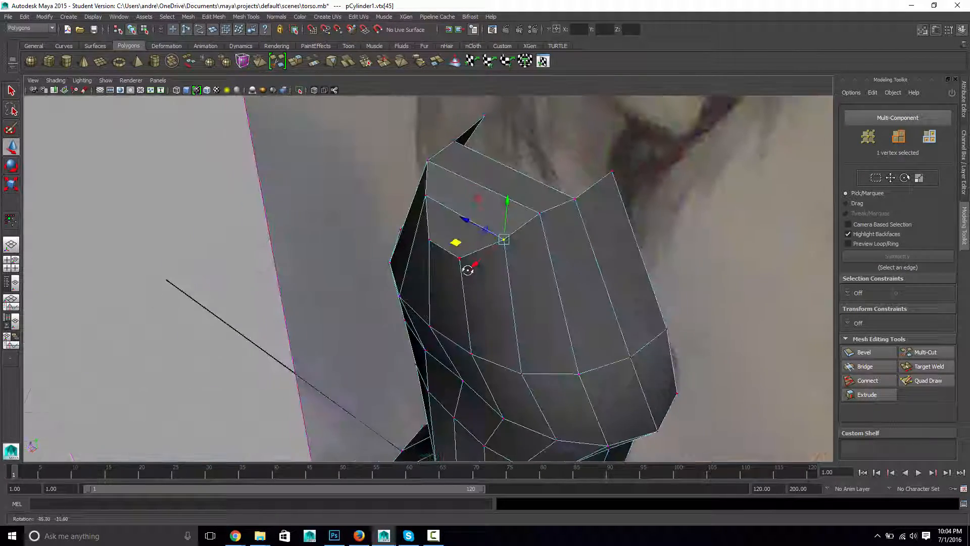
{"action": "left_click", "coordinate": [539, 214]}
{"action": "left_click_drag", "start_coordinate": [495, 220], "coordinate": [551, 212]}
{"action": "left_click", "coordinate": [555, 267]}
Lower the outermost pair of shoulder vertices slightly to follow the shoulder slope in the front drawing
{"action": "scroll", "coordinate": [534, 305], "scroll_direction": "down", "scroll_amount": 6}
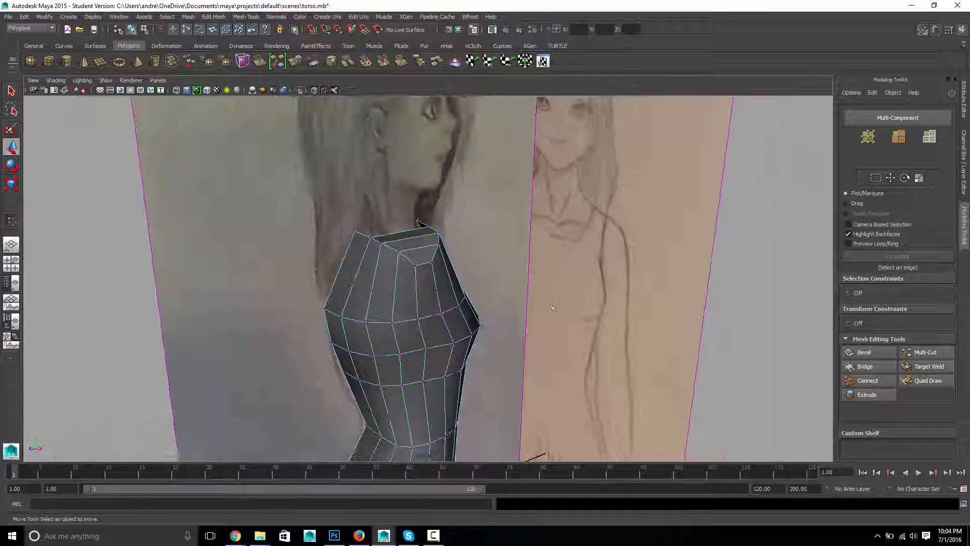
{"action": "left_click_drag", "start_coordinate": [510, 298], "coordinate": [478, 294], "text": "alt"}
{"action": "key", "text": "space"}
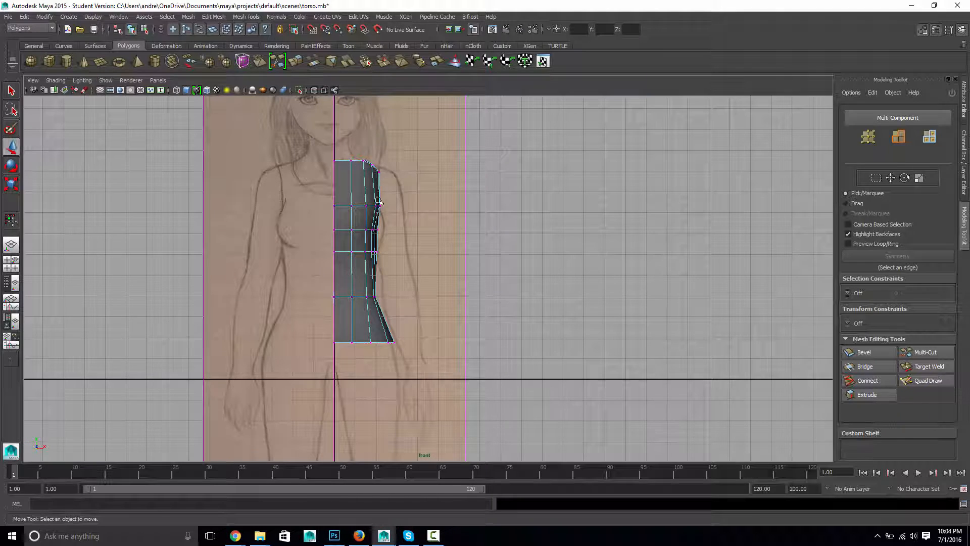
{"action": "key", "text": "space"}
{"action": "left_click_drag", "start_coordinate": [426, 223], "coordinate": [429, 212]}
{"action": "left_click_drag", "start_coordinate": [485, 288], "coordinate": [426, 322], "text": "alt"}
{"action": "left_click_drag", "start_coordinate": [428, 370], "coordinate": [411, 264], "text": "alt"}
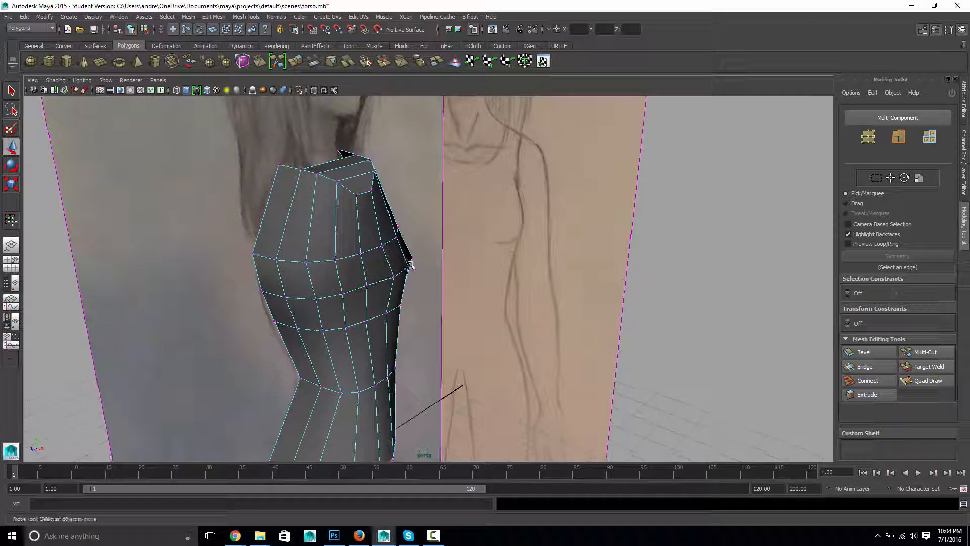
{"action": "left_click", "coordinate": [356, 195]}
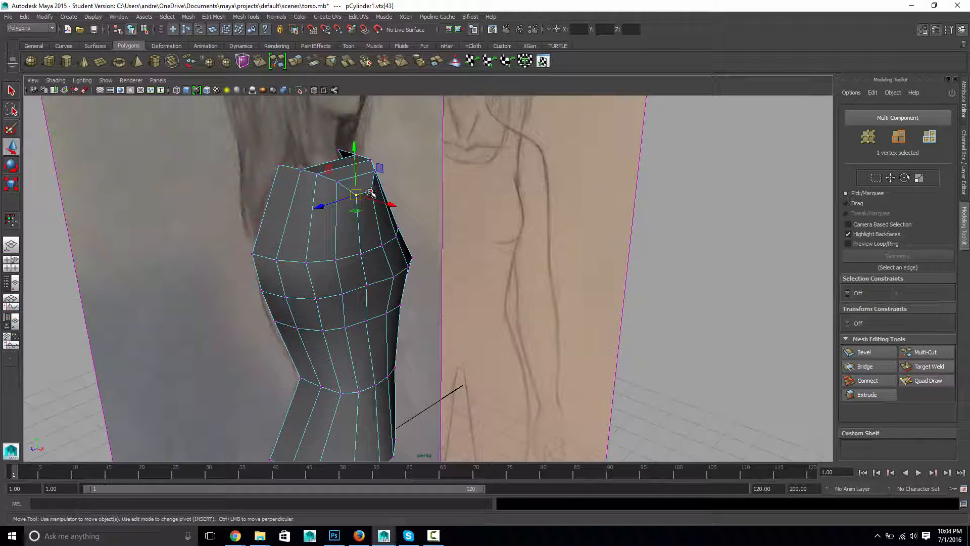
{"action": "left_click", "coordinate": [371, 192], "text": "shift"}
{"action": "left_click_drag", "start_coordinate": [363, 146], "coordinate": [364, 150]}
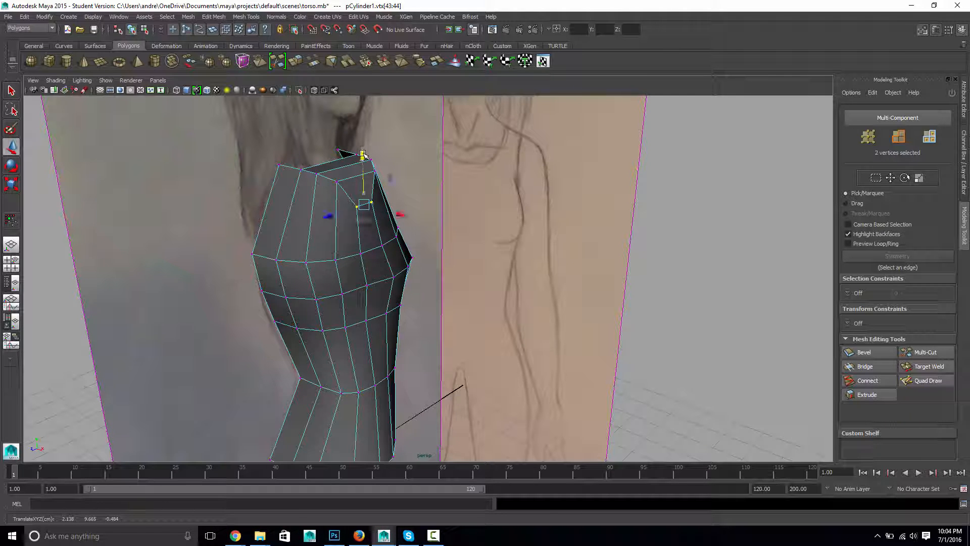
Add the two side vertices below the outermost shoulder pair to the selection and scale all four wider along Z
{"action": "mouse_move", "coordinate": [389, 208]}
{"action": "left_mouse_down", "text": "alt"}
{"action": "mouse_move", "coordinate": [436, 227]}
{"action": "mouse_move", "coordinate": [388, 226]}
{"action": "left_mouse_up", "text": "alt"}
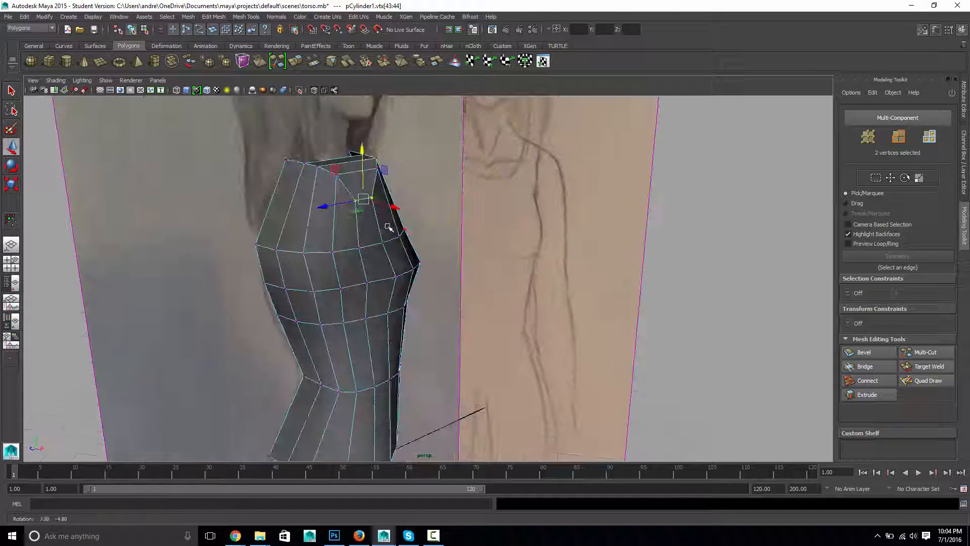
{"action": "left_click", "coordinate": [360, 248], "text": "shift"}
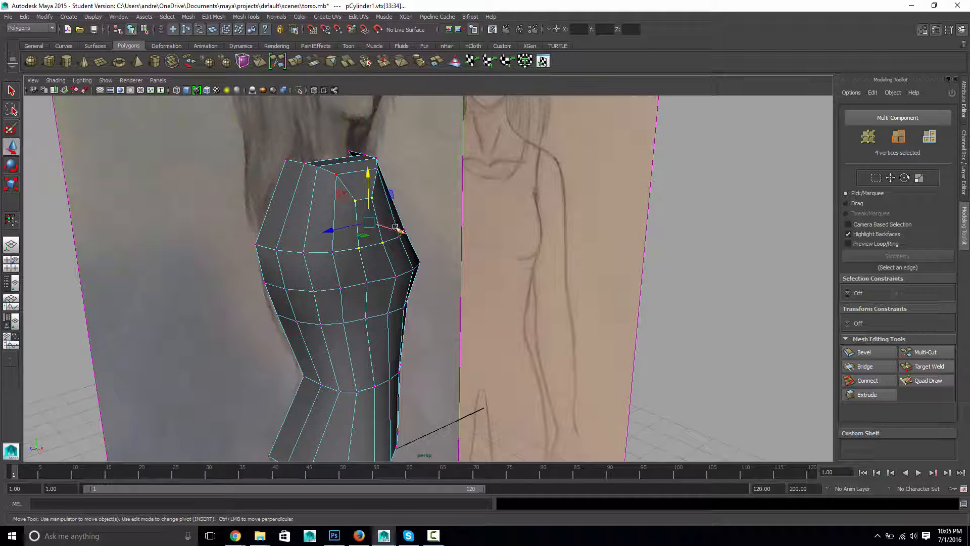
{"action": "key", "text": "r"}
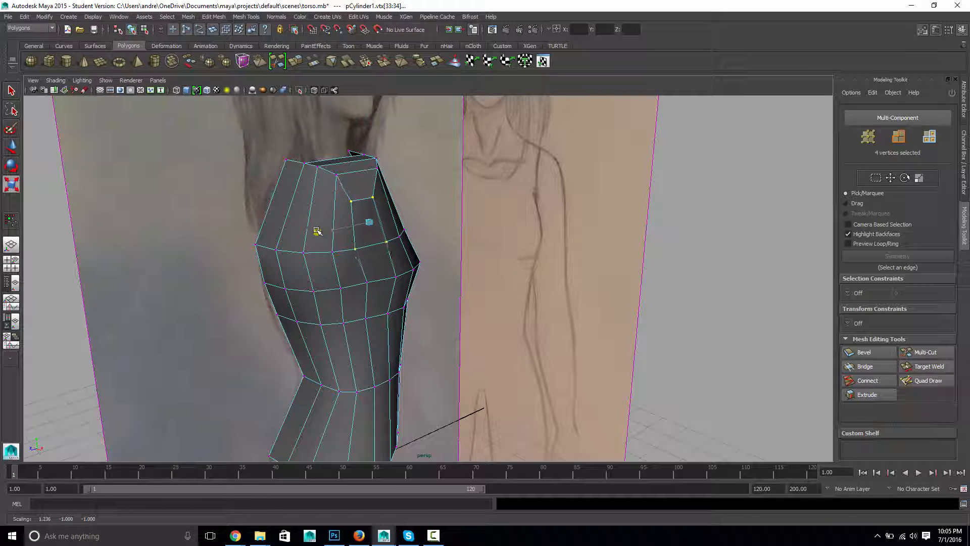
{"action": "left_click_drag", "start_coordinate": [312, 231], "coordinate": [308, 231]}
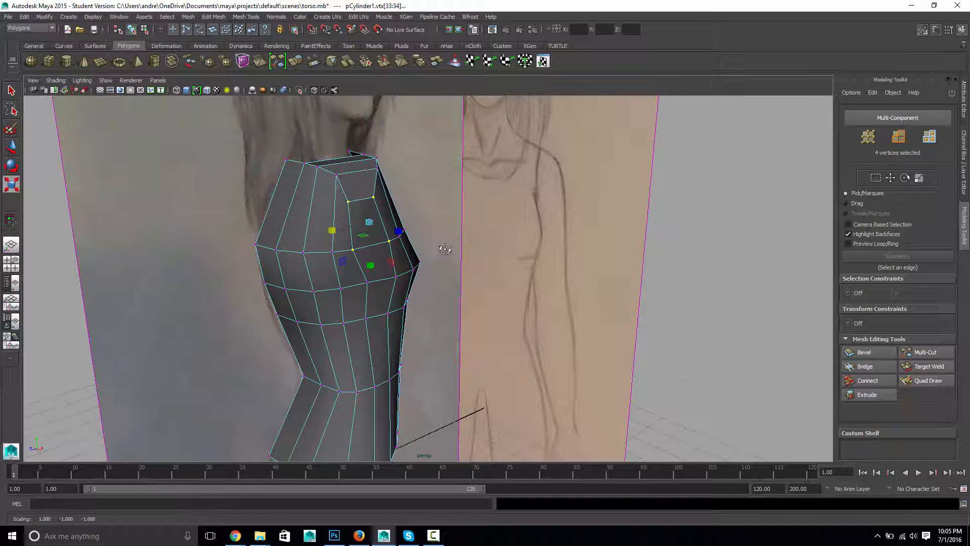
{"action": "mouse_move", "coordinate": [444, 249]}
{"action": "left_mouse_down", "text": "alt"}
{"action": "mouse_move", "coordinate": [413, 208]}
{"action": "mouse_move", "coordinate": [450, 245]}
{"action": "left_mouse_up", "text": "alt"}
Nudge the front vertex of the outermost shoulder edge slightly and clear the selection
{"action": "left_click", "coordinate": [413, 190]}
{"action": "key", "text": "w"}
{"action": "left_click_drag", "start_coordinate": [372, 180], "coordinate": [379, 183]}
{"action": "left_click", "coordinate": [569, 288]}
{"action": "left_click_drag", "start_coordinate": [569, 288], "coordinate": [561, 364], "text": "alt"}
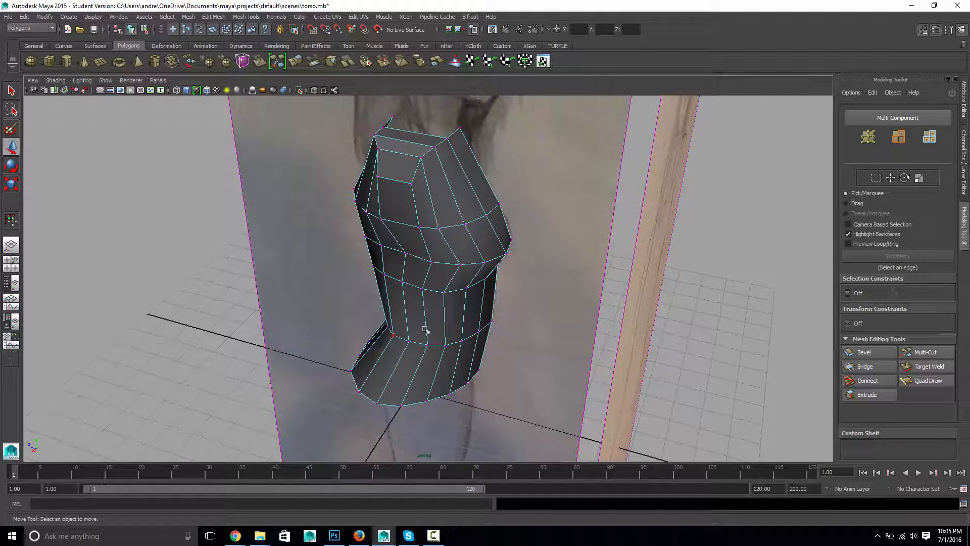
{"action": "left_click", "coordinate": [924, 354]}
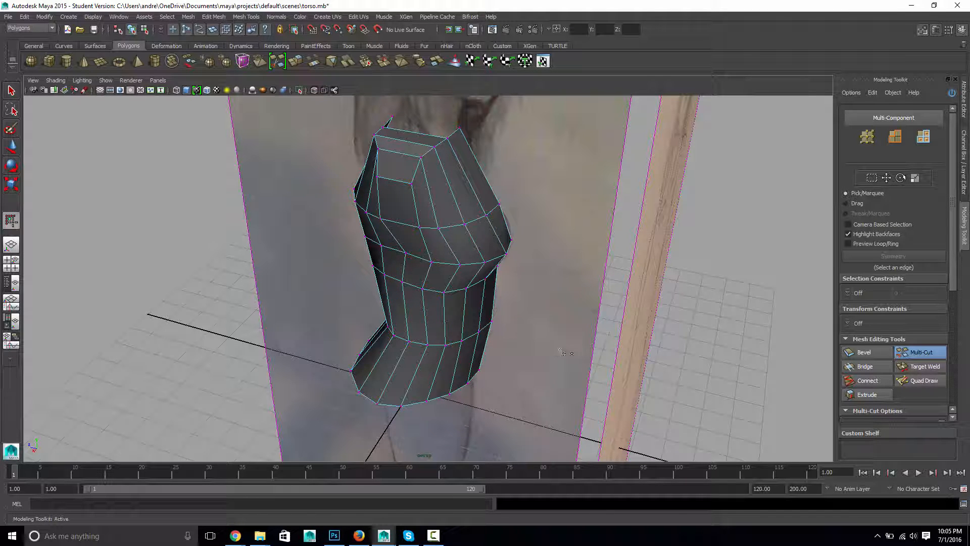
{"action": "left_click_drag", "start_coordinate": [607, 352], "coordinate": [637, 342], "text": "alt"}
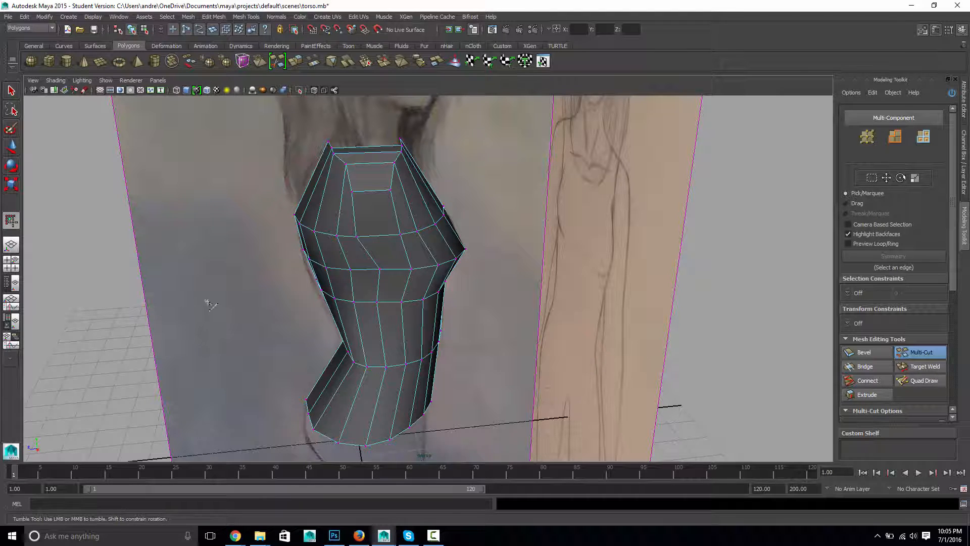
{"action": "left_click_drag", "start_coordinate": [211, 303], "coordinate": [251, 299], "text": "alt"}
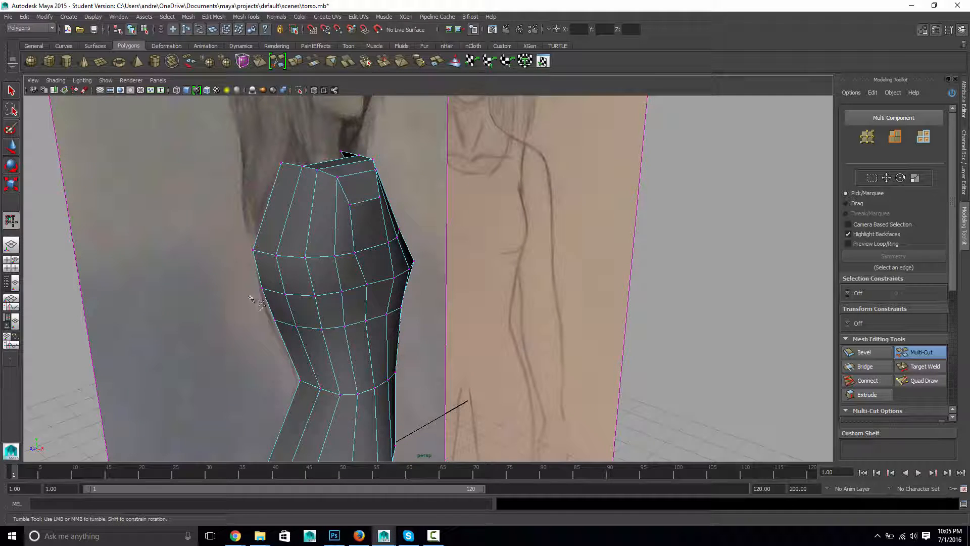
{"action": "key", "text": "q"}
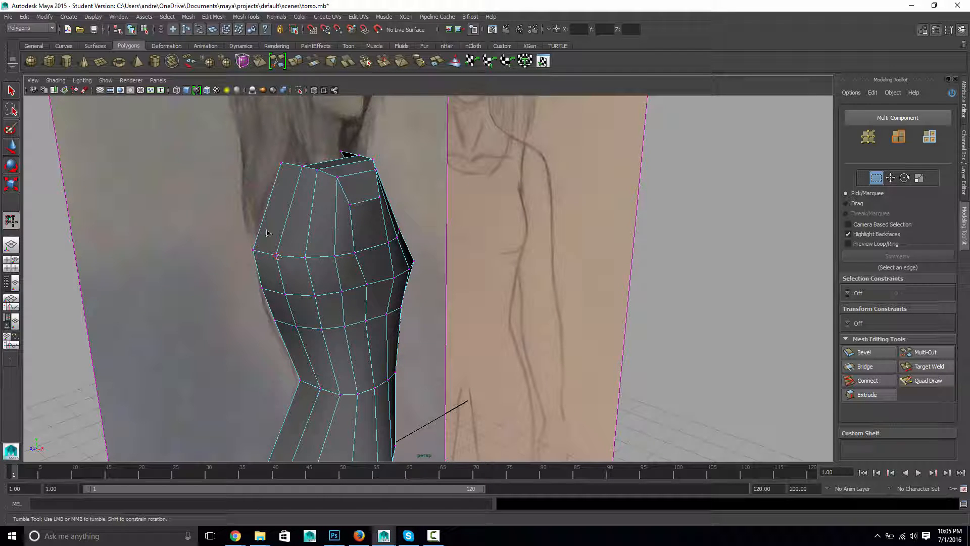
{"action": "left_click", "coordinate": [12, 90]}
Move the chest-row vertex beside the back centre edge inward along Z and align the vertex directly below it
{"action": "left_click", "coordinate": [277, 256]}
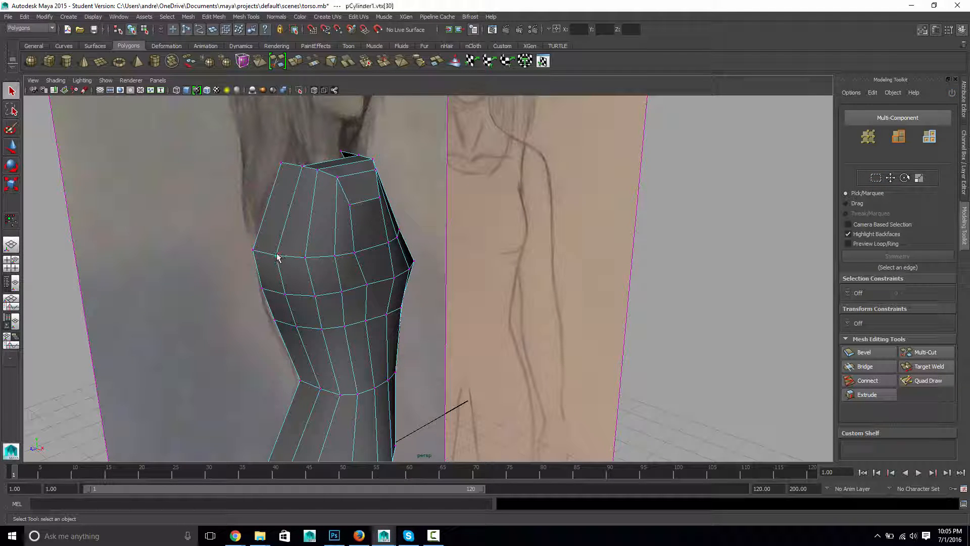
{"action": "key", "text": "w"}
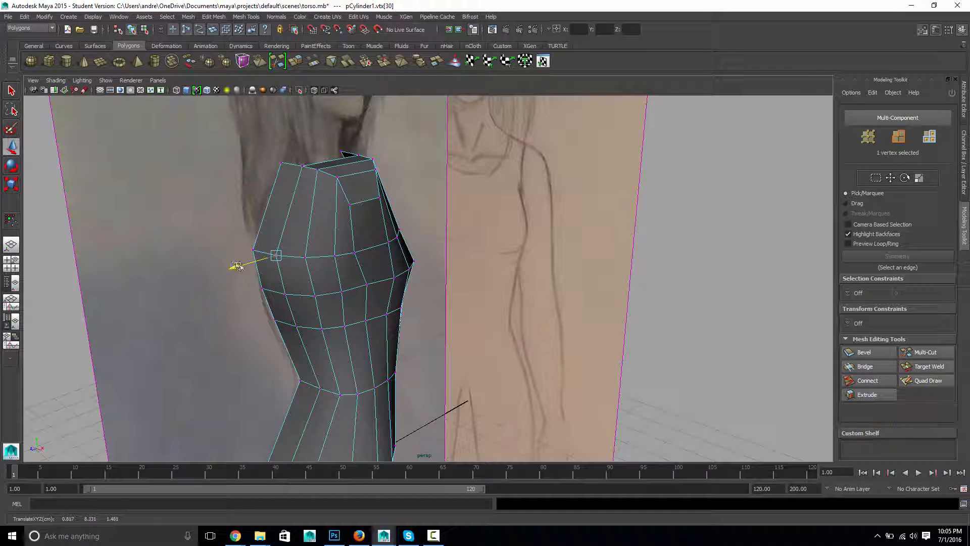
{"action": "left_click_drag", "start_coordinate": [236, 267], "coordinate": [243, 264]}
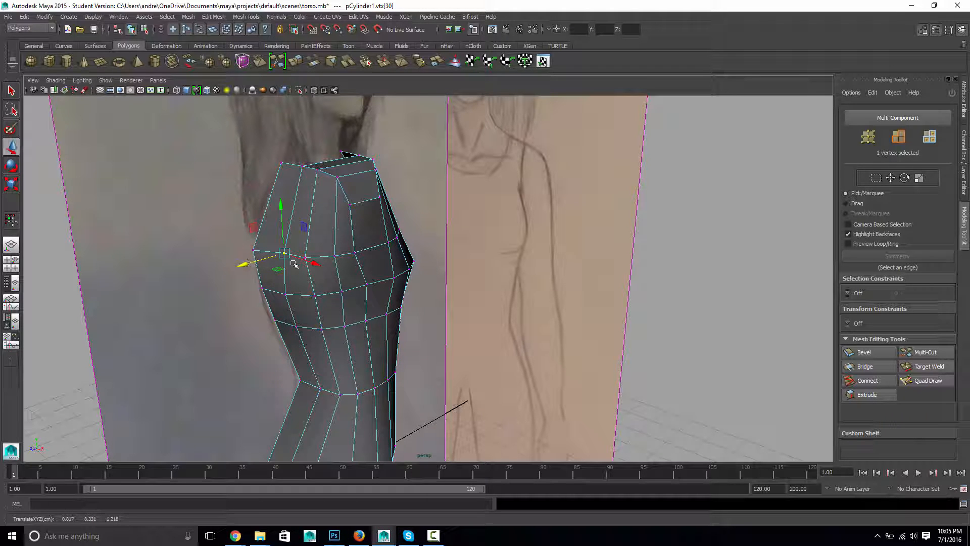
{"action": "left_click", "coordinate": [285, 294]}
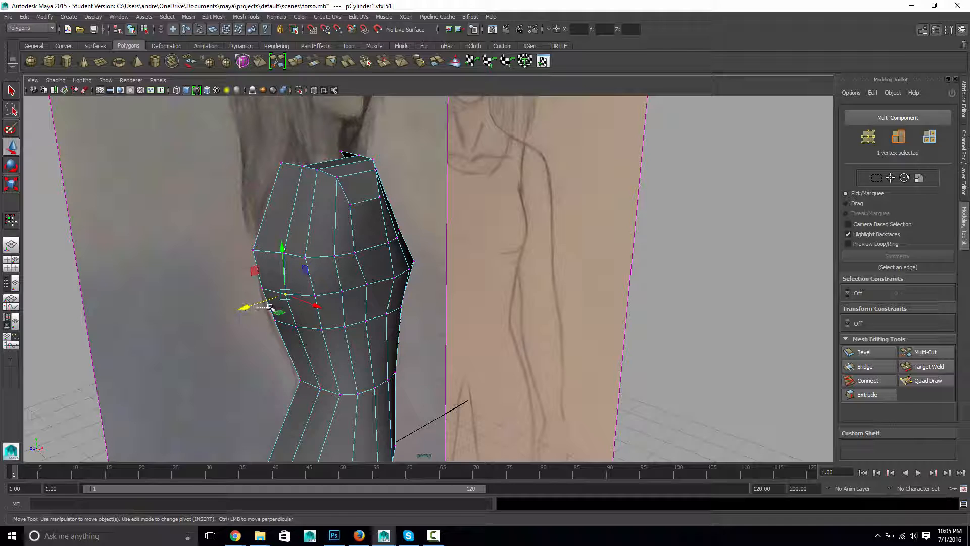
{"action": "left_click", "coordinate": [245, 306]}
Select the three back centre edge vertices from the chest row down and move them inward along Z together
{"action": "left_click_drag", "start_coordinate": [232, 333], "coordinate": [258, 291], "text": "alt"}
{"action": "left_click", "coordinate": [251, 271]}
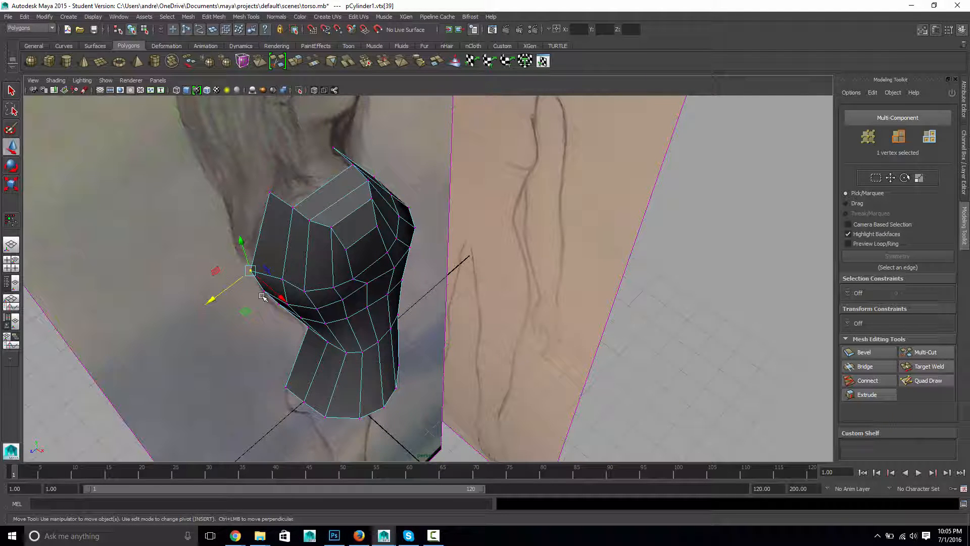
{"action": "key", "text": "q"}
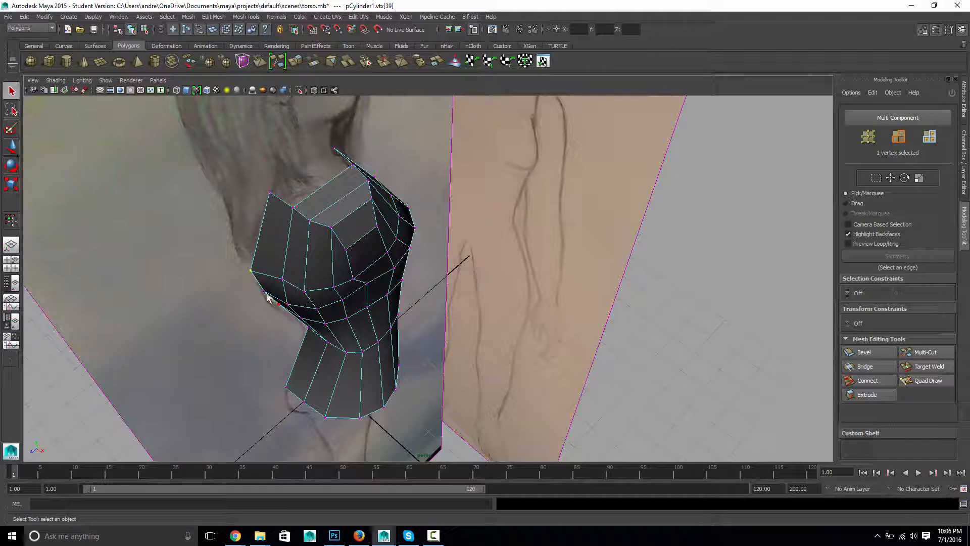
{"action": "left_click", "coordinate": [267, 325]}
{"action": "left_click_drag", "start_coordinate": [264, 323], "coordinate": [256, 265], "text": "alt"}
{"action": "left_click", "coordinate": [251, 262]}
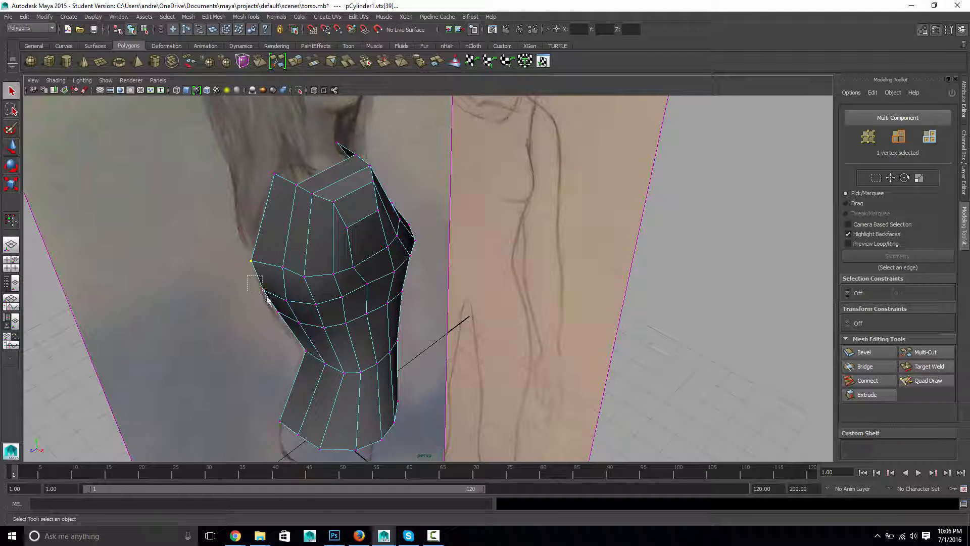
{"action": "left_click", "coordinate": [264, 290], "text": "shift"}
{"action": "key", "text": "w"}
{"action": "key", "text": "q"}
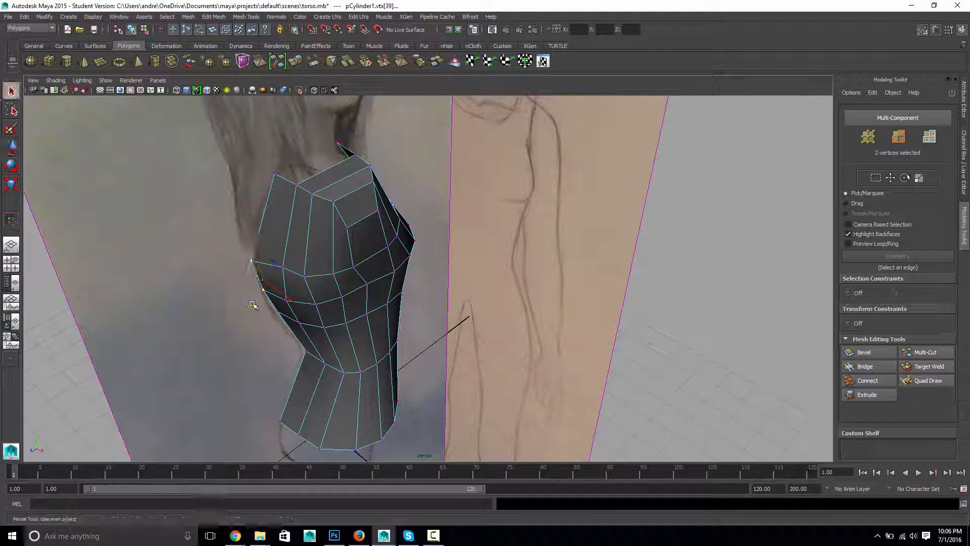
{"action": "left_click_drag", "start_coordinate": [245, 336], "coordinate": [271, 330], "text": "alt"}
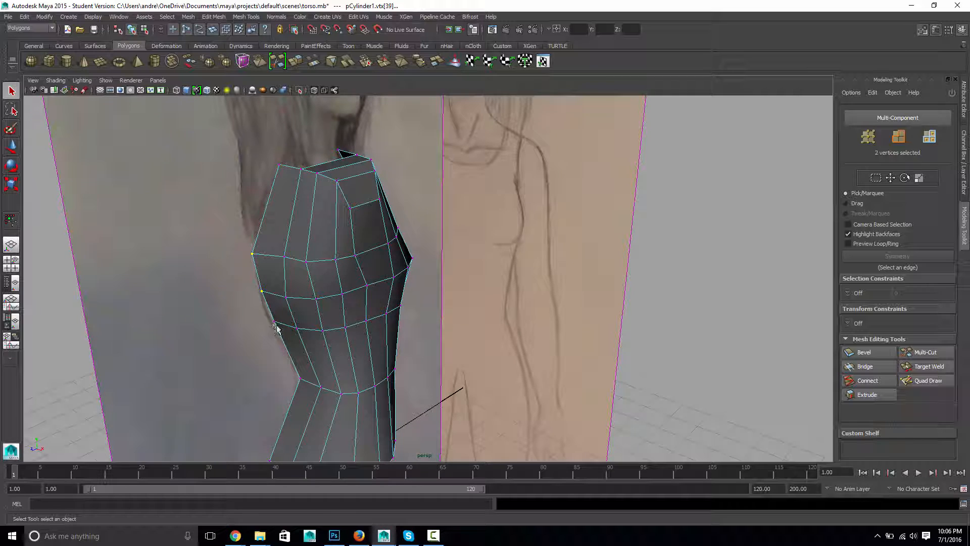
{"action": "key", "text": "w"}
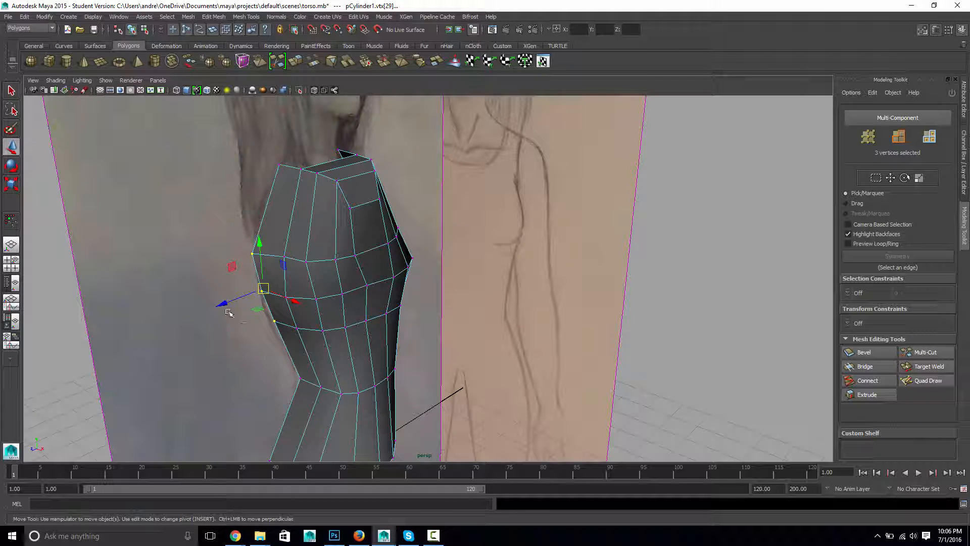
{"action": "left_click_drag", "start_coordinate": [224, 303], "coordinate": [235, 302]}
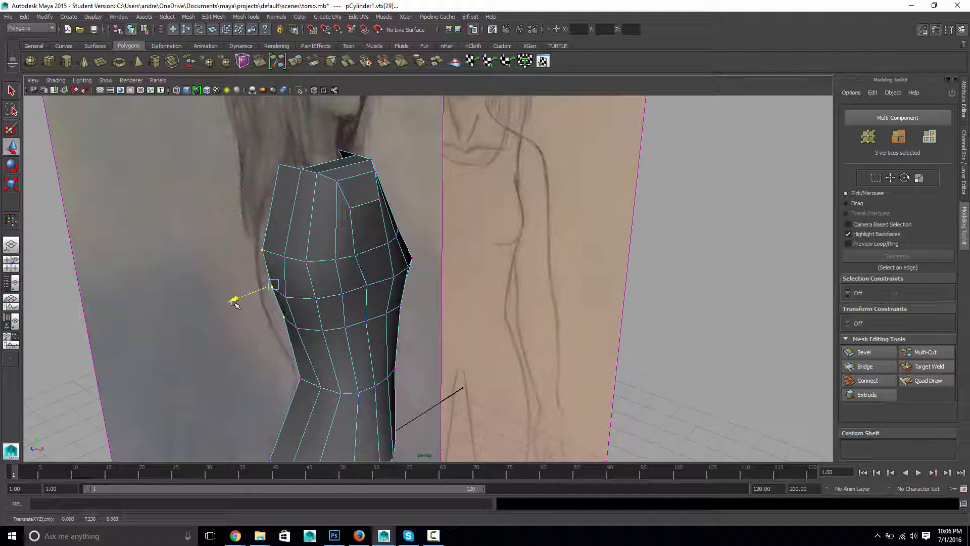
Adjust the vertices beside the back centre edge in the two rows below the chest row along Z, one at a time
{"action": "mouse_move", "coordinate": [243, 264]}
{"action": "left_mouse_down", "text": "alt"}
{"action": "mouse_move", "coordinate": [308, 322]}
{"action": "mouse_move", "coordinate": [262, 321]}
{"action": "mouse_move", "coordinate": [285, 319]}
{"action": "left_mouse_up", "text": "alt"}
{"action": "left_click", "coordinate": [296, 323]}
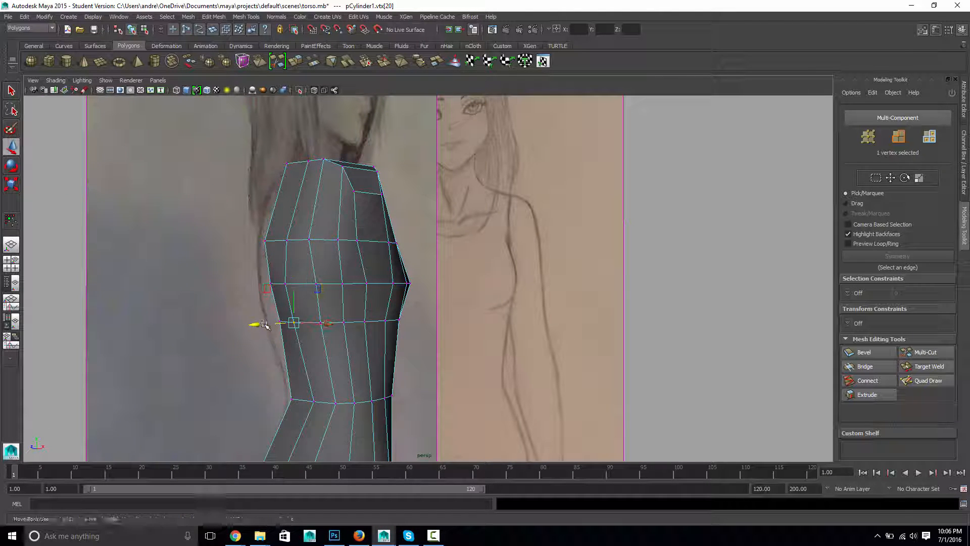
{"action": "left_click", "coordinate": [286, 284]}
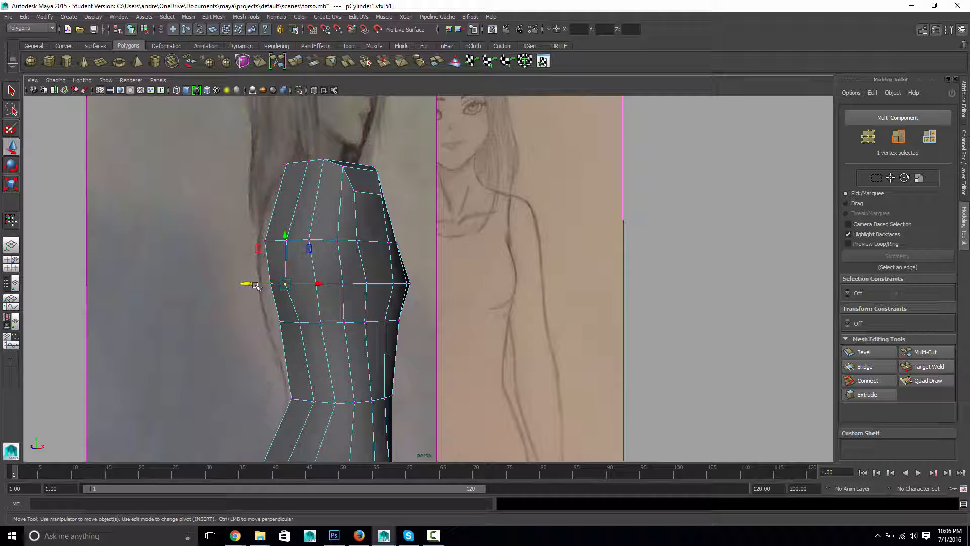
{"action": "left_click_drag", "start_coordinate": [261, 285], "coordinate": [270, 359]}
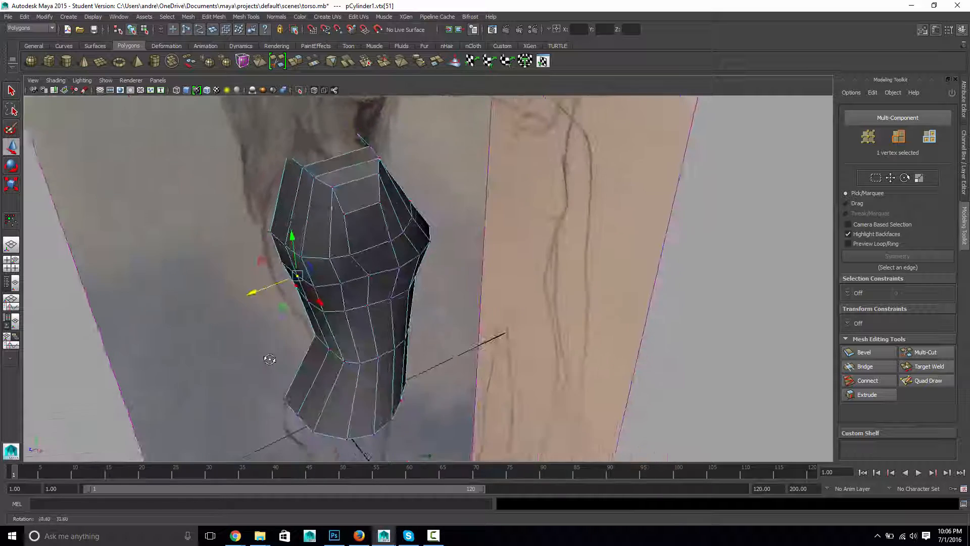
Nudge the chest-row vertex beside the back centre edge along Z to round the back and clear the selection
{"action": "left_click", "coordinate": [283, 249]}
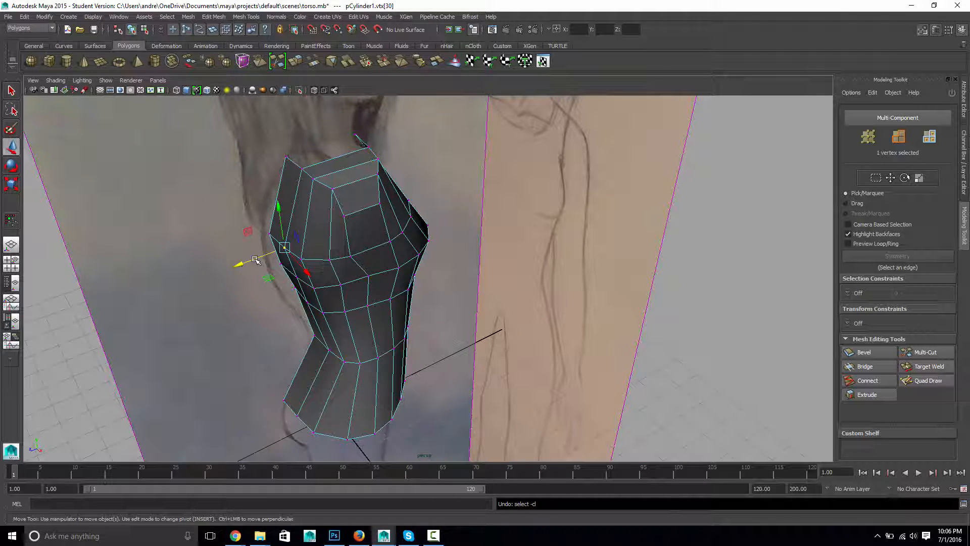
{"action": "left_click_drag", "start_coordinate": [256, 260], "coordinate": [199, 329]}
{"action": "left_click", "coordinate": [247, 261]}
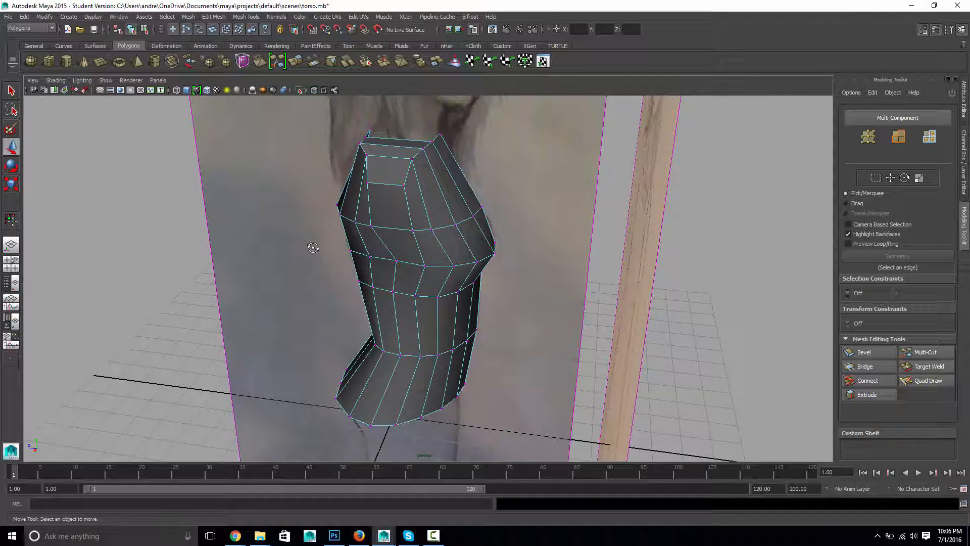
{"action": "mouse_move", "coordinate": [310, 244]}
{"action": "left_mouse_down", "text": "alt"}
{"action": "mouse_move", "coordinate": [272, 243]}
{"action": "mouse_move", "coordinate": [297, 246]}
{"action": "left_mouse_up", "text": "alt"}
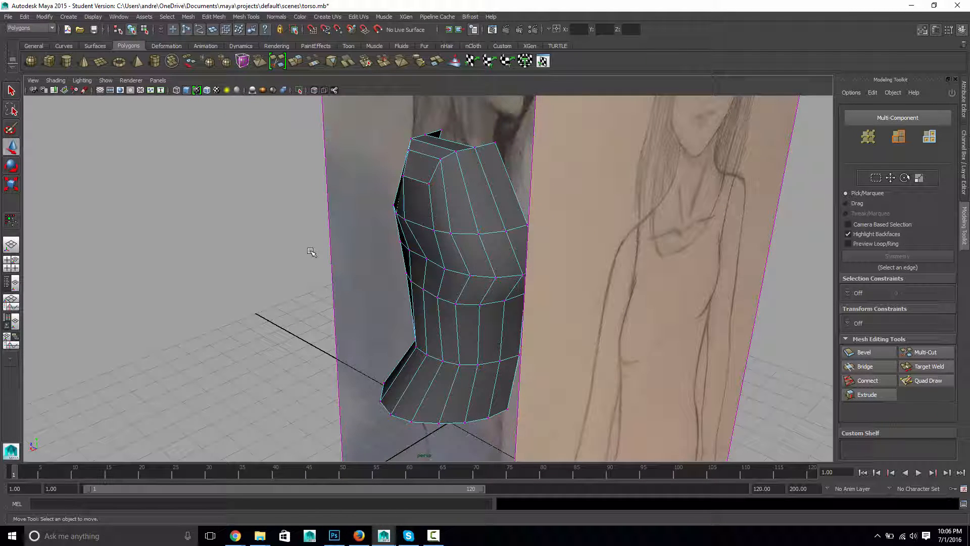